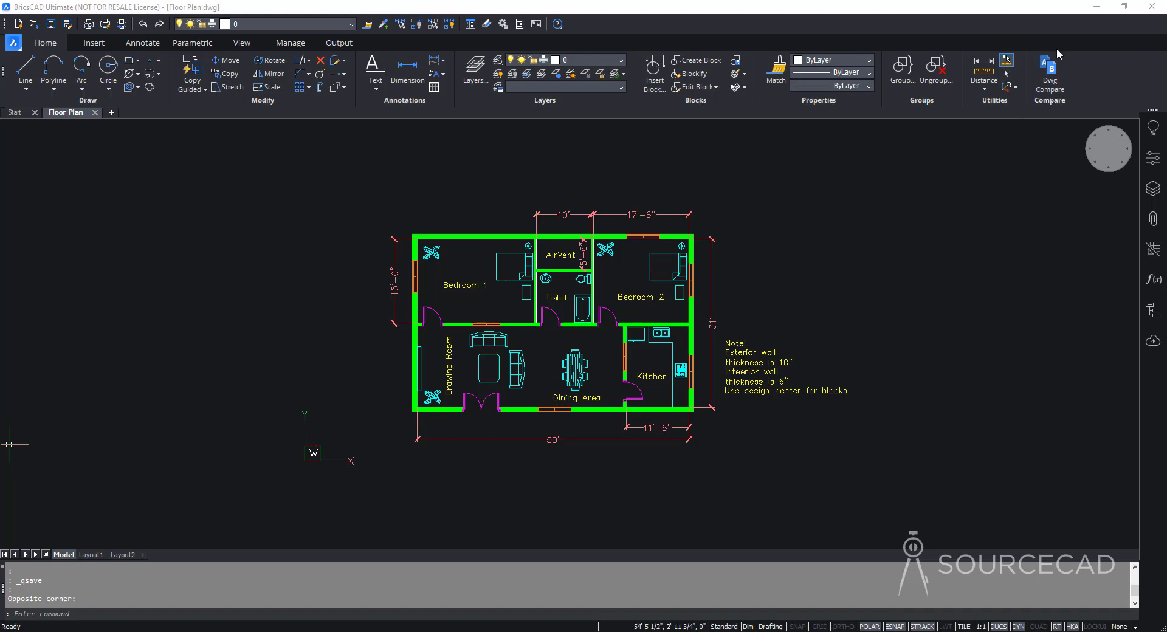
# - Leave the drawing for the desktop and examine the DWG files in the BricsCAD Xref folder
pyautogui.click(1093, 8)
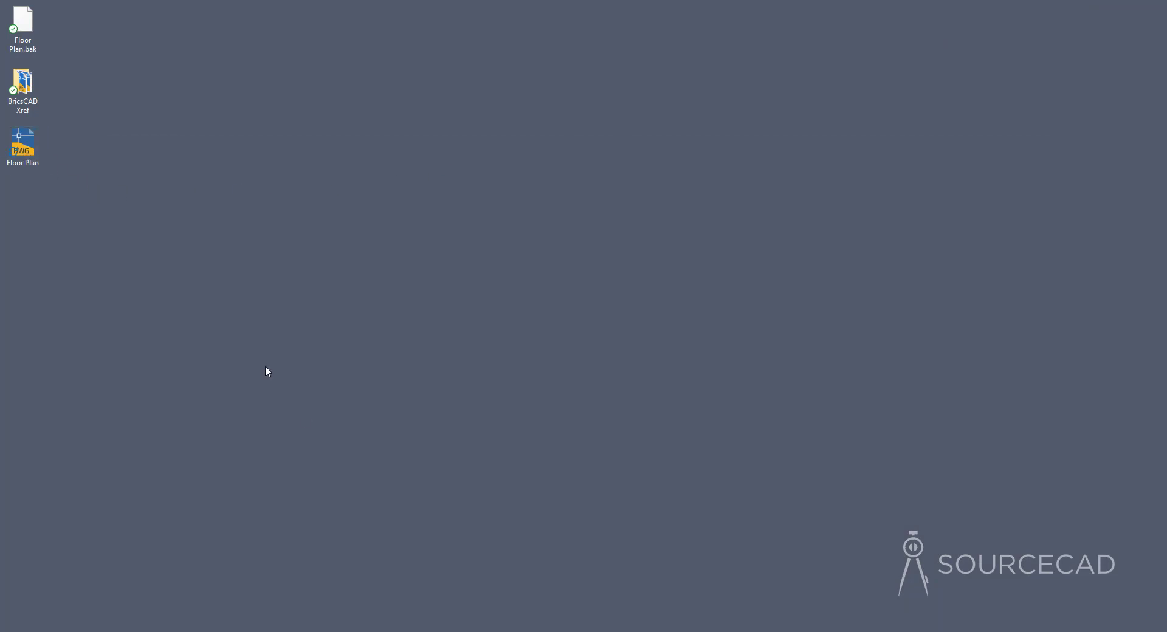
pyautogui.click(36, 631)
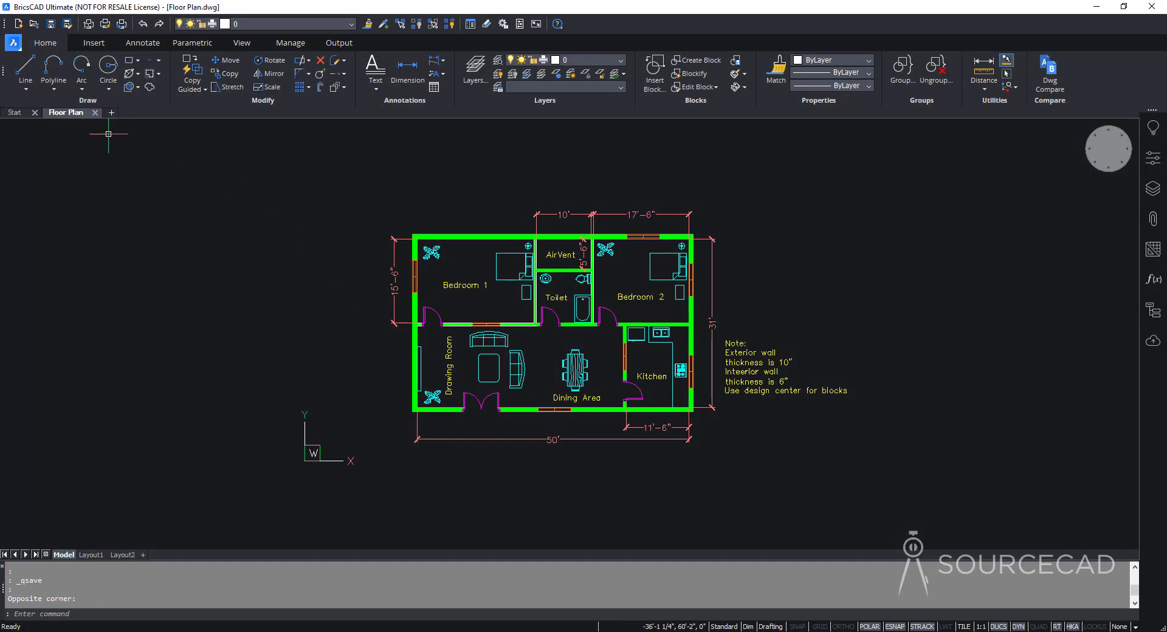
pyautogui.click(1097, 6)
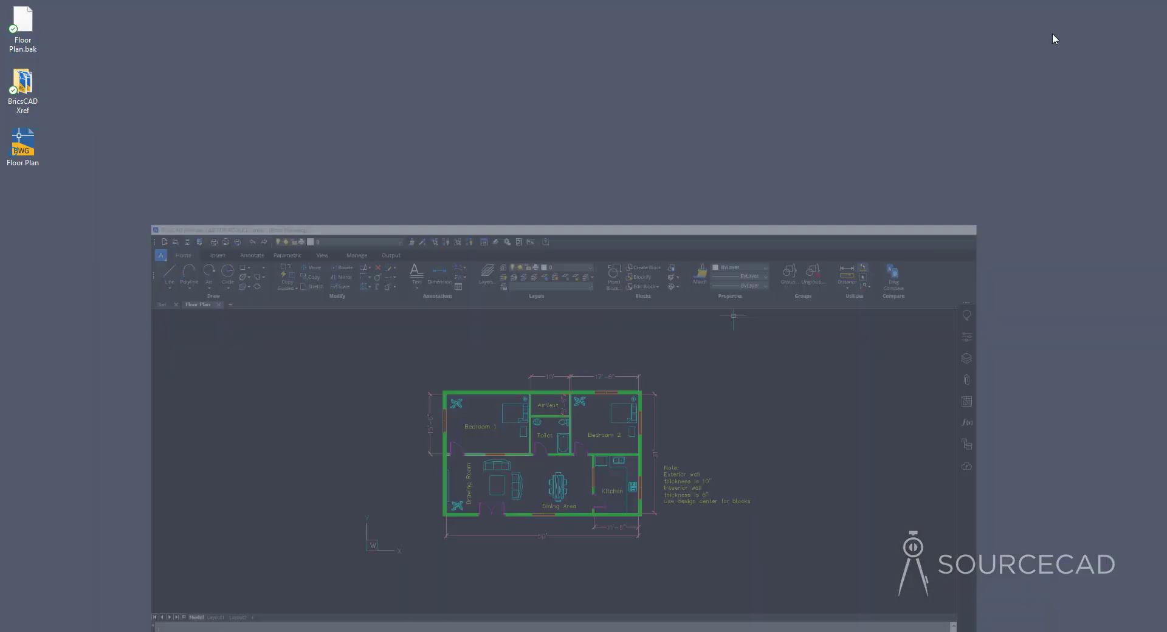
pyautogui.doubleClick(24, 85)
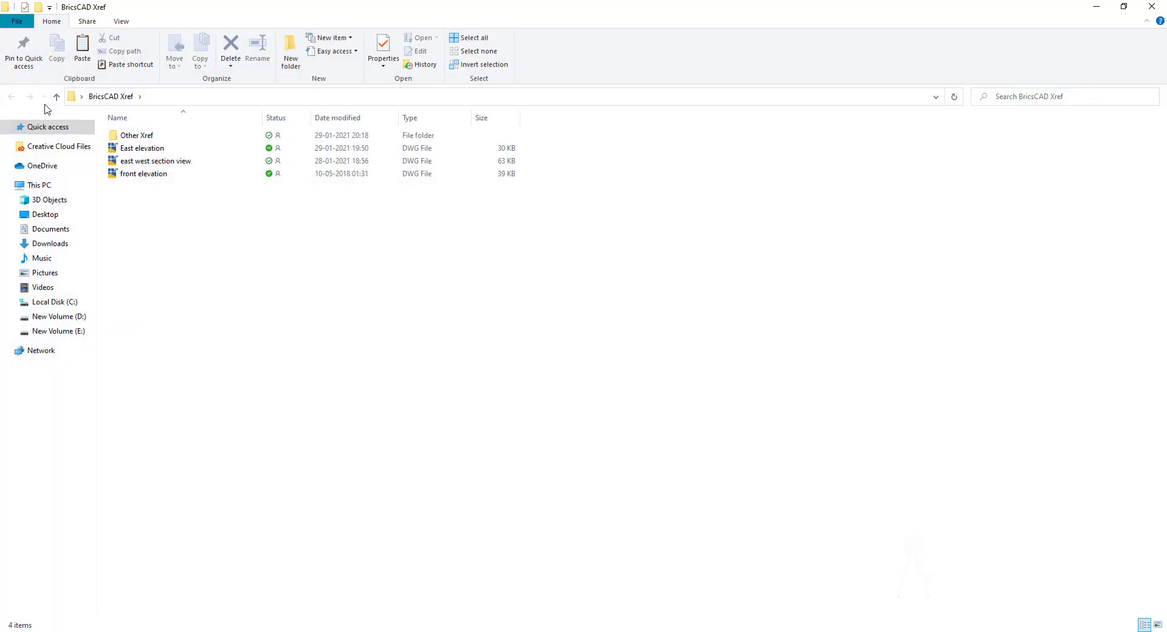
pyautogui.moveTo(152, 185); pyautogui.dragTo(163, 152)
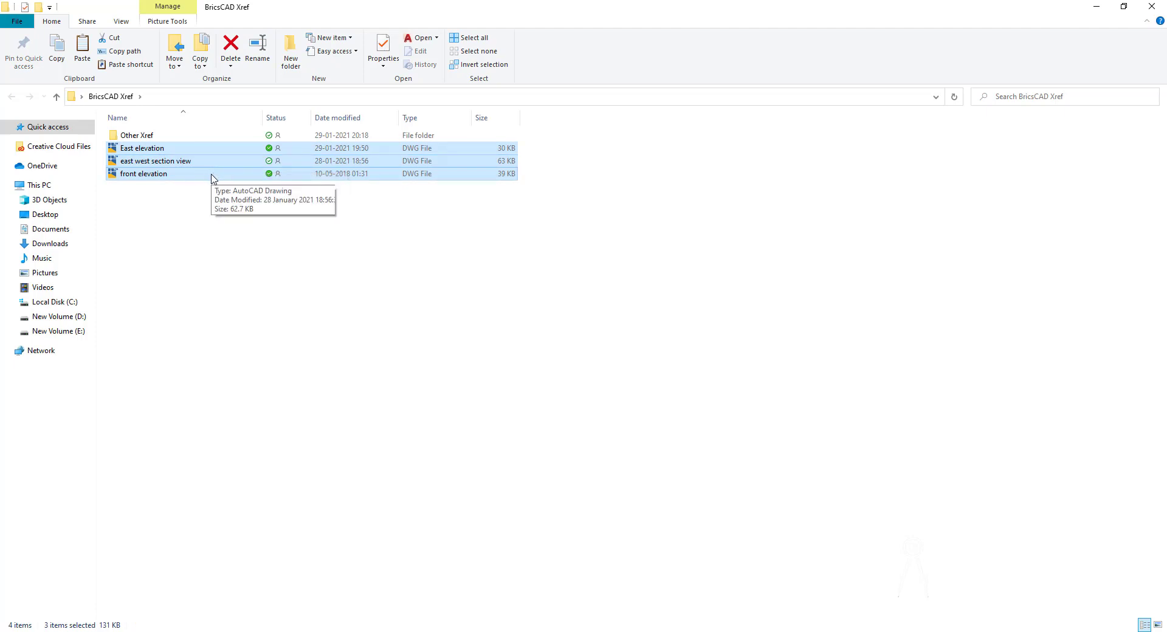
pyautogui.click(206, 208)
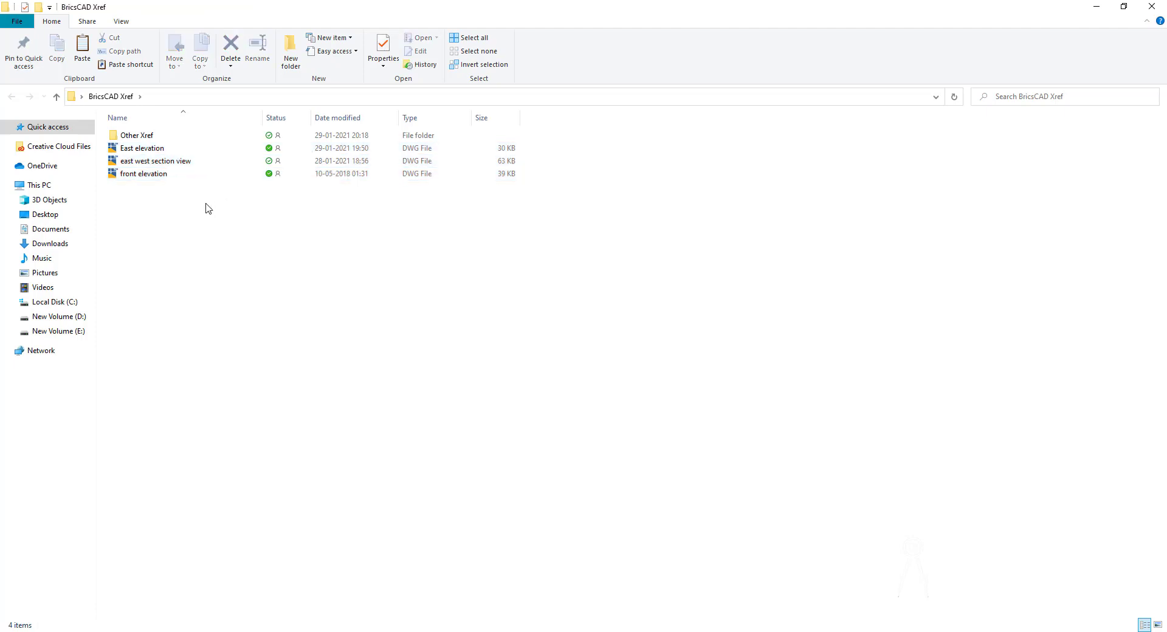
# - Examine the PDF and image files in the Other Xref subfolder and return to the Floor Plan drawing
pyautogui.doubleClick(193, 139)
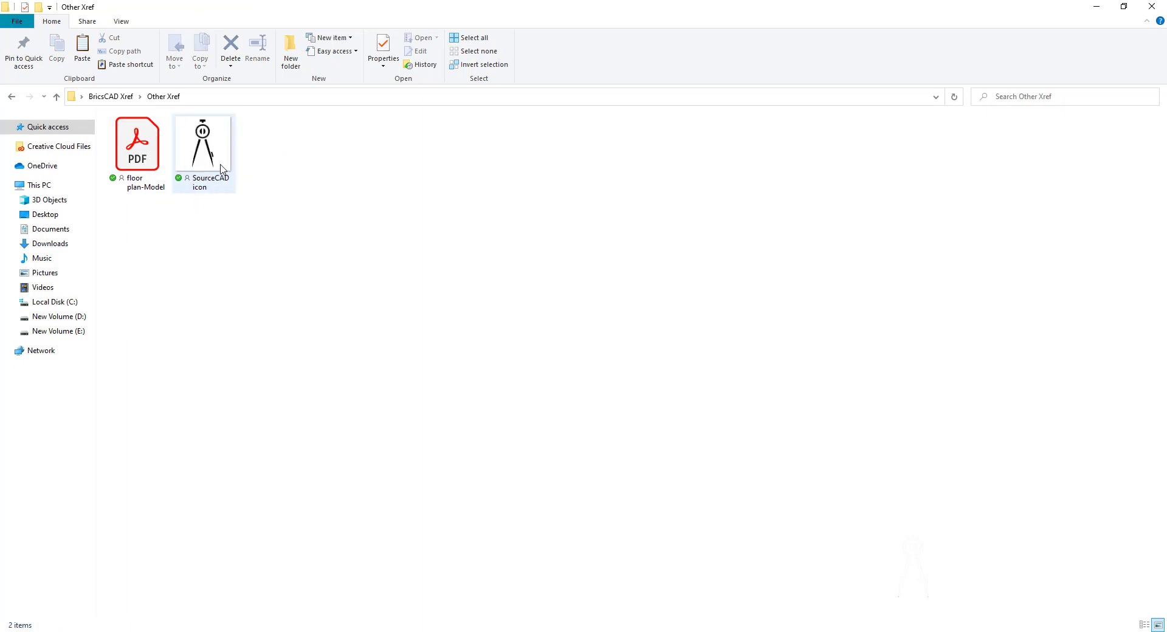
pyautogui.moveTo(220, 169)
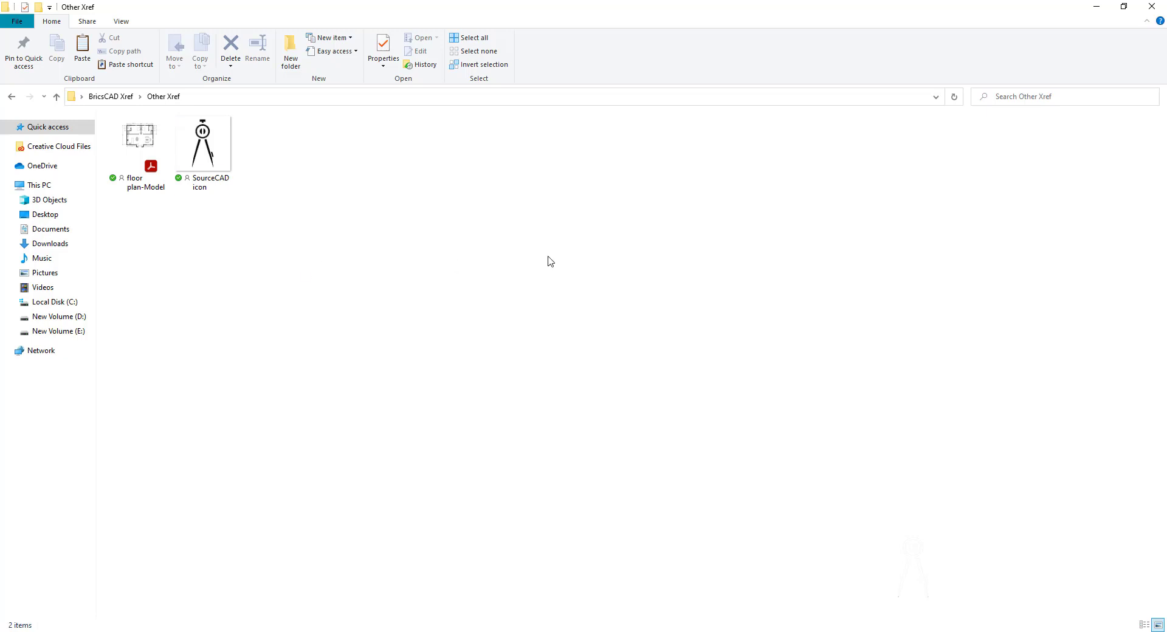
pyautogui.click(1157, 7)
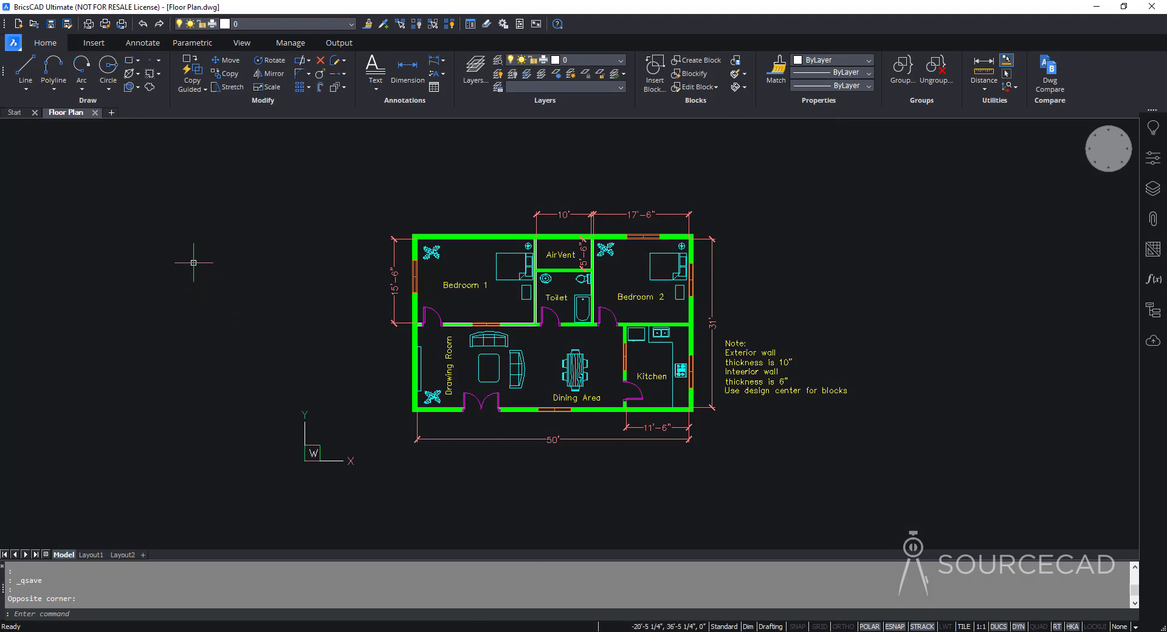
# - Start attaching East elevation.dwg from the desktop's BricsCAD Xref folder as an external reference
pyautogui.click(94, 42)
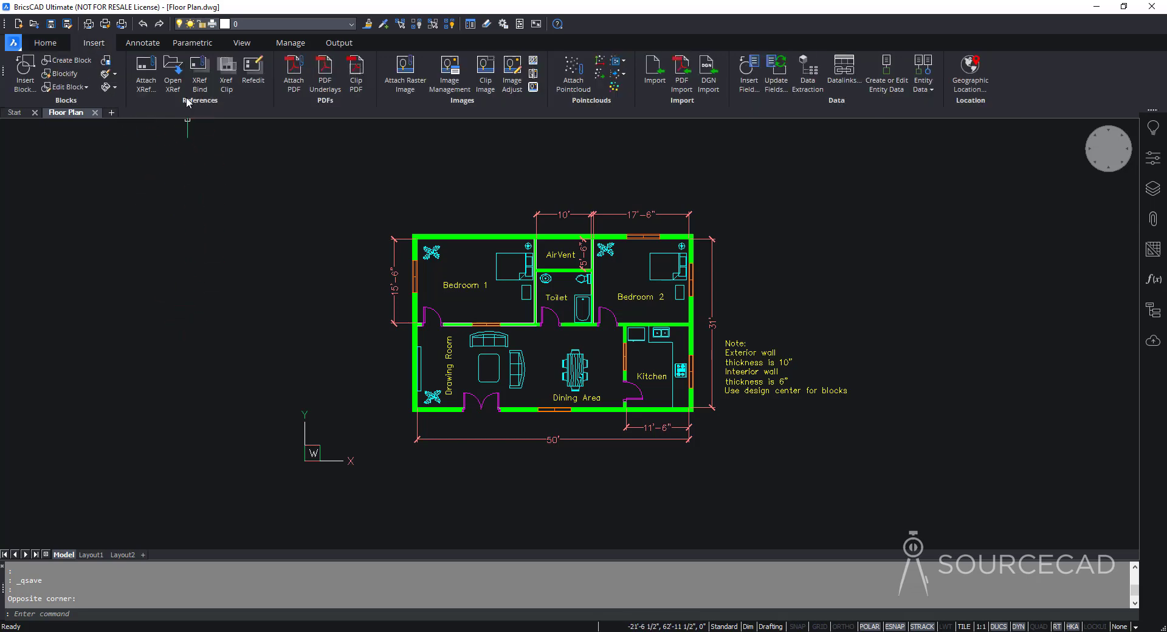
pyautogui.click(147, 76)
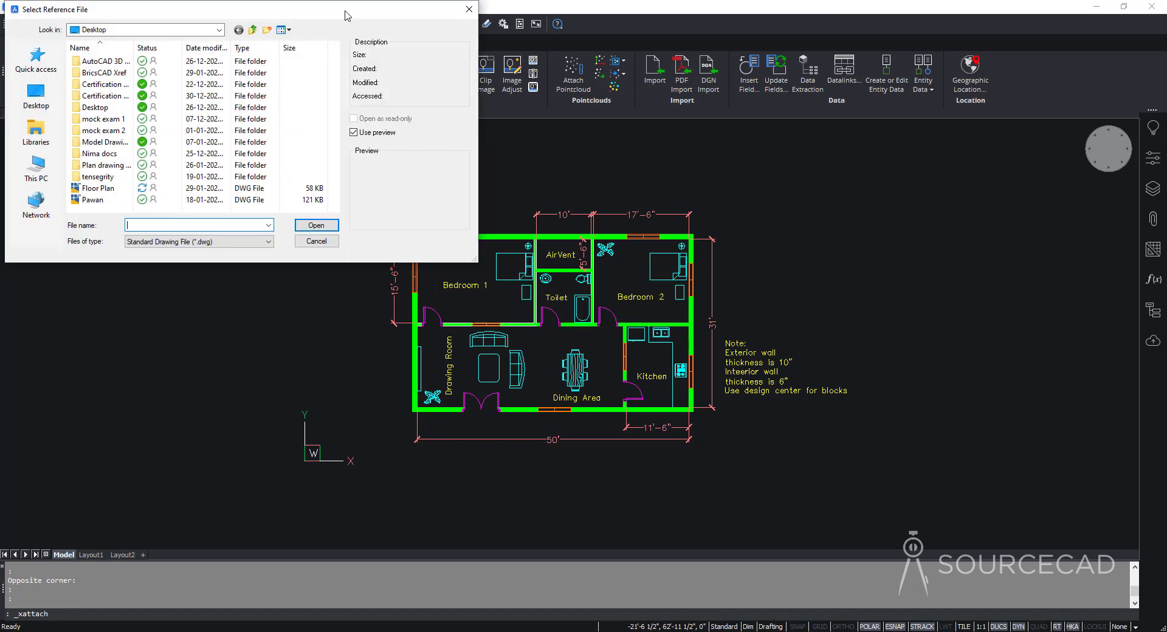
pyautogui.moveTo(346, 12); pyautogui.dragTo(674, 91)
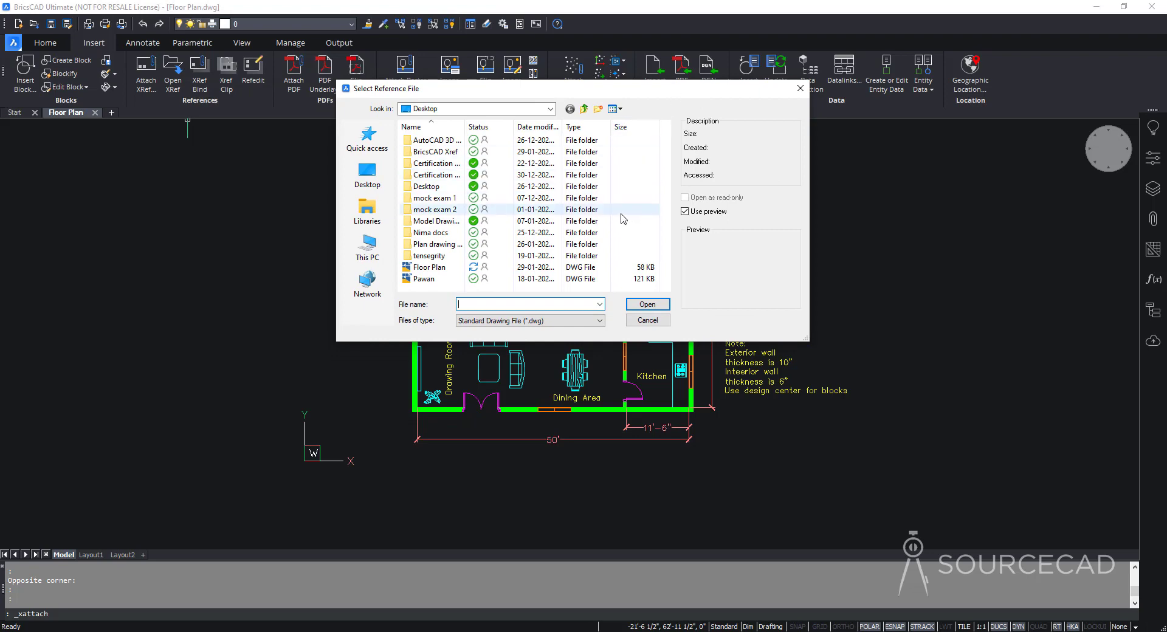
pyautogui.click(433, 152)
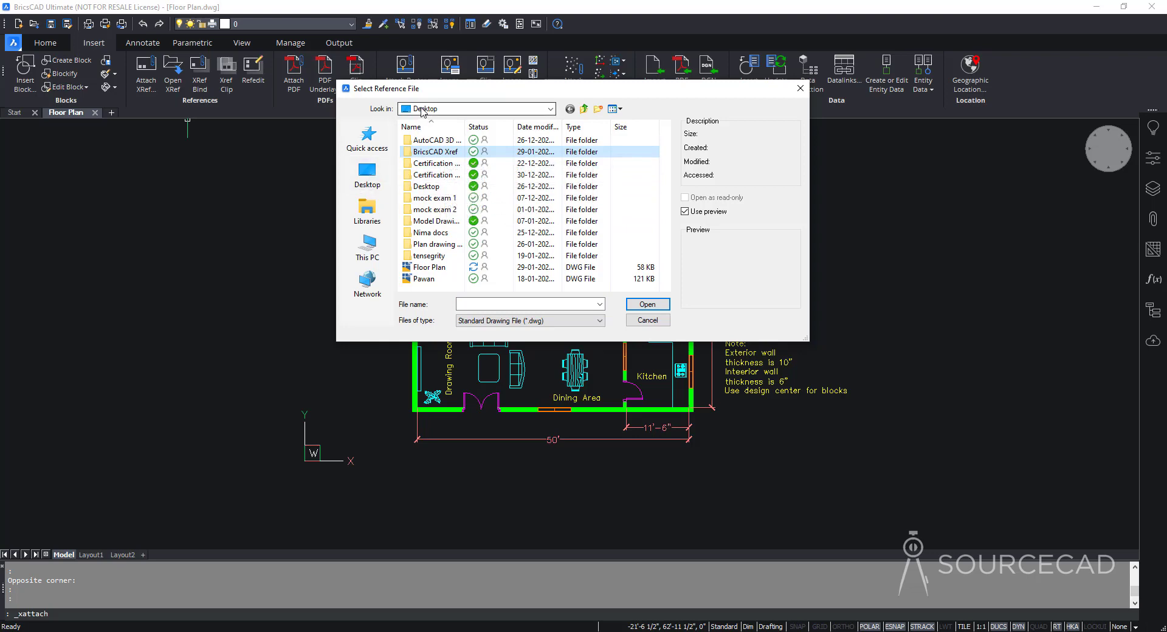
pyautogui.doubleClick(442, 152)
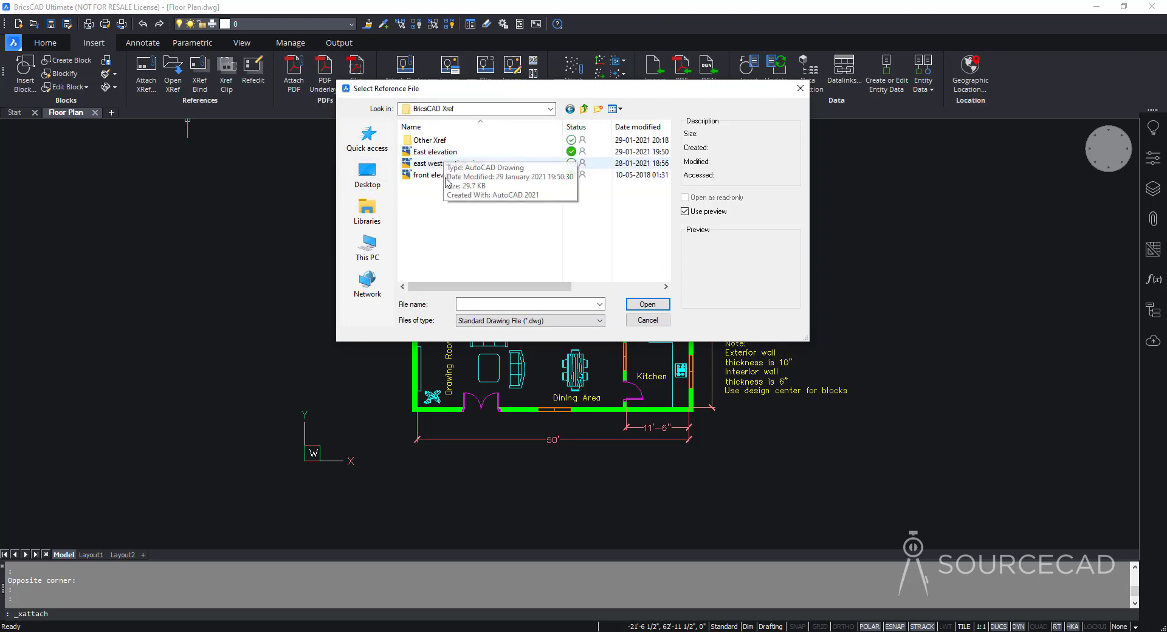
pyautogui.click(468, 155)
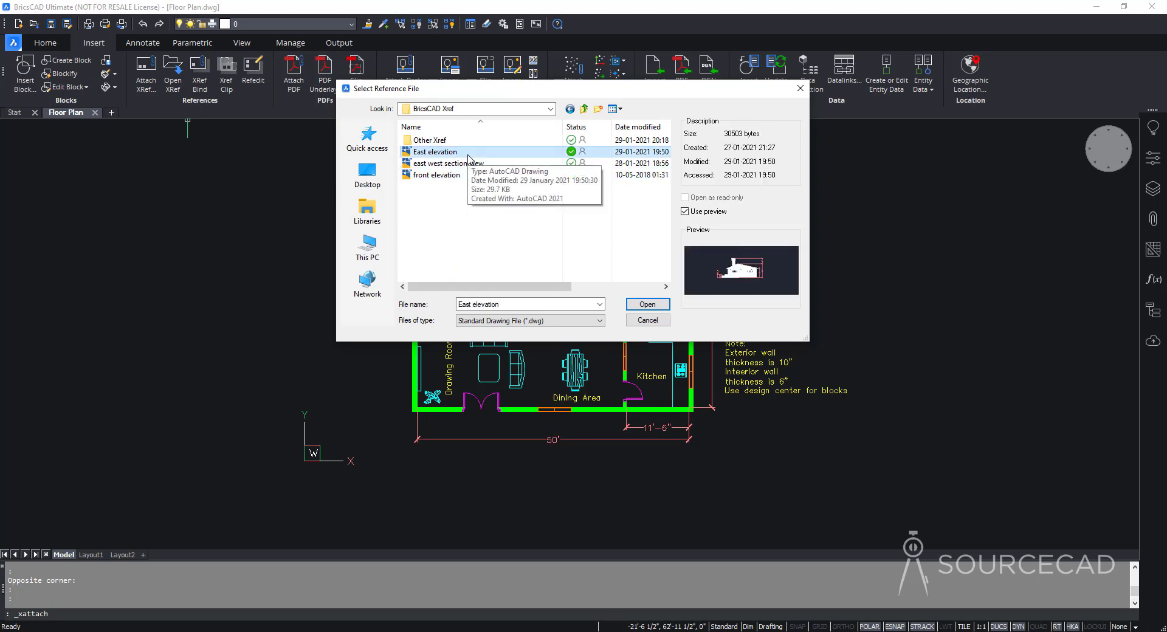
pyautogui.click(651, 305)
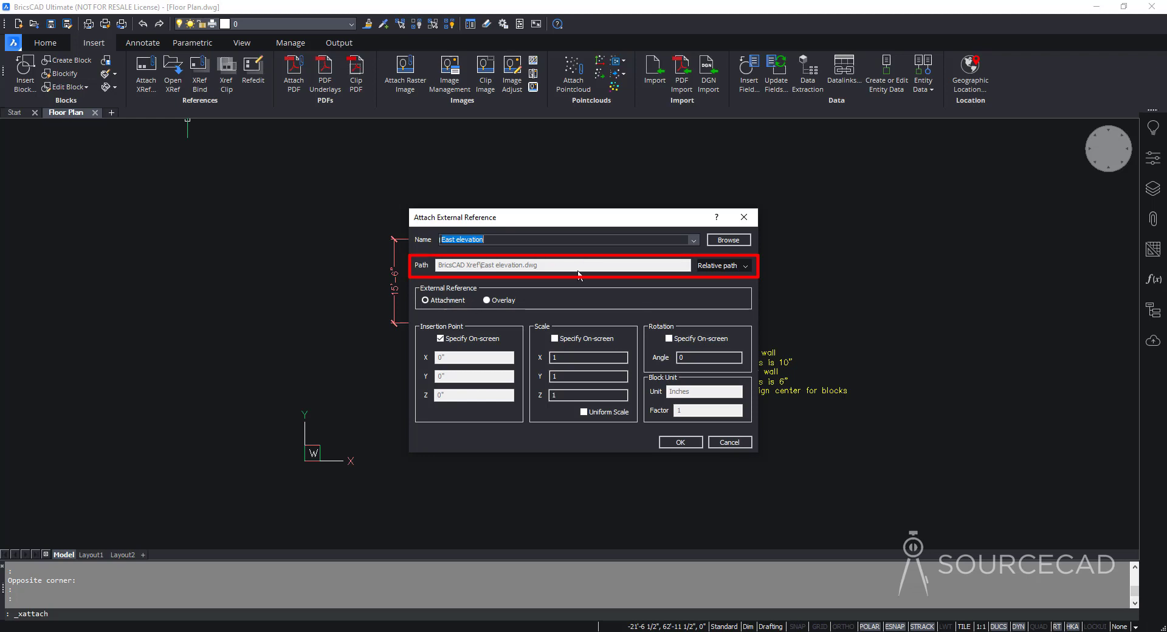
# - Try the Full path and Relative path types for the East elevation reference and cancel the attachment
pyautogui.click(710, 269)
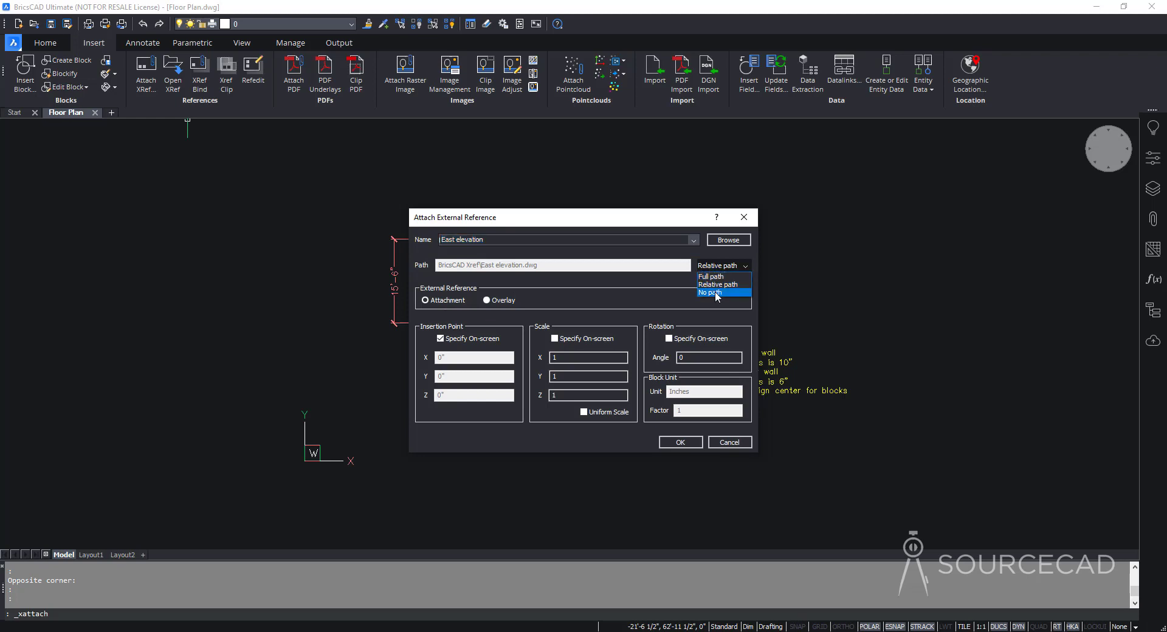
pyautogui.click(712, 276)
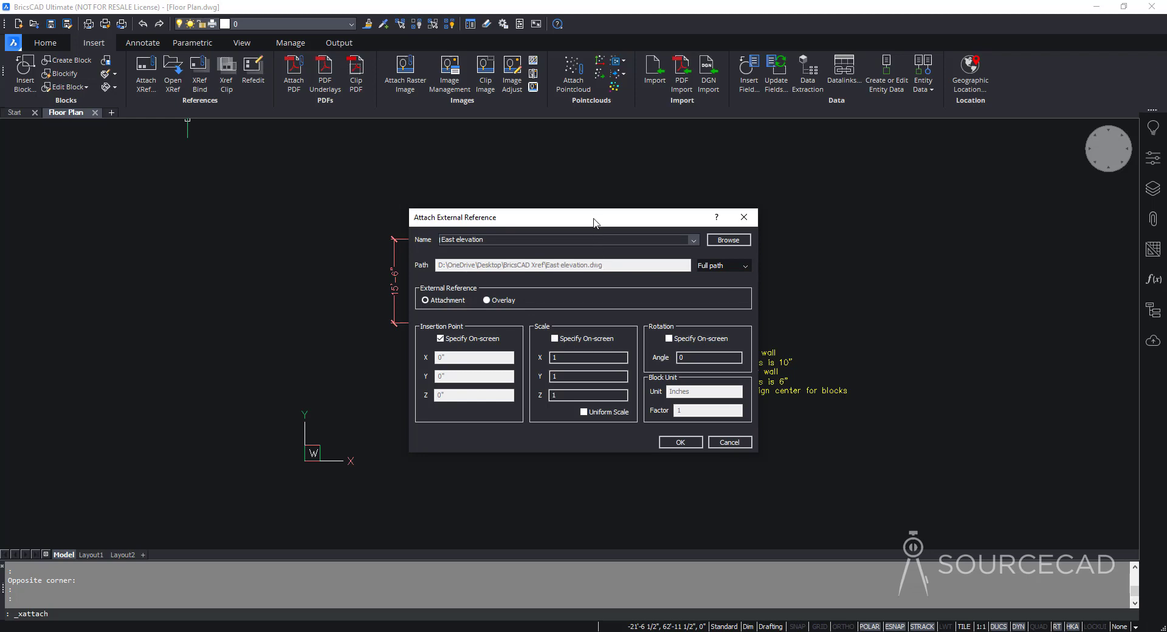
pyautogui.moveTo(594, 220); pyautogui.dragTo(749, 200)
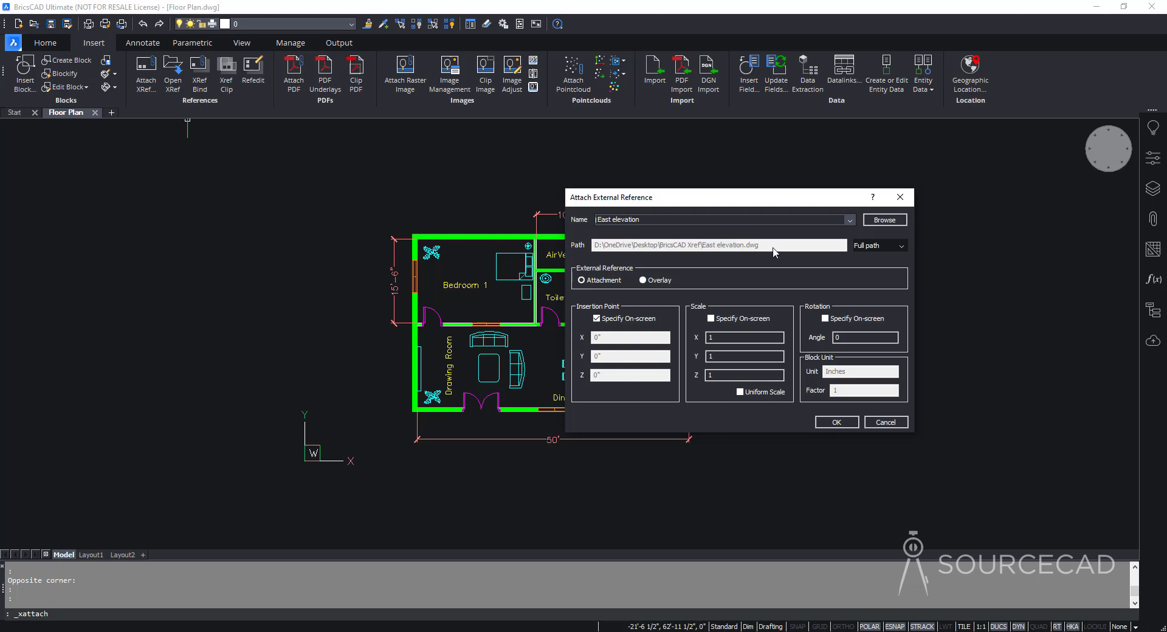
pyautogui.click(880, 245)
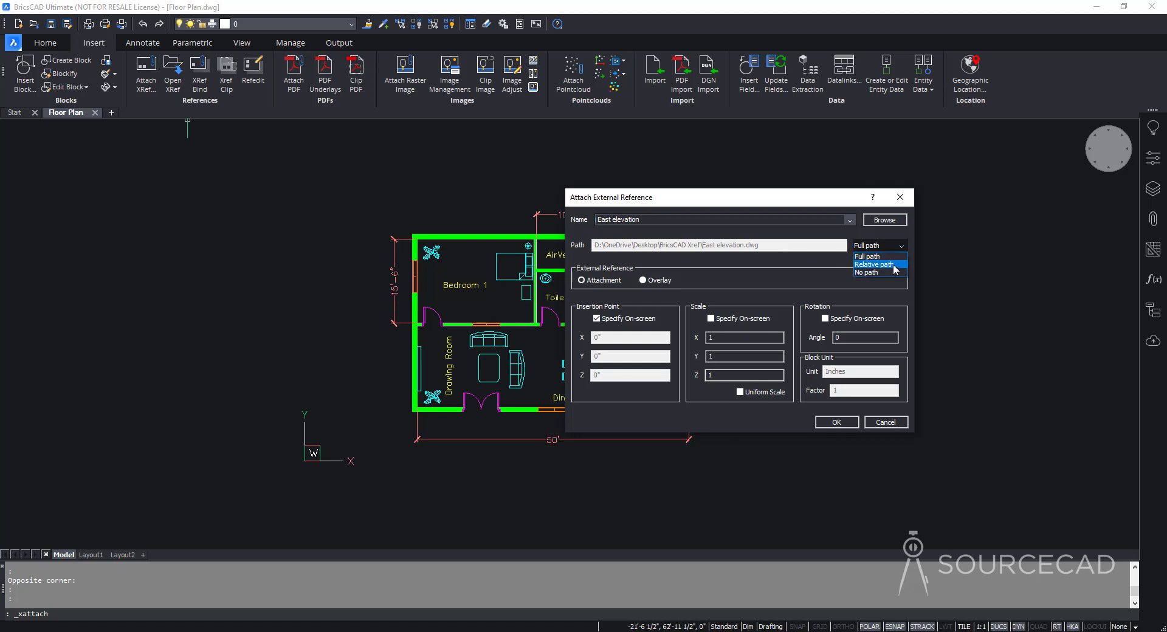
pyautogui.click(894, 264)
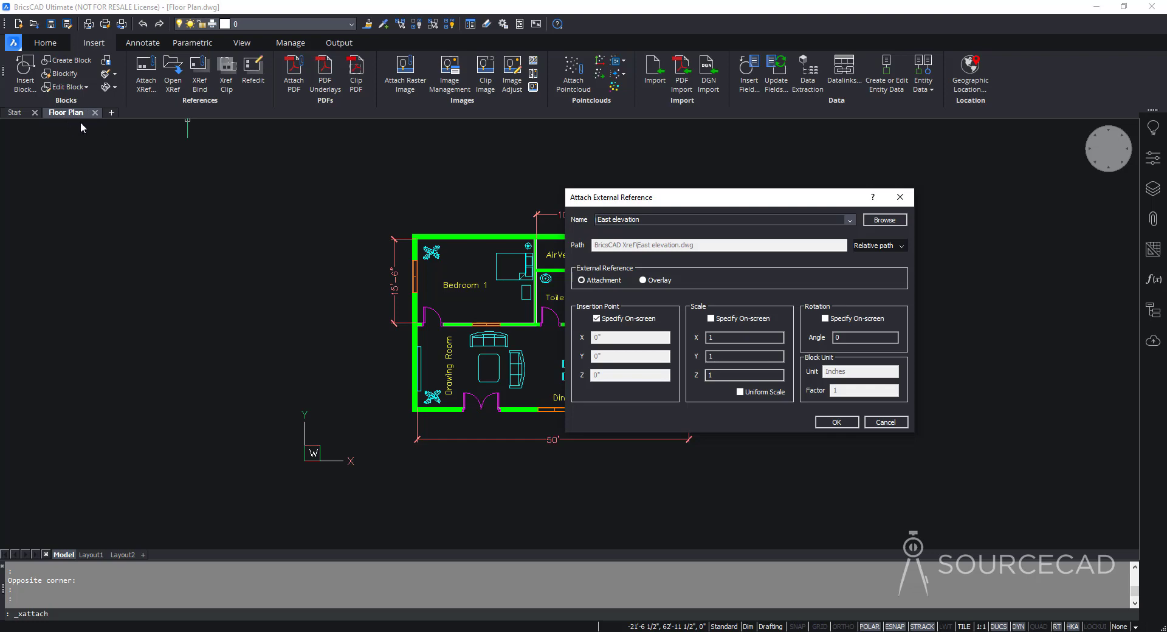
pyautogui.click(900, 197)
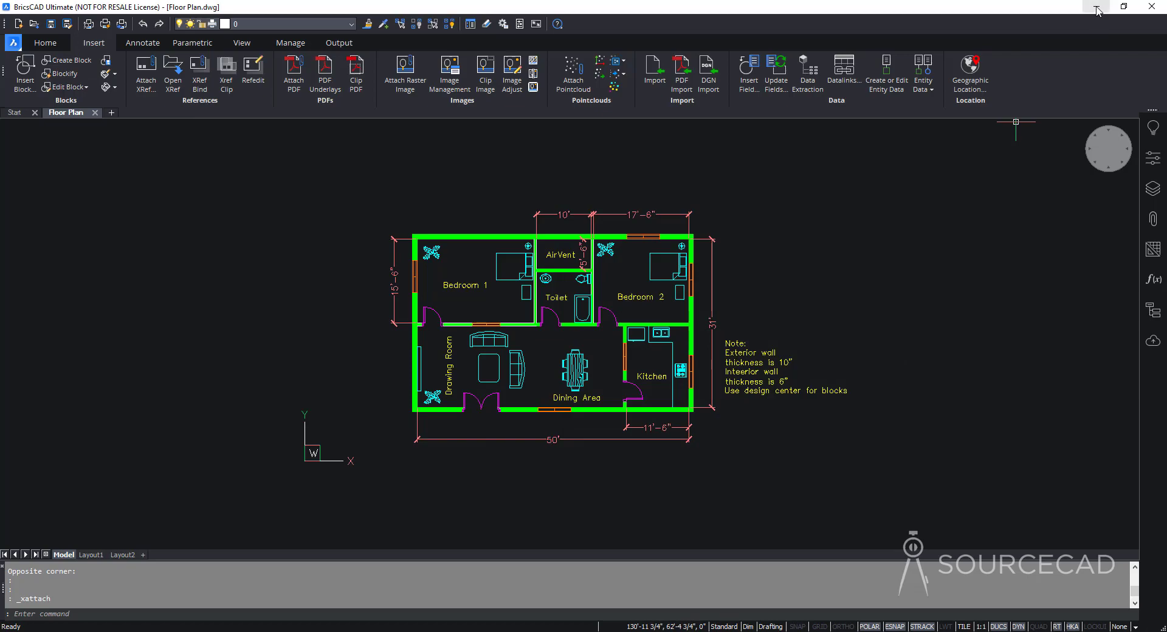
# - Check where East elevation.dwg is stored relative to the Floor Plan file on the desktop and return to the drawing
pyautogui.click(1097, 11)
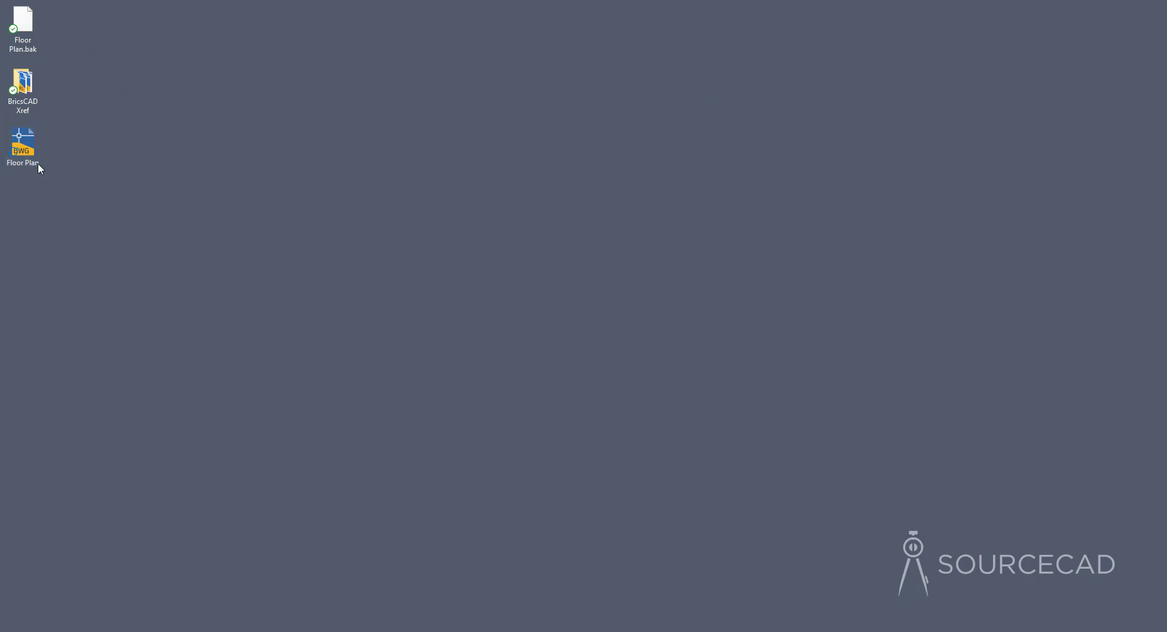
pyautogui.doubleClick(33, 80)
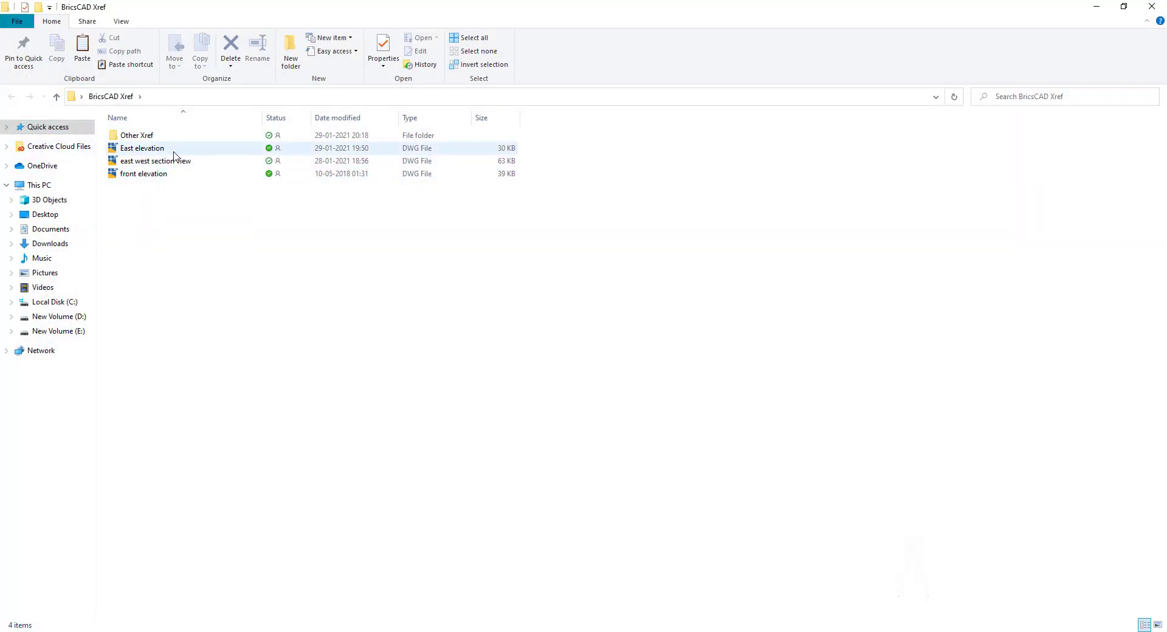
pyautogui.click(173, 152)
pyautogui.click(191, 238)
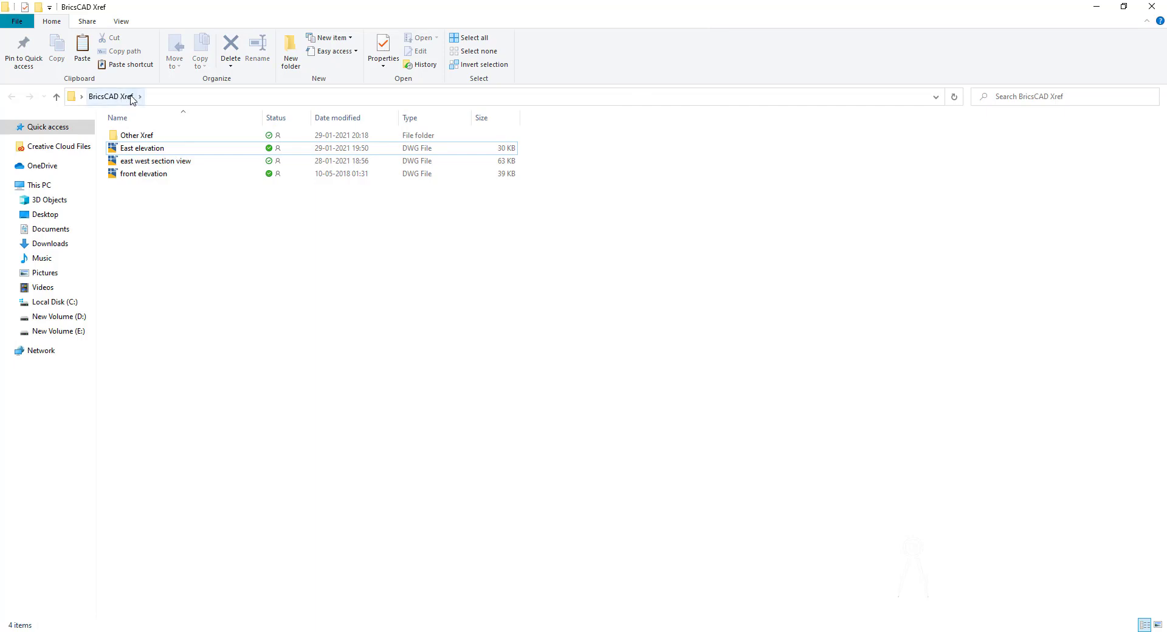
pyautogui.click(1152, 6)
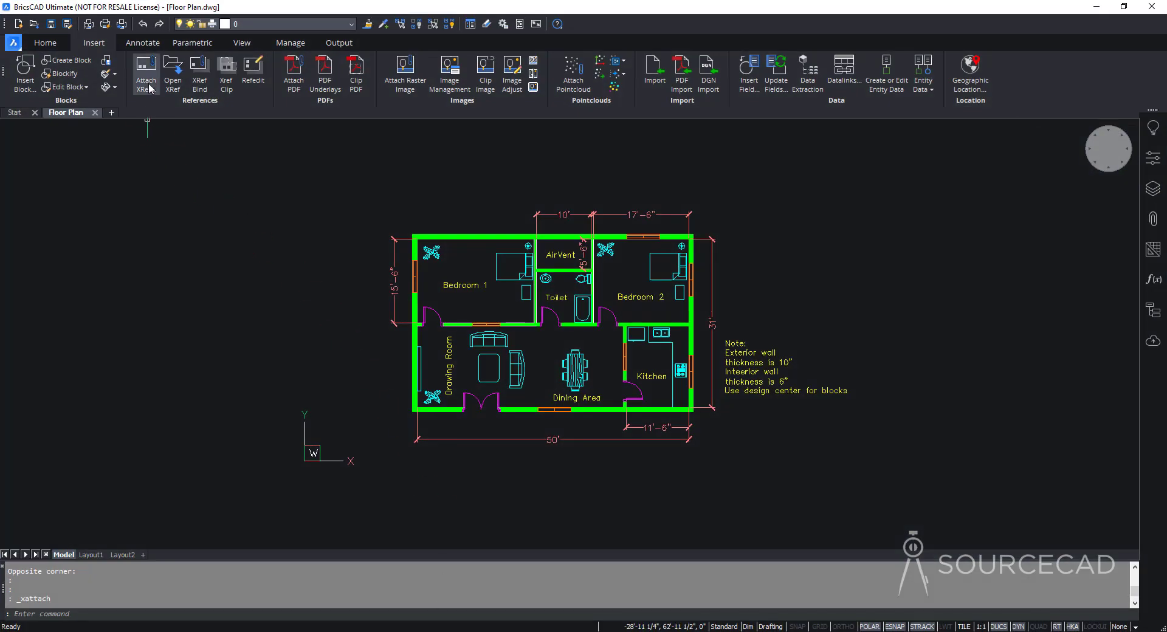
# - Start an external reference attachment with East elevation.dwg from the BricsCAD Xref folder
pyautogui.click(151, 81)
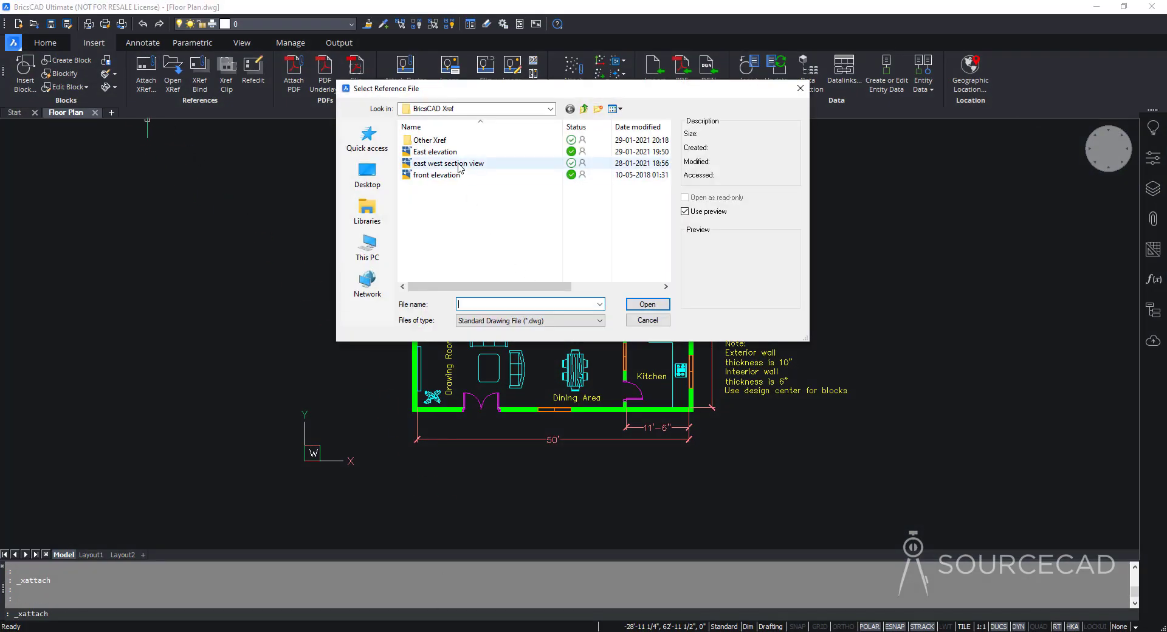
pyautogui.click(434, 152)
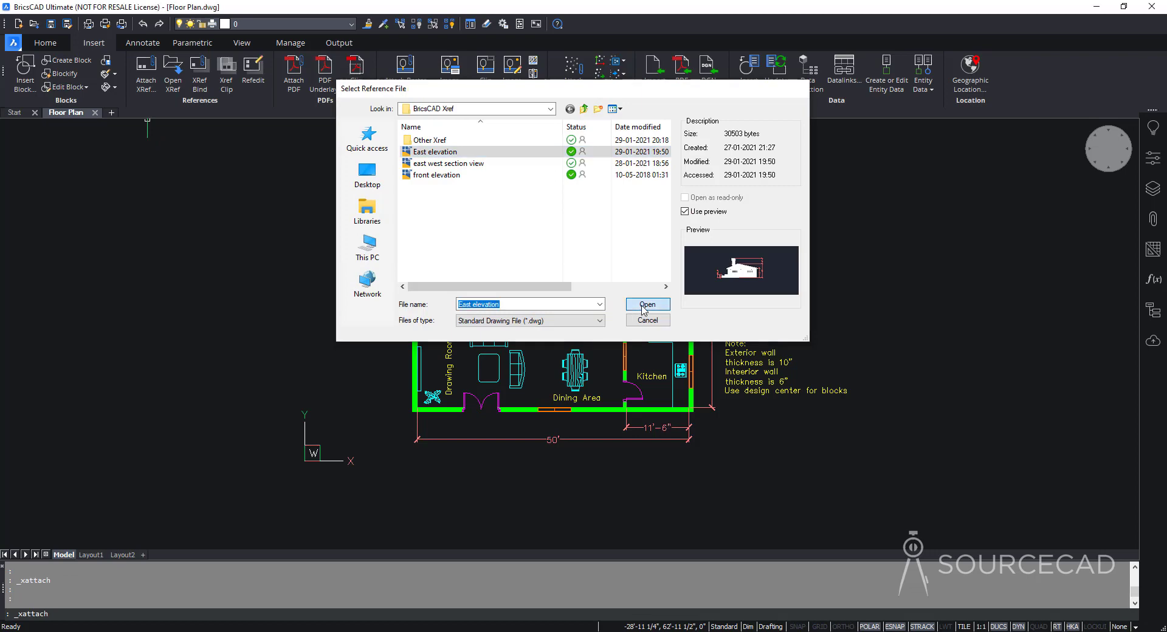
pyautogui.click(647, 304)
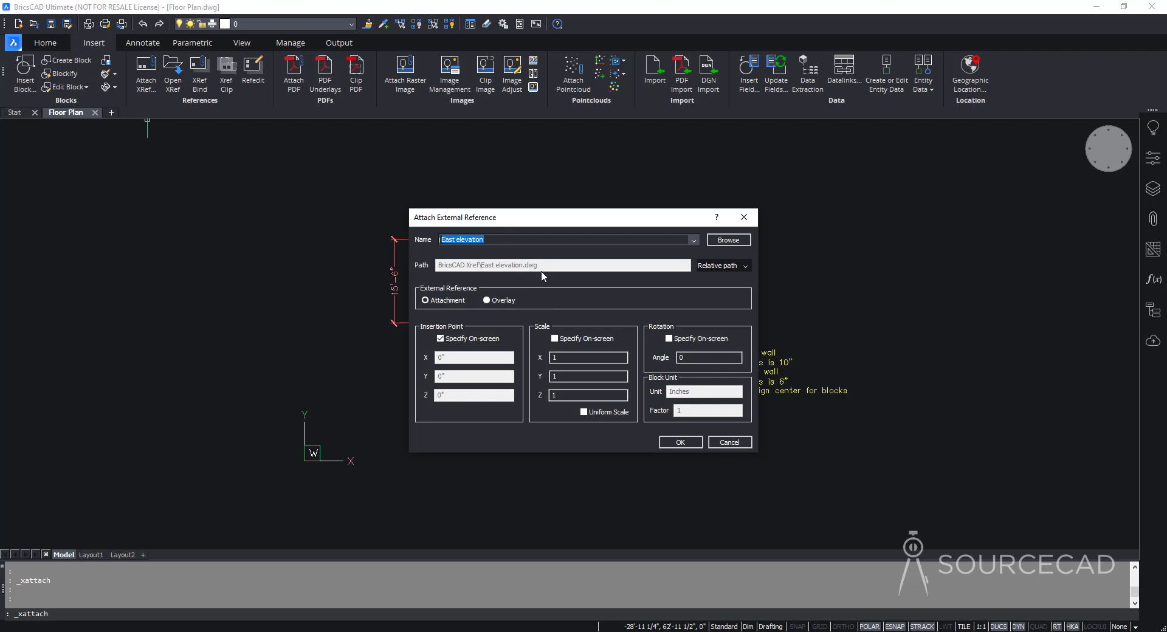
# - Try the Full path and No path types for the East elevation reference and set it back to Relative path
pyautogui.click(723, 269)
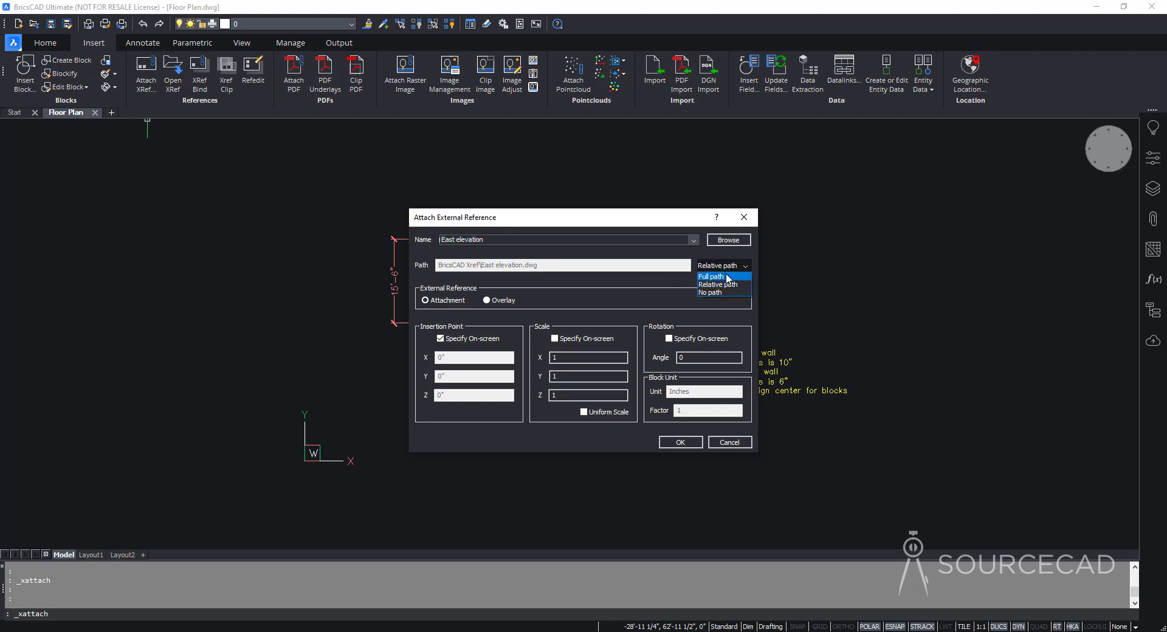
pyautogui.click(727, 278)
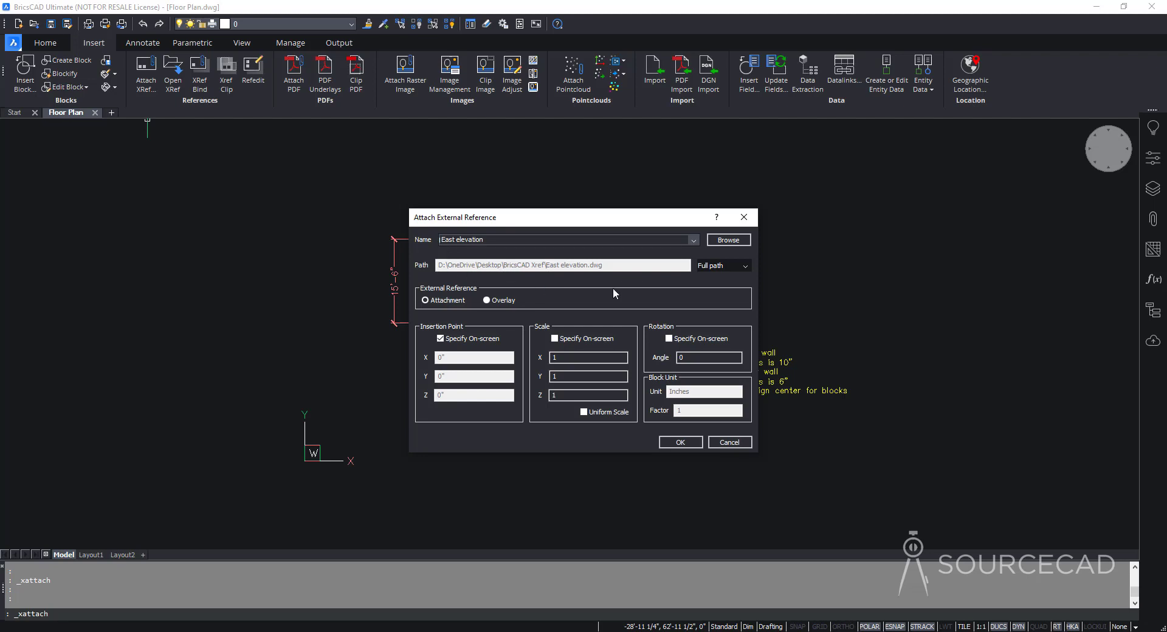
pyautogui.click(720, 267)
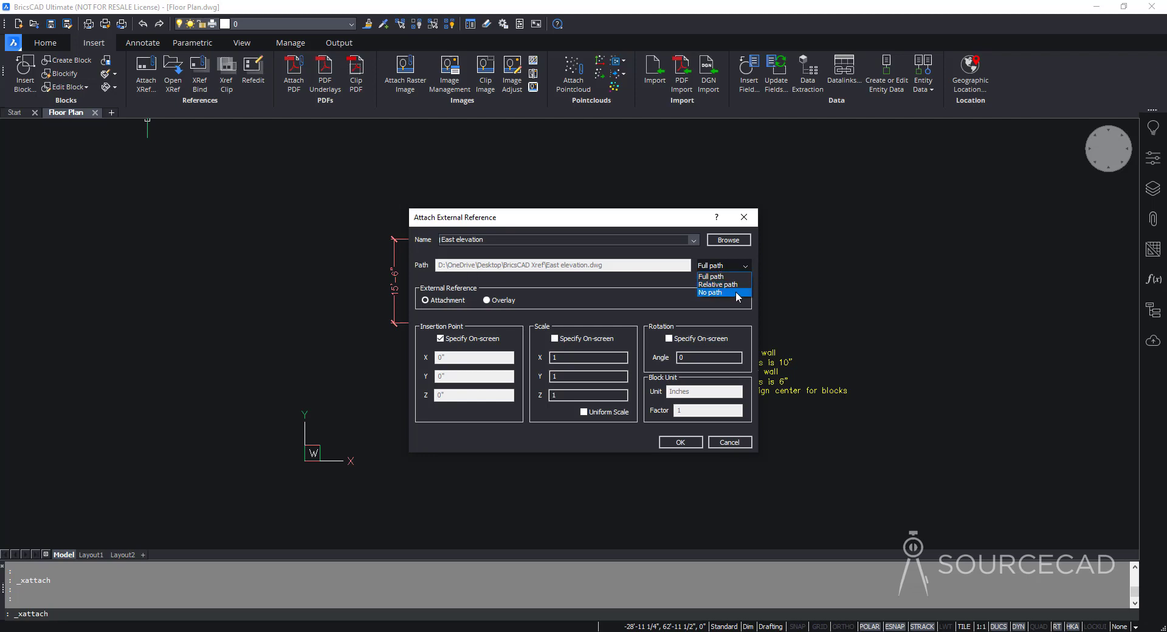
pyautogui.click(734, 293)
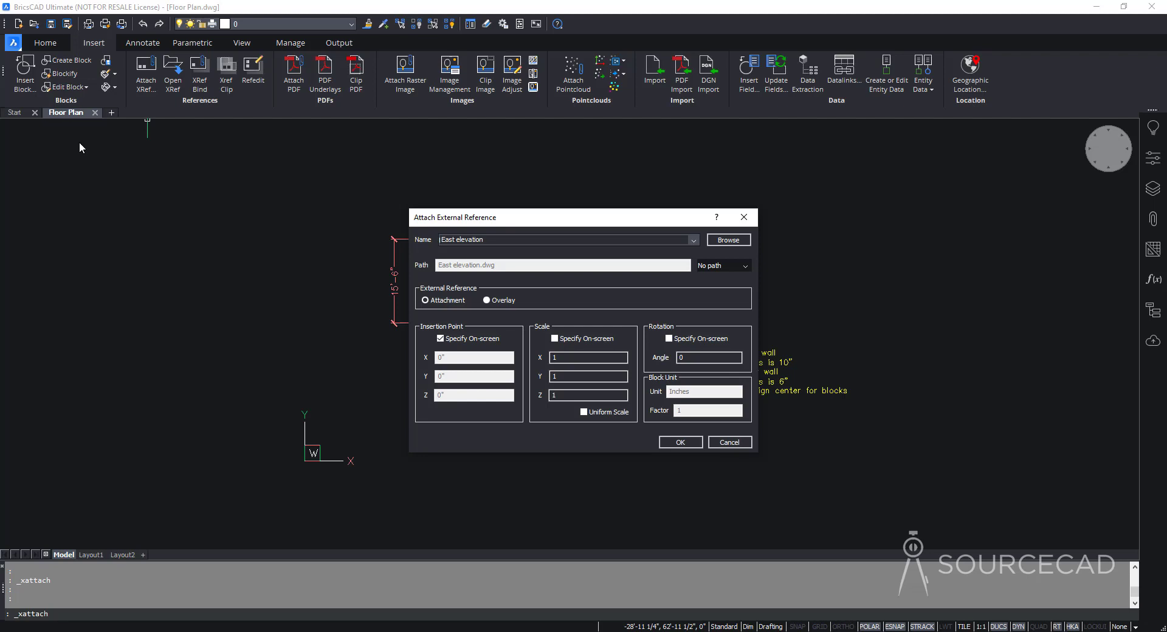
pyautogui.click(742, 267)
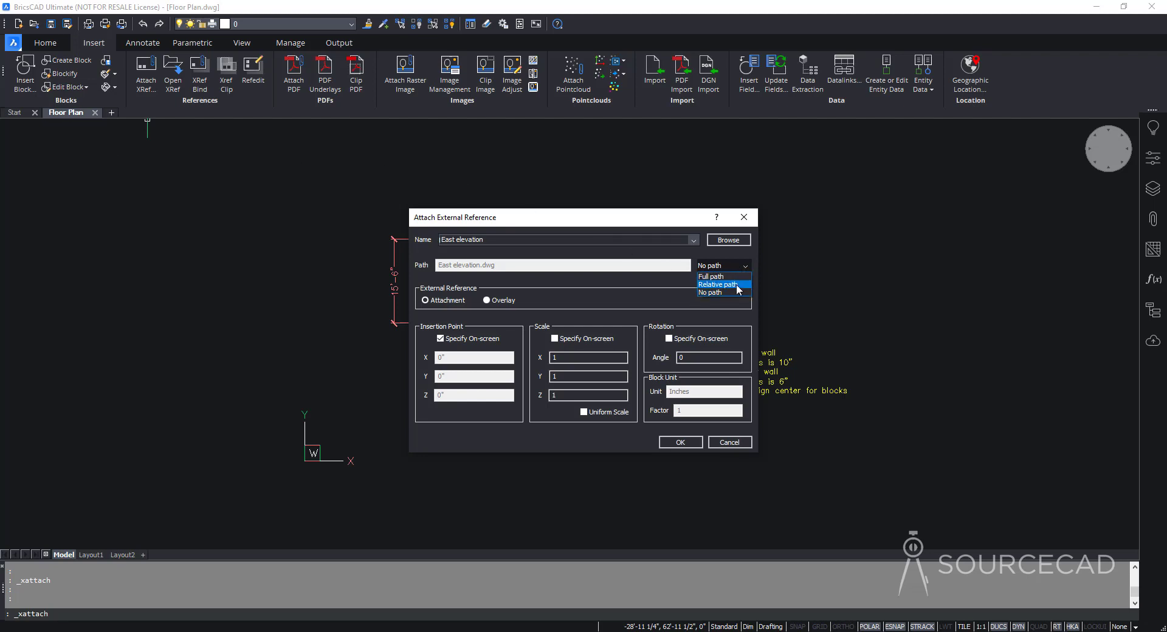
pyautogui.click(735, 285)
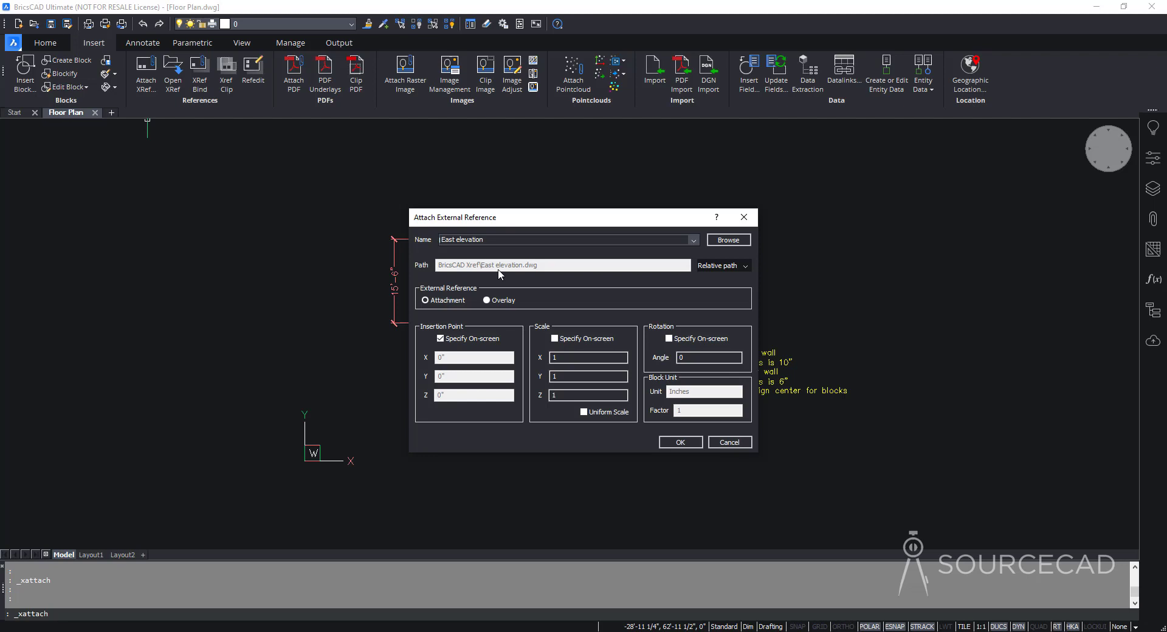
# - Attach East elevation as an Overlay reference with a relative path and place it to the right of the floor plan
pyautogui.click(495, 303)
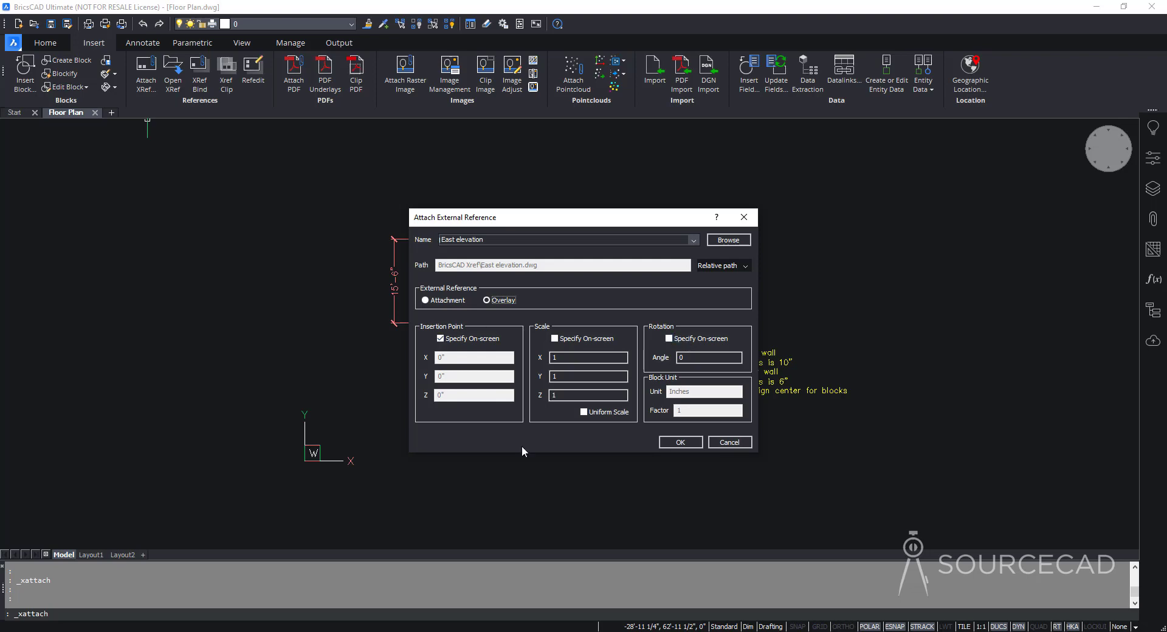
pyautogui.click(679, 443)
pyautogui.moveTo(690, 440); pyautogui.dragTo(501, 454, button='middle')
pyautogui.click(777, 414)
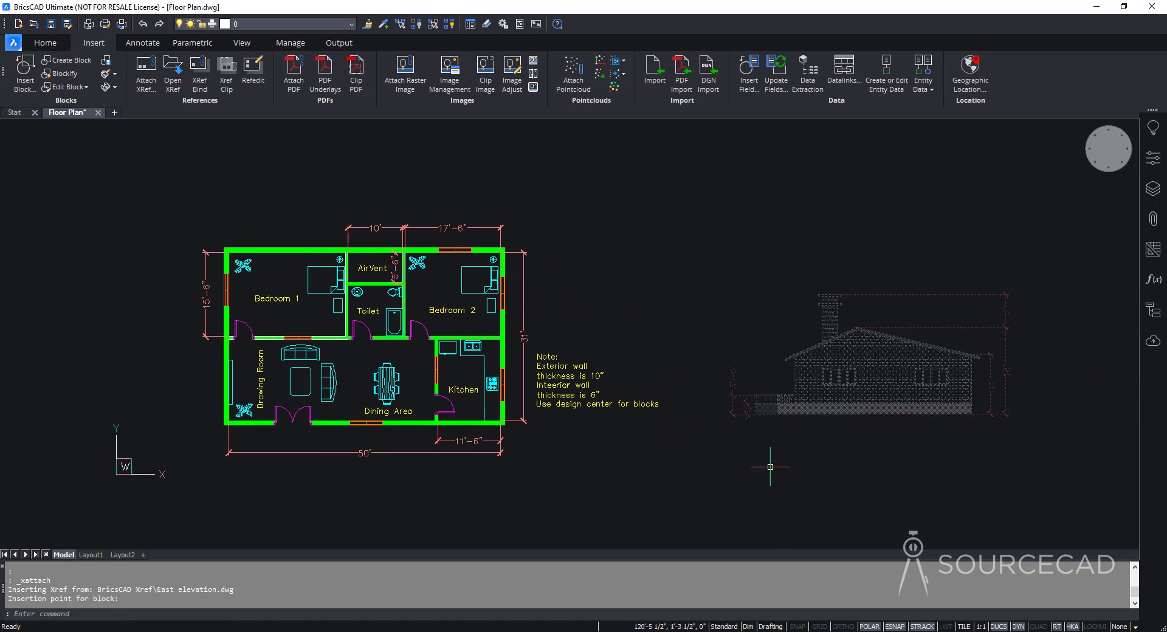
pyautogui.moveTo(735, 501); pyautogui.dragTo(737, 469, button='middle')
pyautogui.scroll(-4, 705, 445)
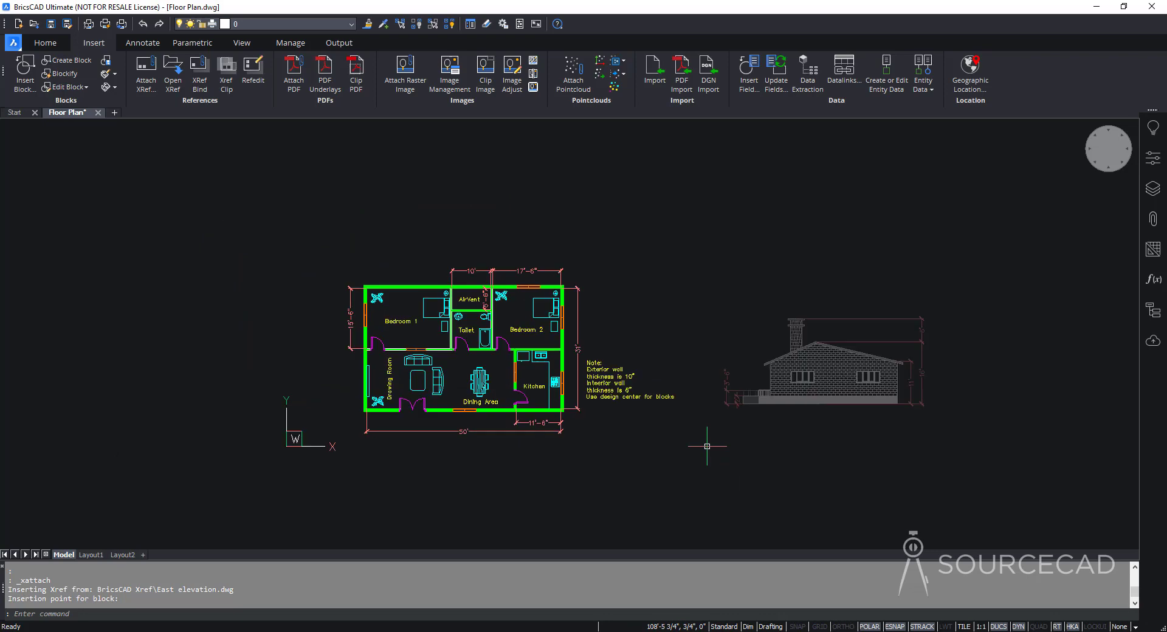
# - Attach front elevation.dwg from the BricsCAD Xref folder as an Overlay reference and place it below the floor plan
pyautogui.click(146, 70)
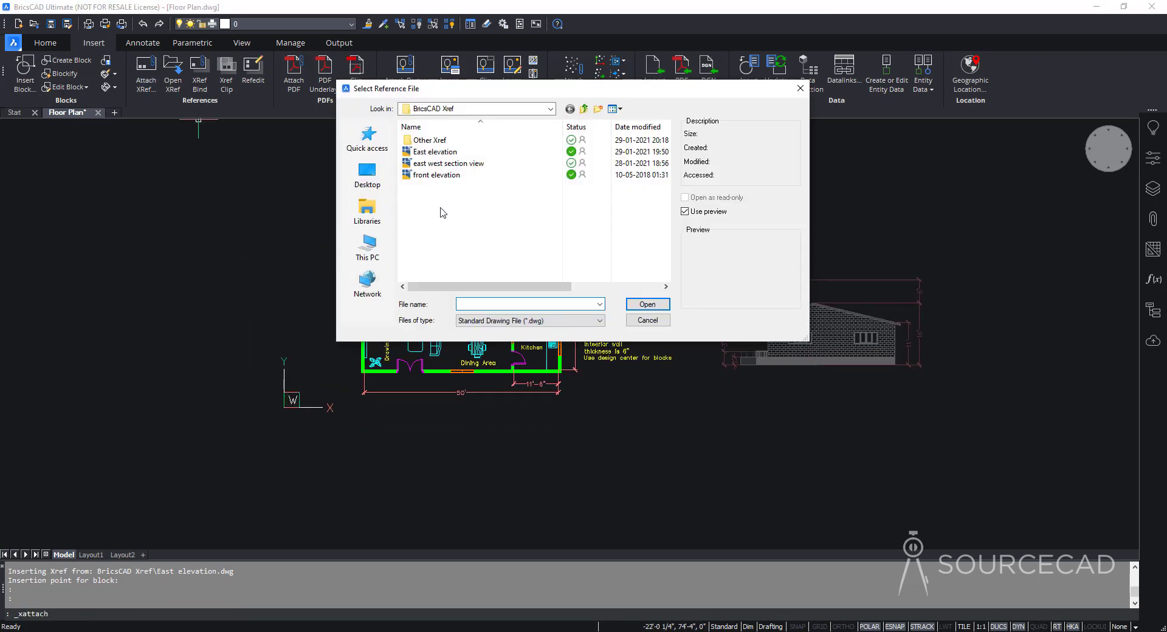
pyautogui.click(445, 175)
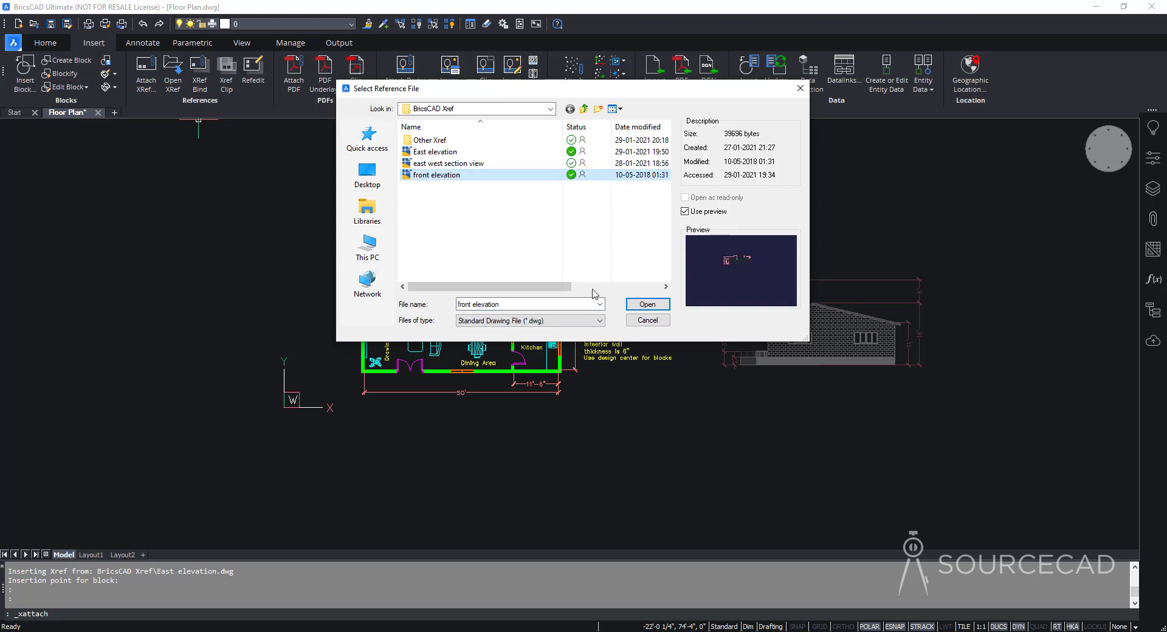
pyautogui.click(633, 303)
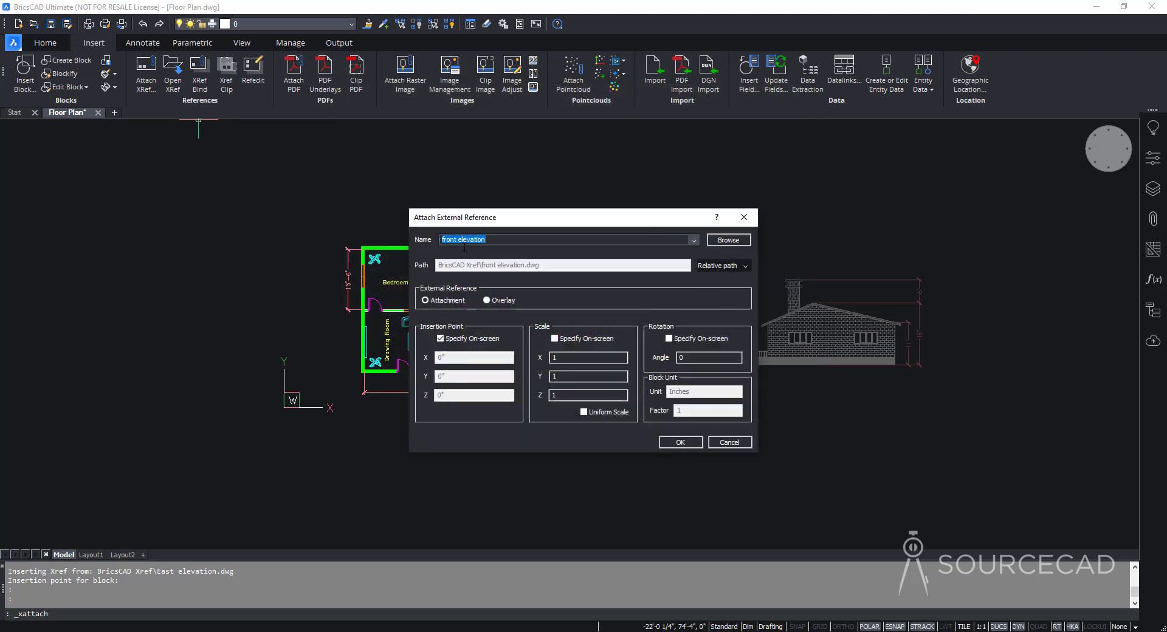
pyautogui.click(502, 300)
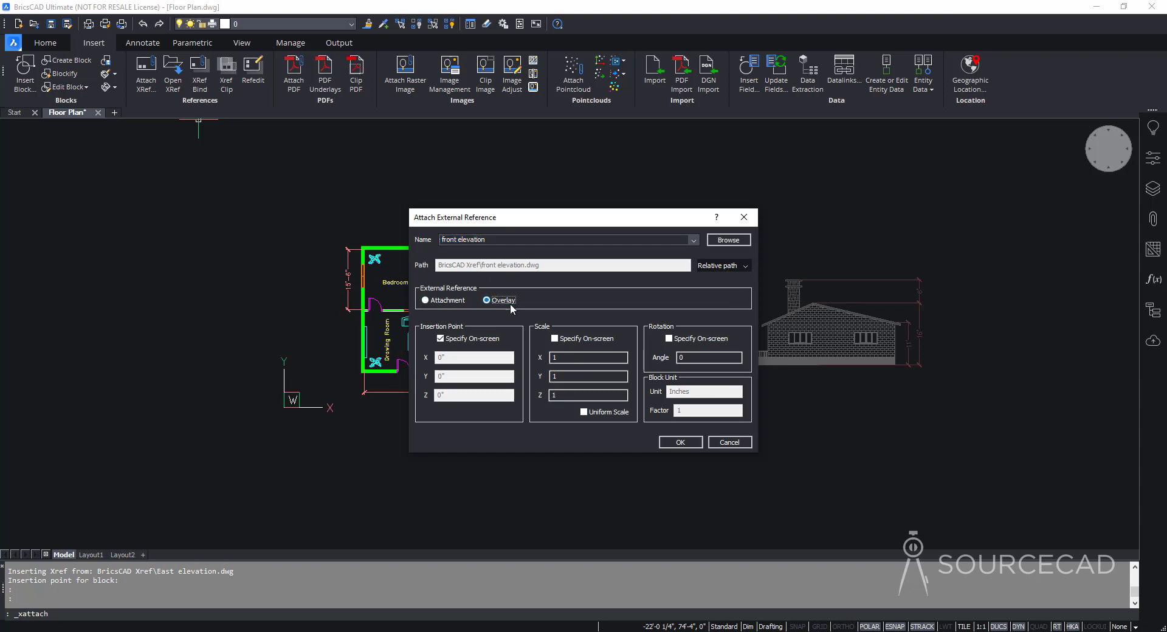
pyautogui.click(679, 442)
pyautogui.moveTo(579, 508)
pyautogui.mouseDown(button='middle')
pyautogui.moveTo(624, 386)
pyautogui.moveTo(613, 398)
pyautogui.mouseUp(button='middle')
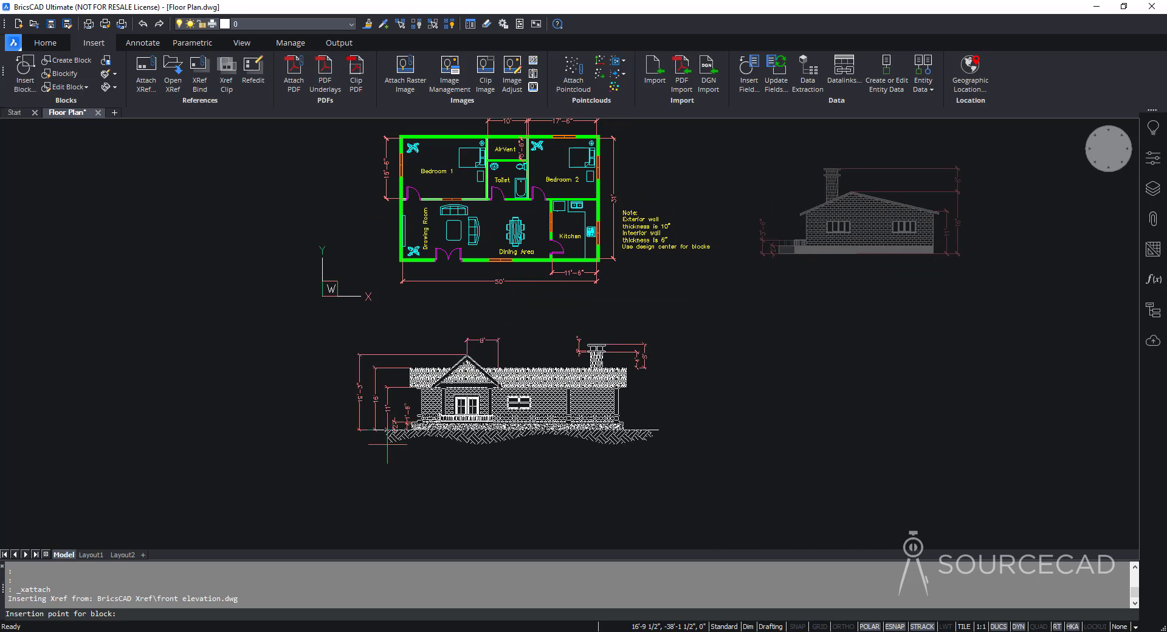
pyautogui.click(387, 444)
pyautogui.moveTo(690, 388); pyautogui.dragTo(687, 442, button='middle')
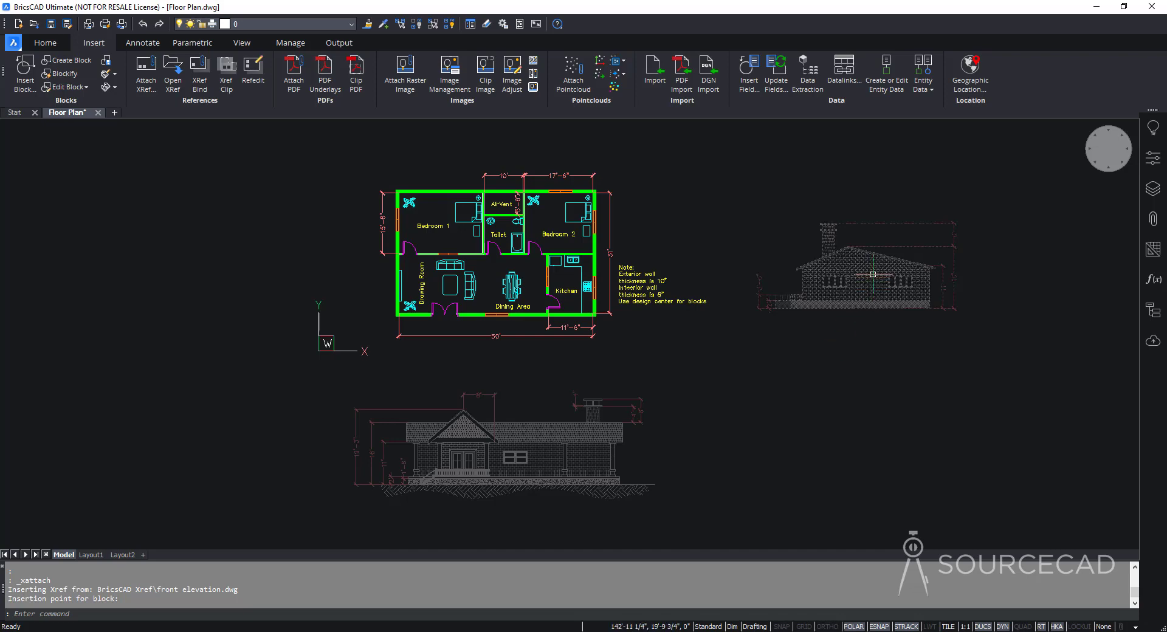
# - Save the Floor Plan drawing and open East elevation.dwg from the BricsCAD Xref folder on the desktop in BricsCAD
pyautogui.moveTo(616, 449)
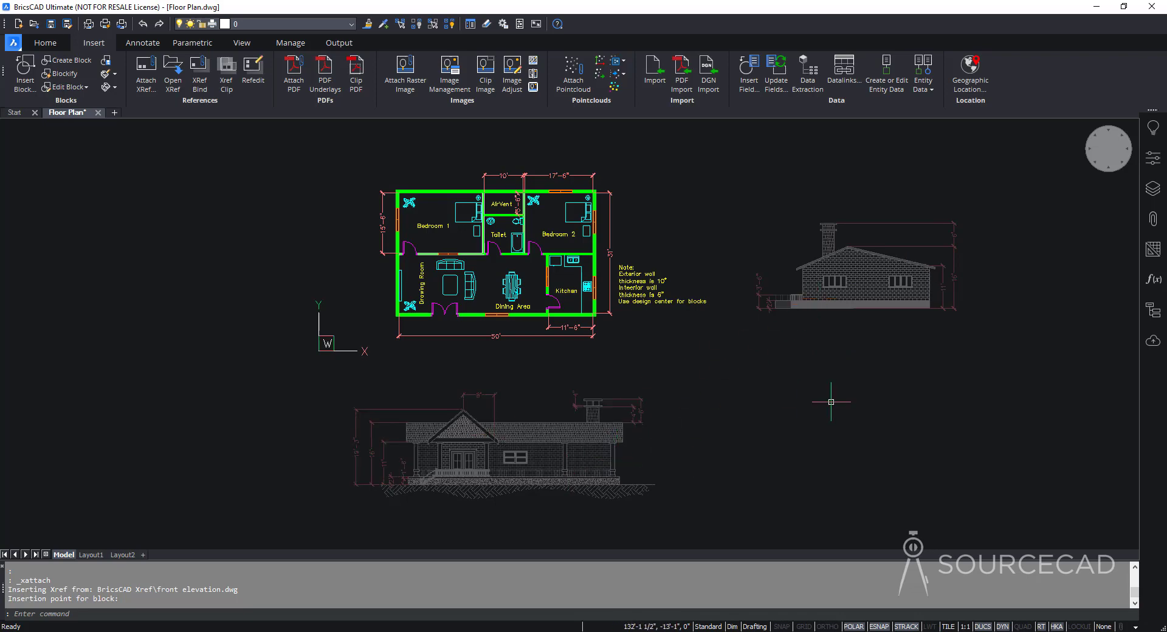
pyautogui.click(51, 24)
pyautogui.click(1100, 8)
pyautogui.doubleClick(22, 85)
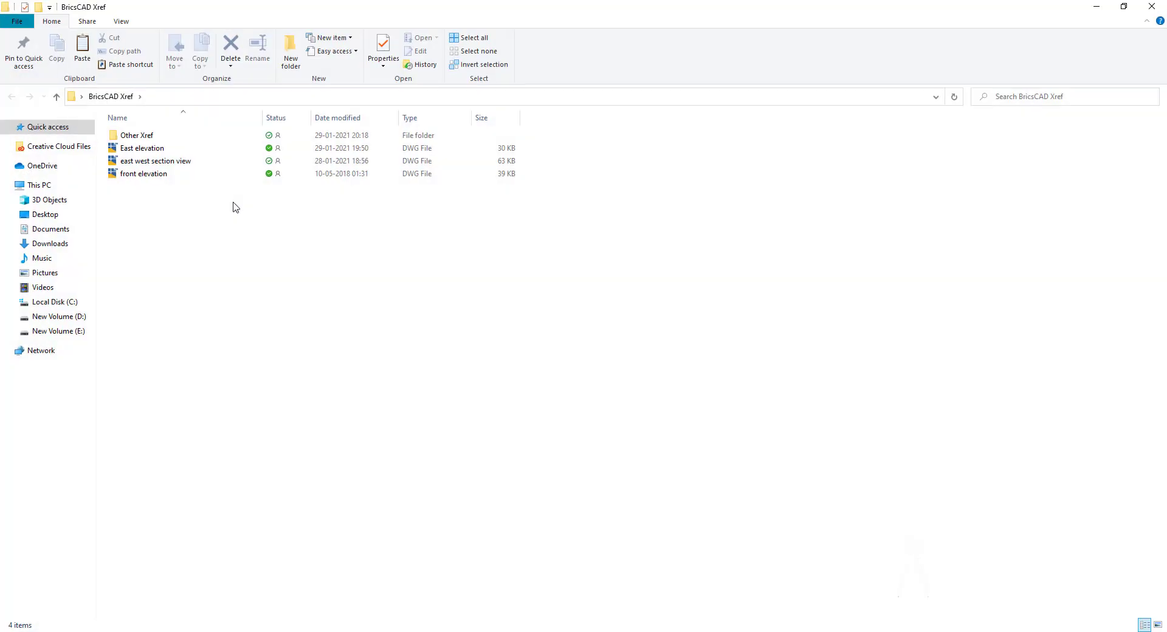
pyautogui.click(168, 149)
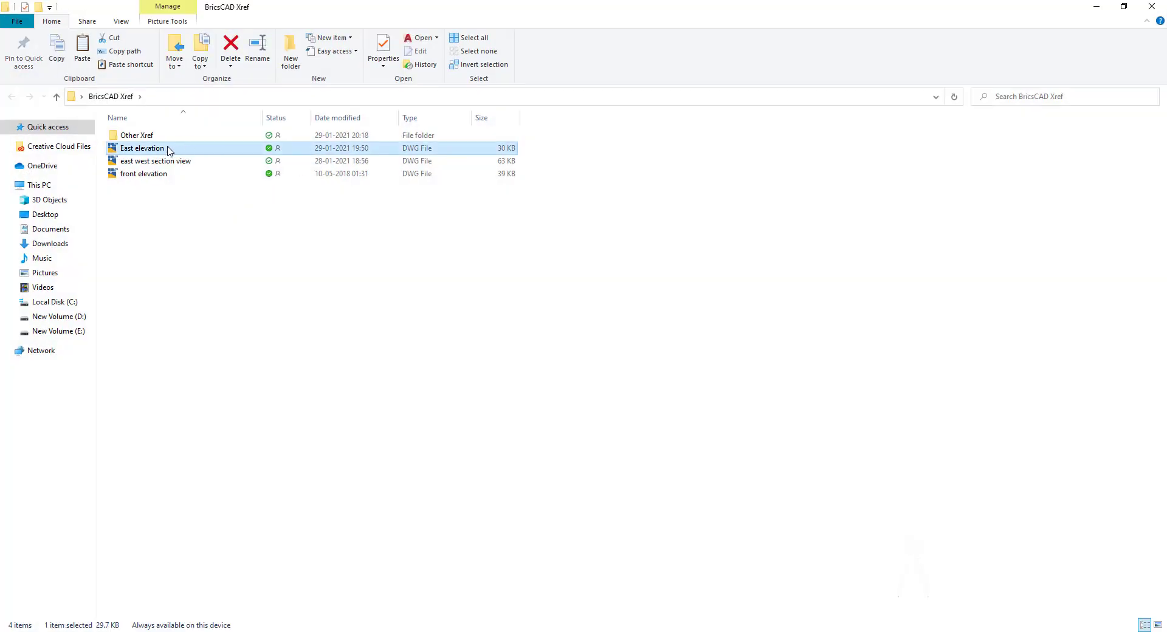
pyautogui.rightClick(166, 151)
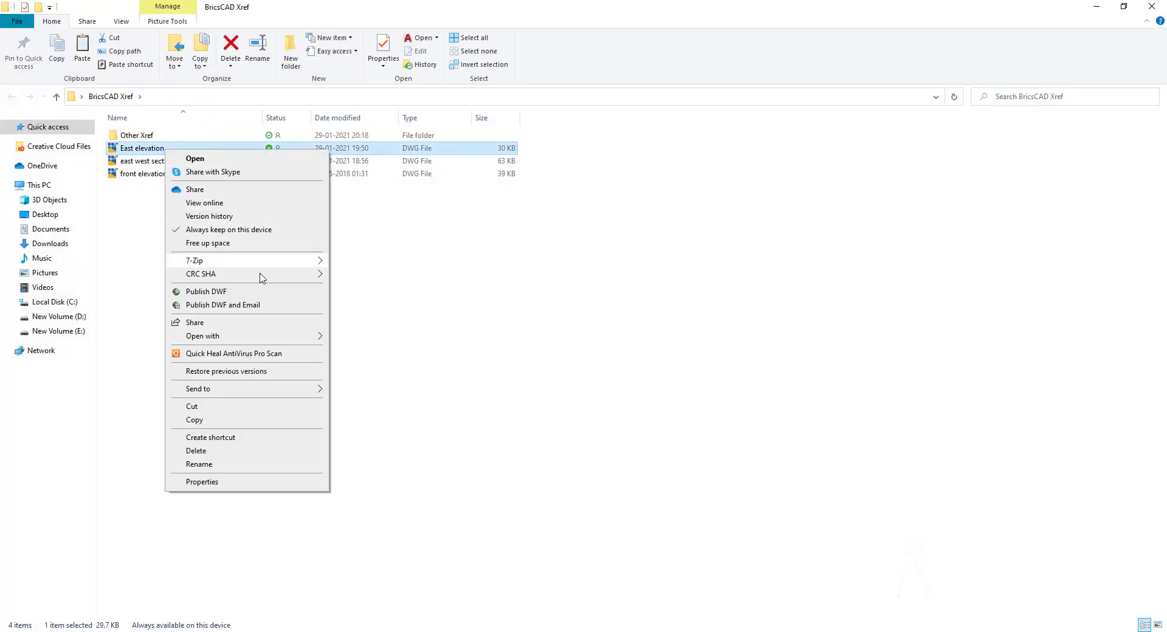
pyautogui.moveTo(277, 341)
pyautogui.click(392, 376)
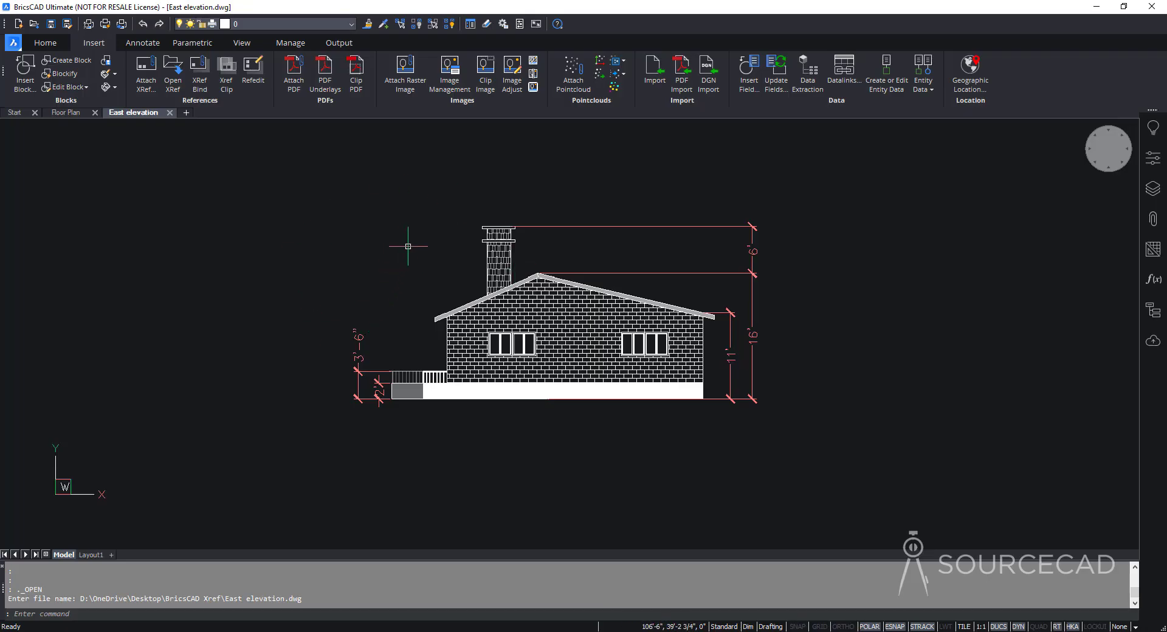
# - Erase all dimensions on both sides of the east elevation, and save and close that drawing
pyautogui.click(790, 360)
pyautogui.click(729, 243)
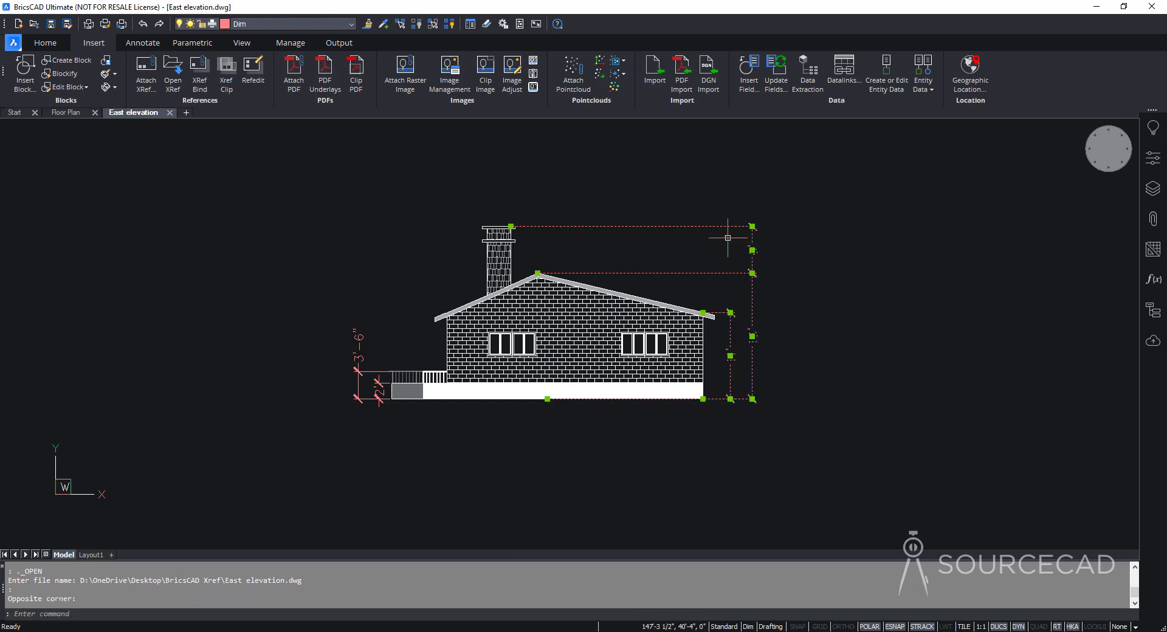
pyautogui.click(406, 435)
pyautogui.click(358, 390)
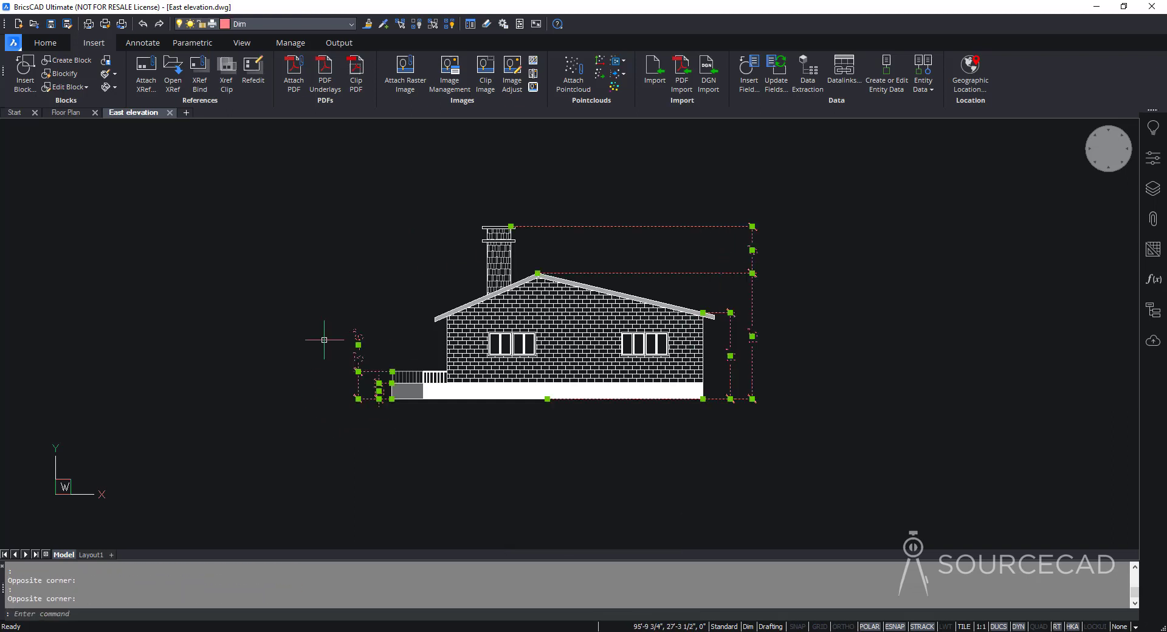
pyautogui.press('Delete')
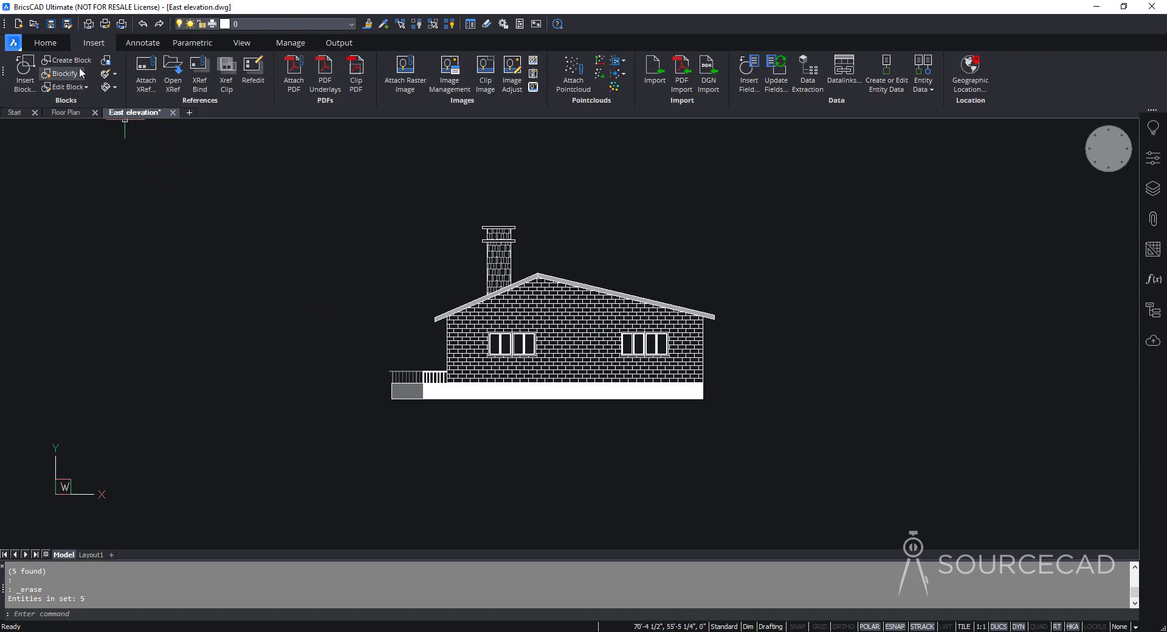
pyautogui.click(51, 24)
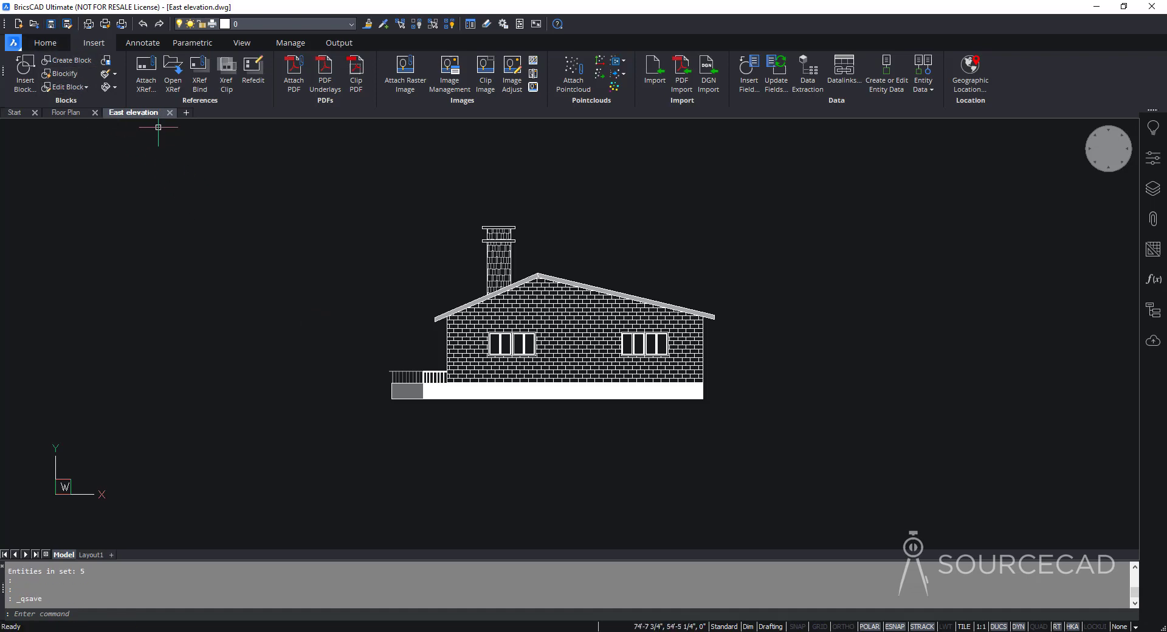
pyautogui.click(170, 112)
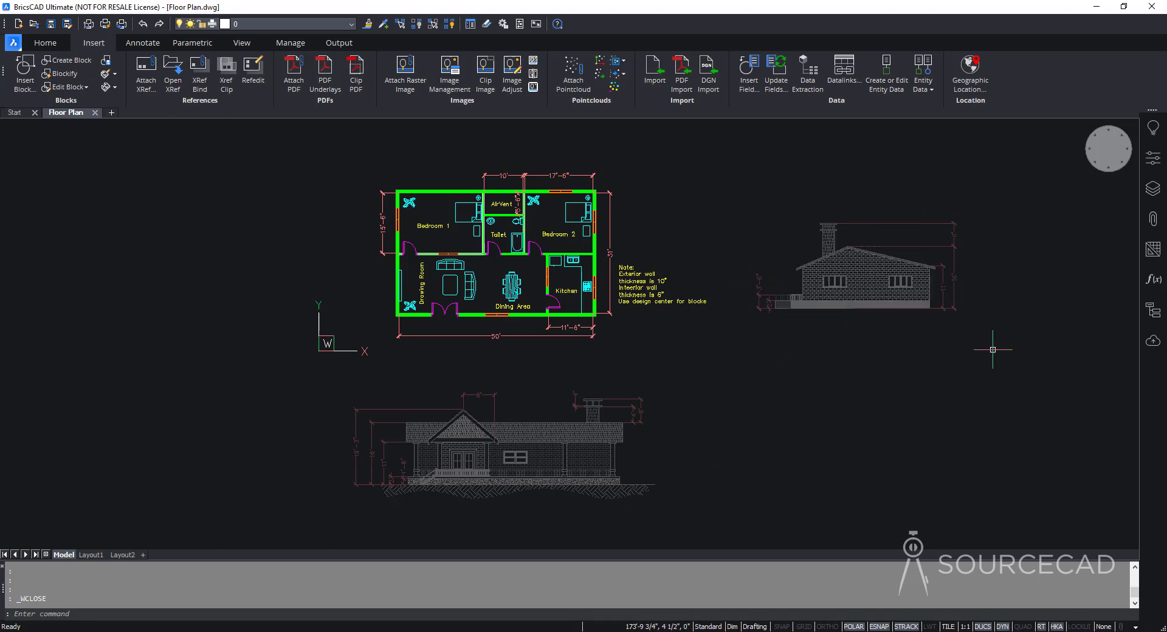
# - Undo the last update of the East elevation reference and reload East elevation from the list of attachments
pyautogui.moveTo(928, 369); pyautogui.dragTo(907, 378, button='middle')
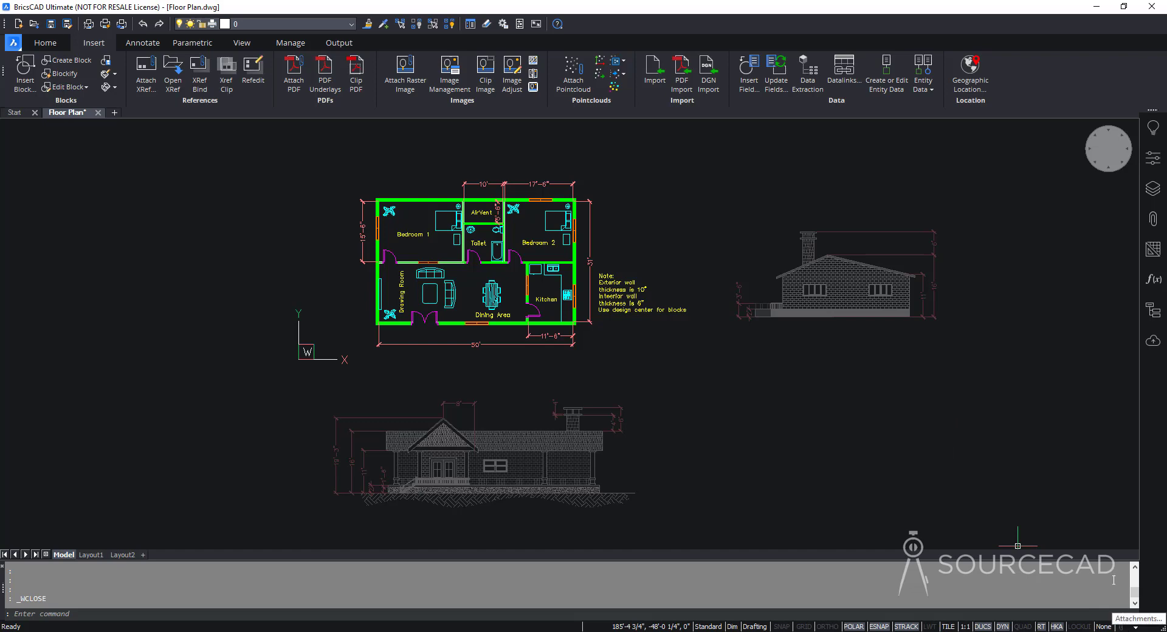
pyautogui.hotkey('ctrl', 'z')
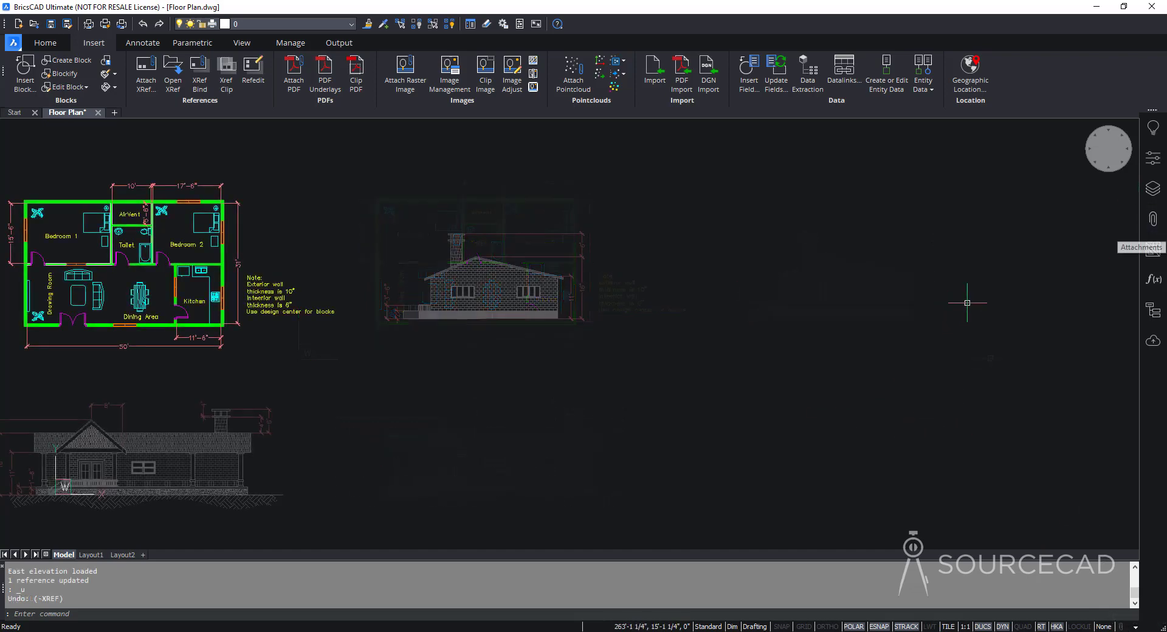
pyautogui.click(1153, 219)
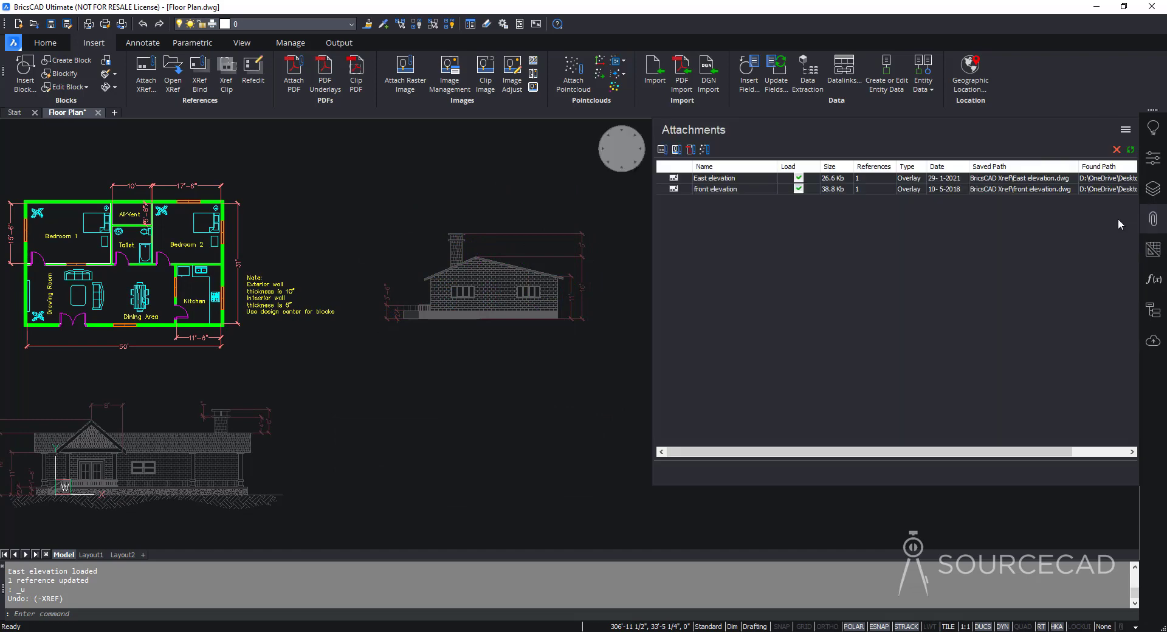
pyautogui.moveTo(395, 253); pyautogui.dragTo(425, 250, button='middle')
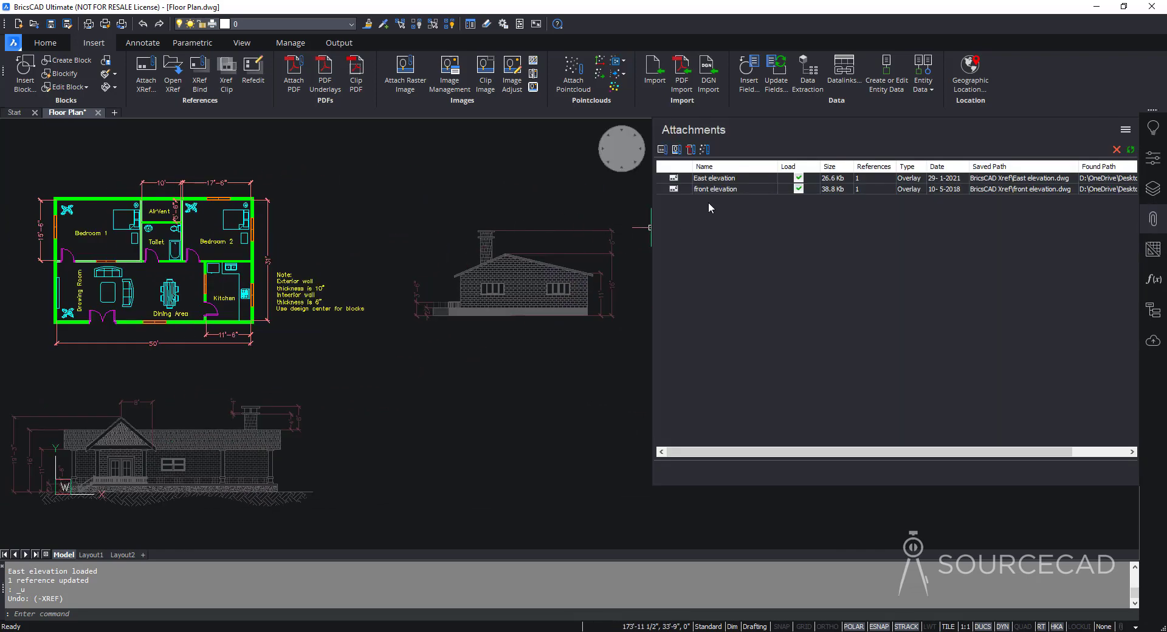
pyautogui.click(734, 180)
pyautogui.rightClick(733, 180)
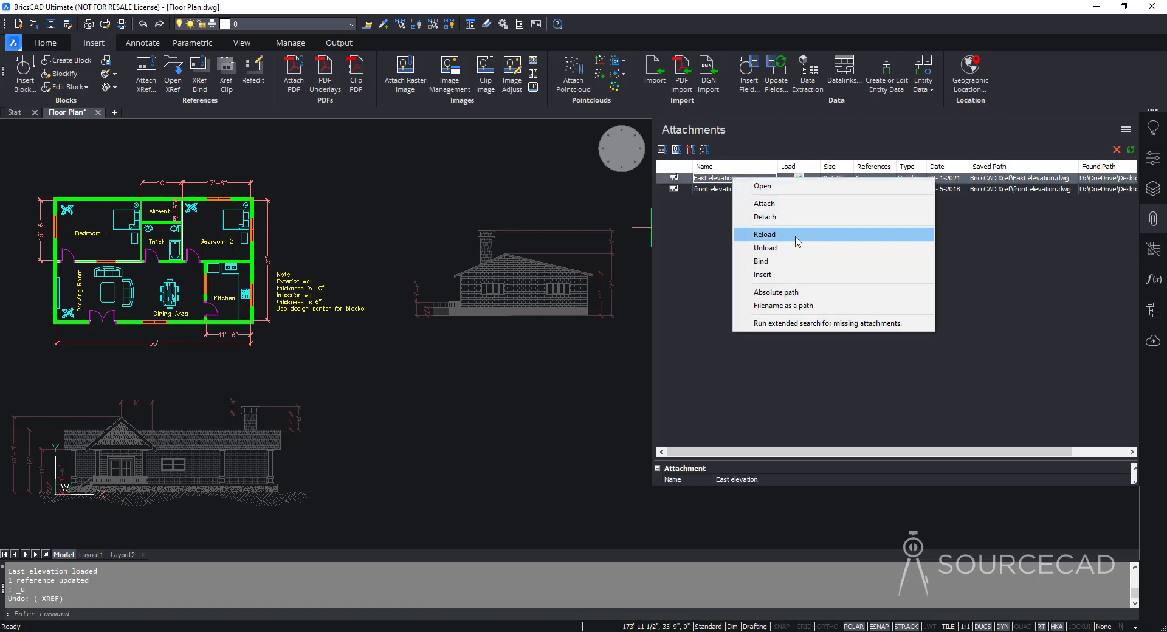
pyautogui.click(797, 242)
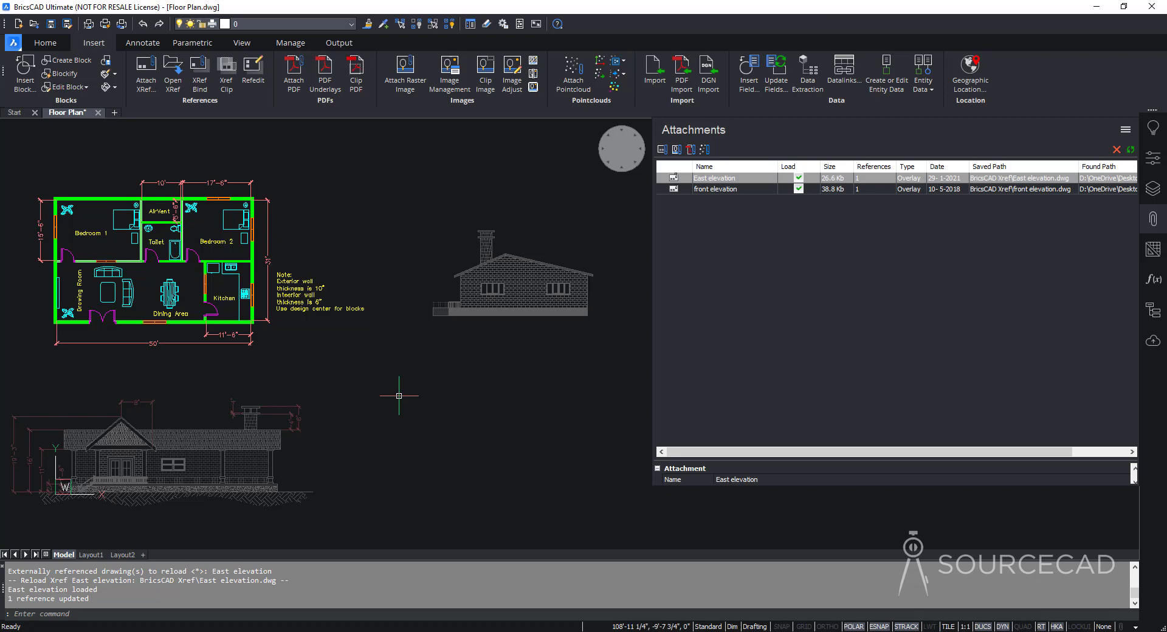
pyautogui.click(1152, 222)
# - Open the source drawing of the front elevation reference below the floor plan with the Open XRef command
pyautogui.moveTo(735, 422)
pyautogui.mouseDown(button='middle')
pyautogui.moveTo(607, 370)
pyautogui.moveTo(766, 320)
pyautogui.mouseUp(button='middle')
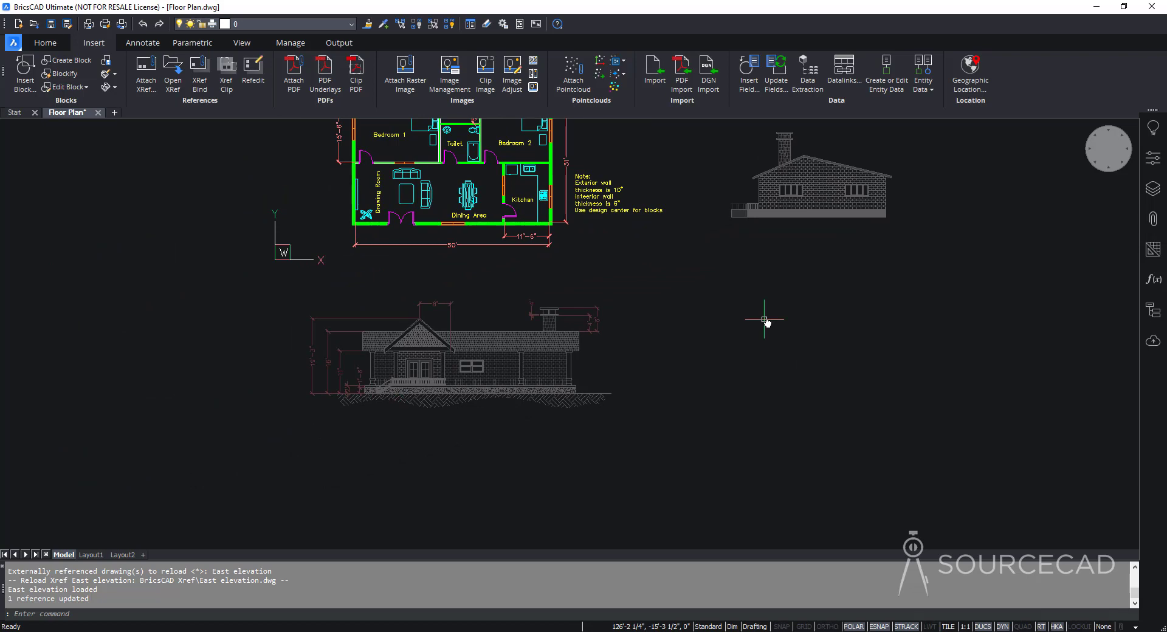
pyautogui.click(521, 341)
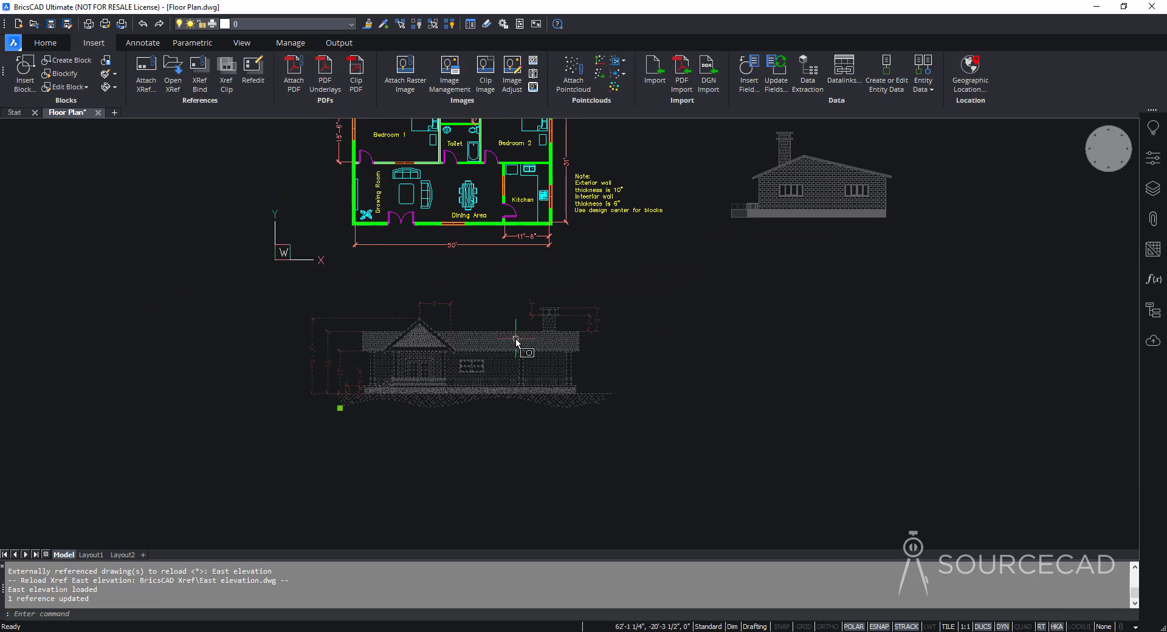
pyautogui.press('Escape')
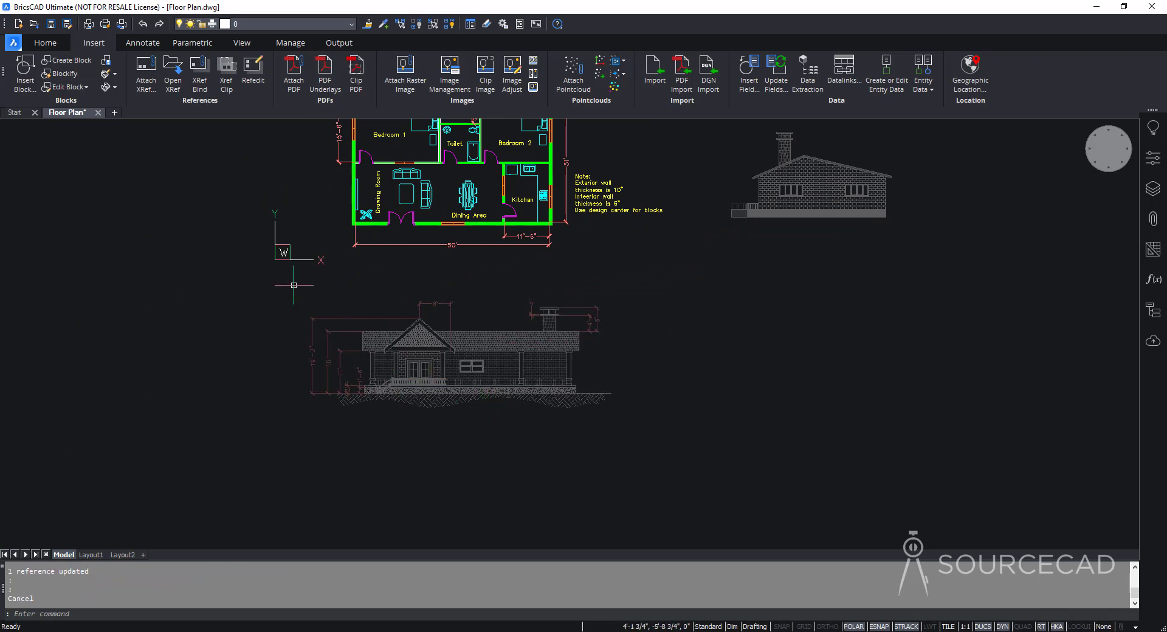
pyautogui.click(173, 78)
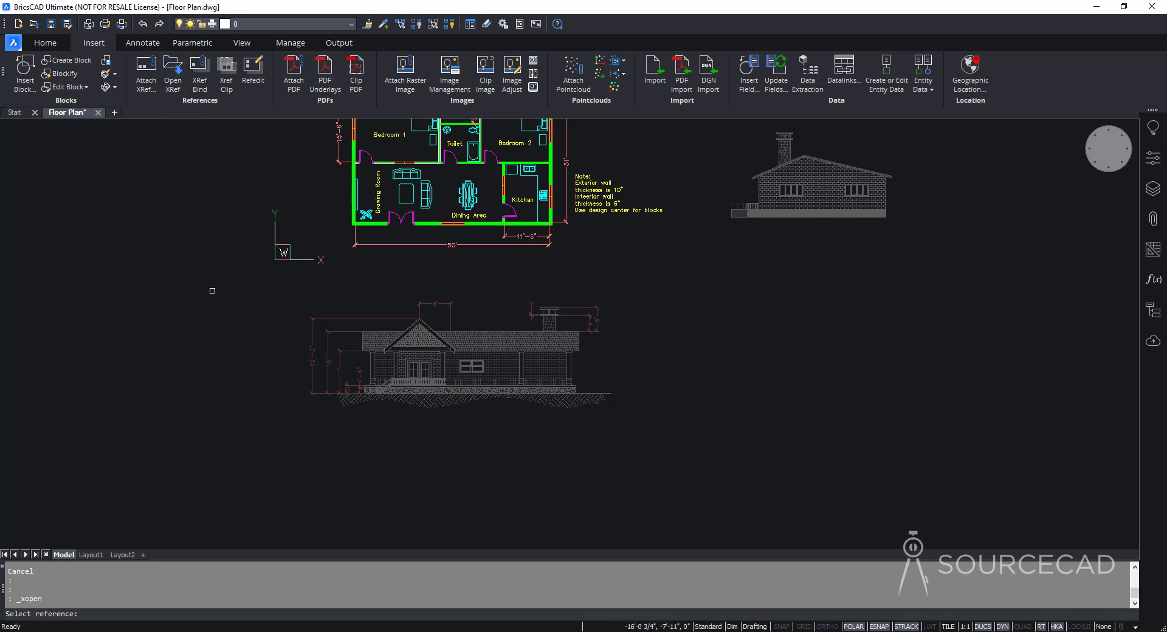
pyautogui.click(457, 348)
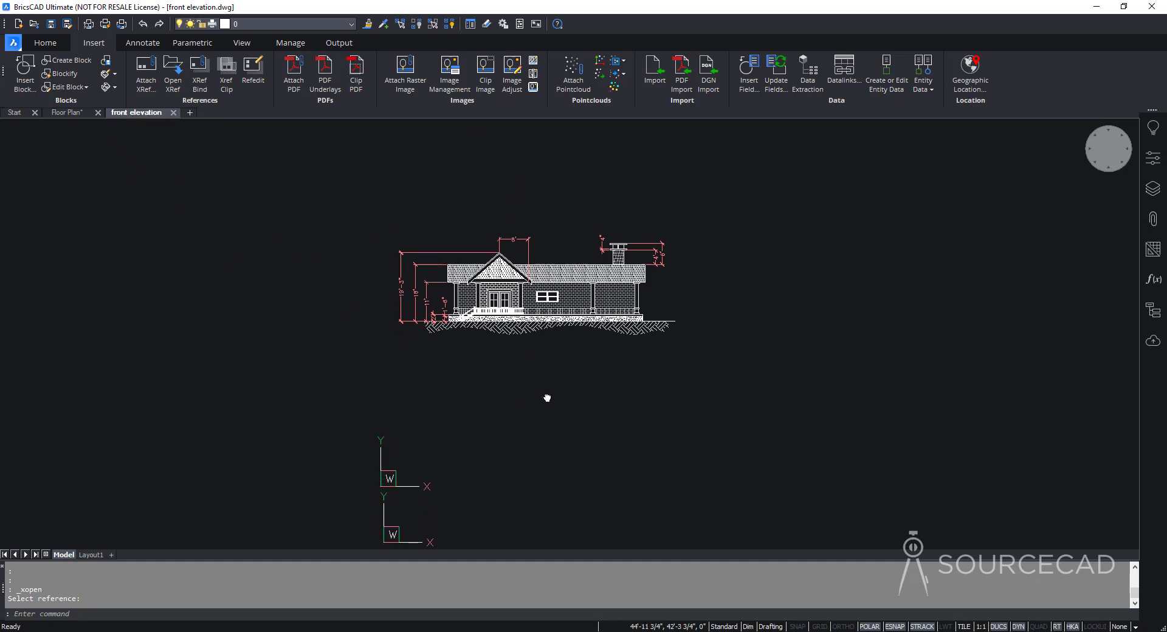
# - Erase all dimensions around the front elevation, and save and close that drawing
pyautogui.click(679, 269)
pyautogui.click(649, 231)
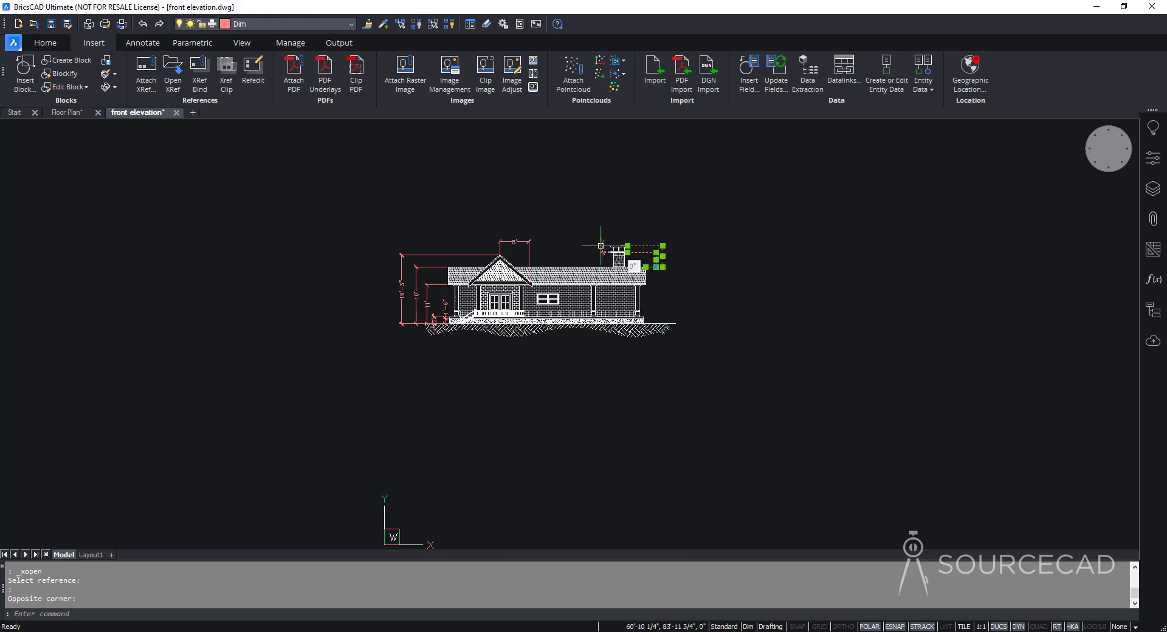
pyautogui.click(507, 243)
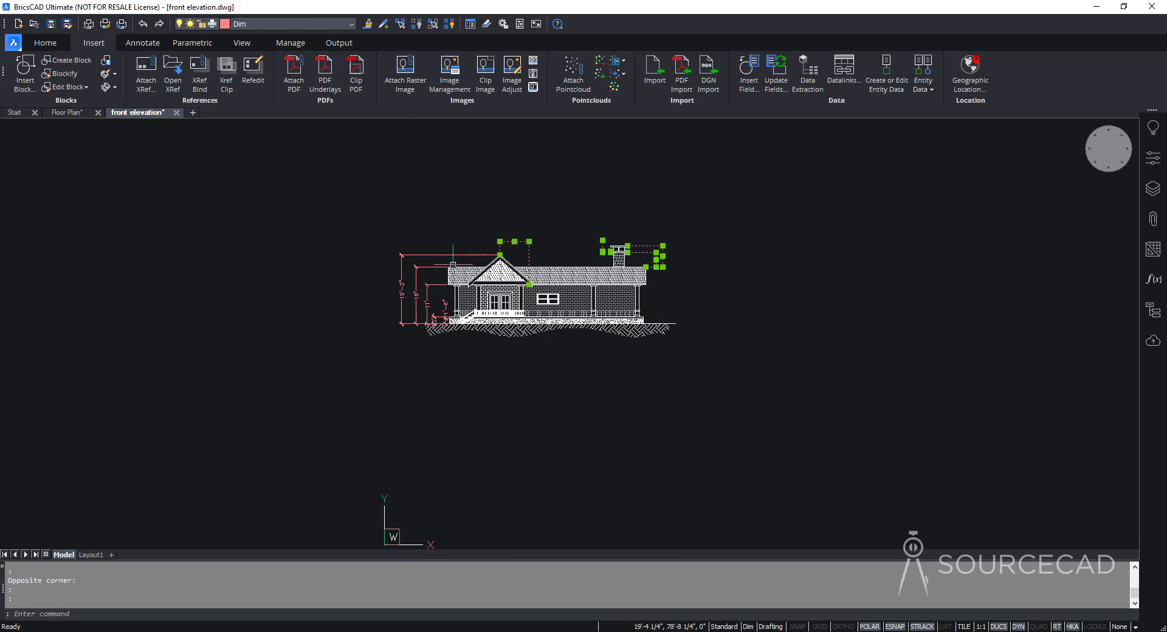
pyautogui.click(429, 305)
pyautogui.click(448, 303)
pyautogui.click(342, 263)
pyautogui.press('Delete')
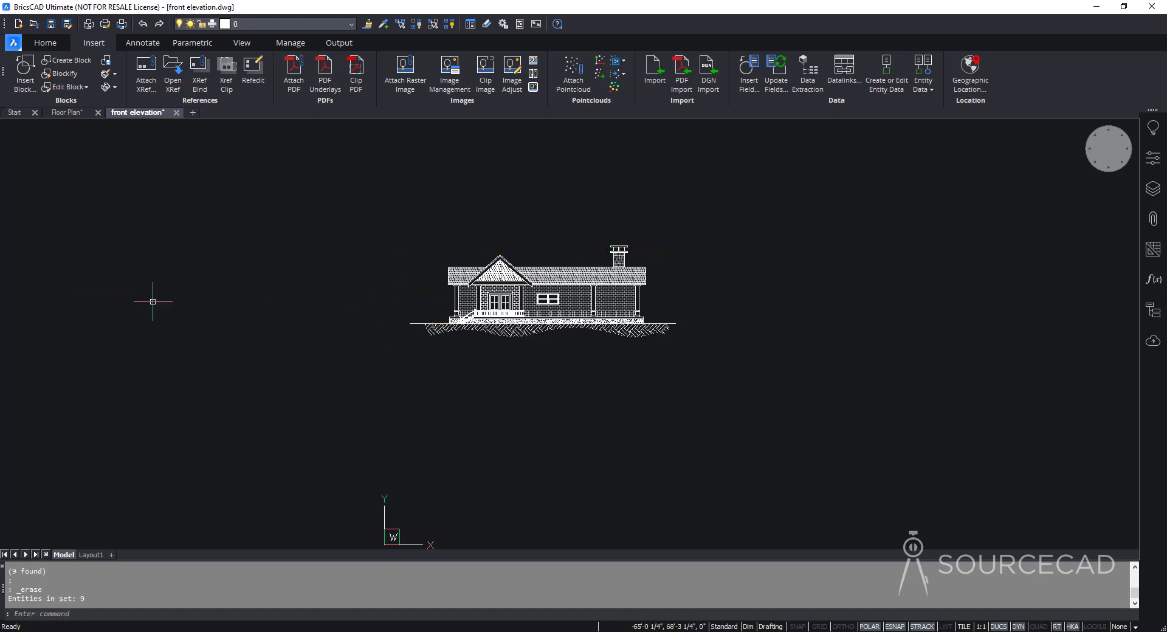
pyautogui.click(51, 24)
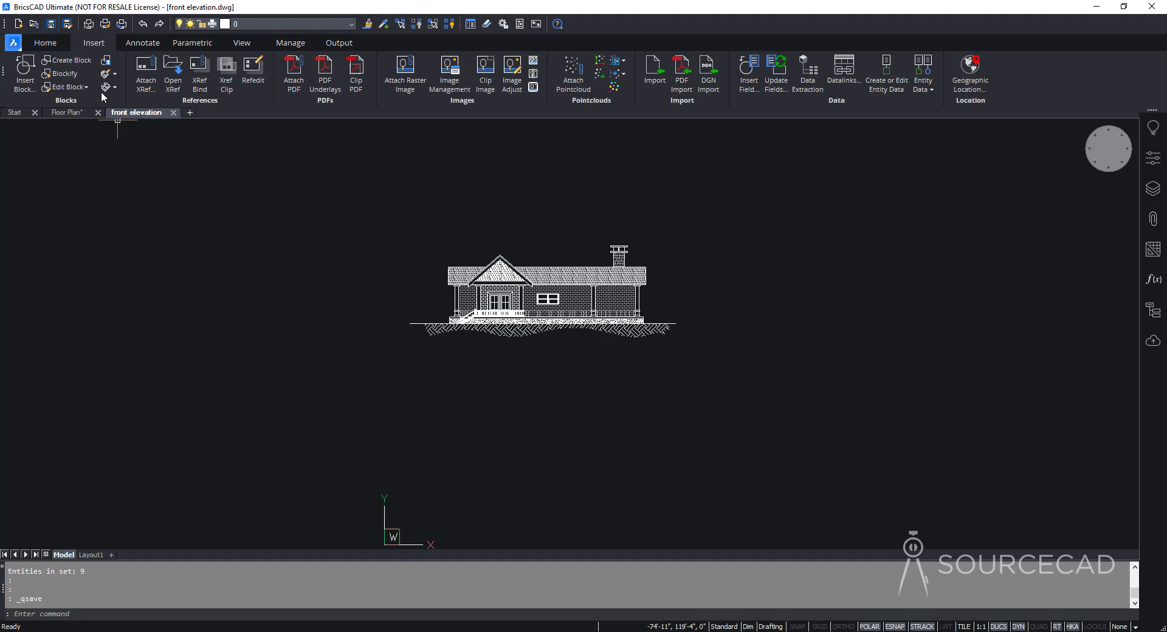
pyautogui.click(173, 113)
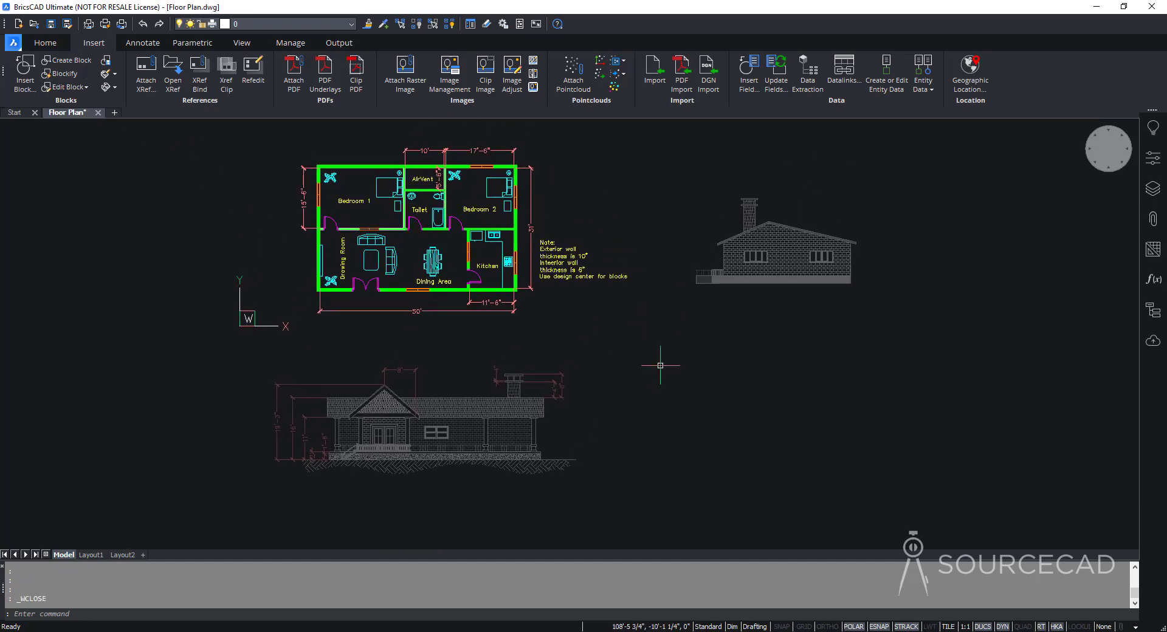
# - Reload the front elevation and East elevation references from the list of attachments
pyautogui.click(1153, 219)
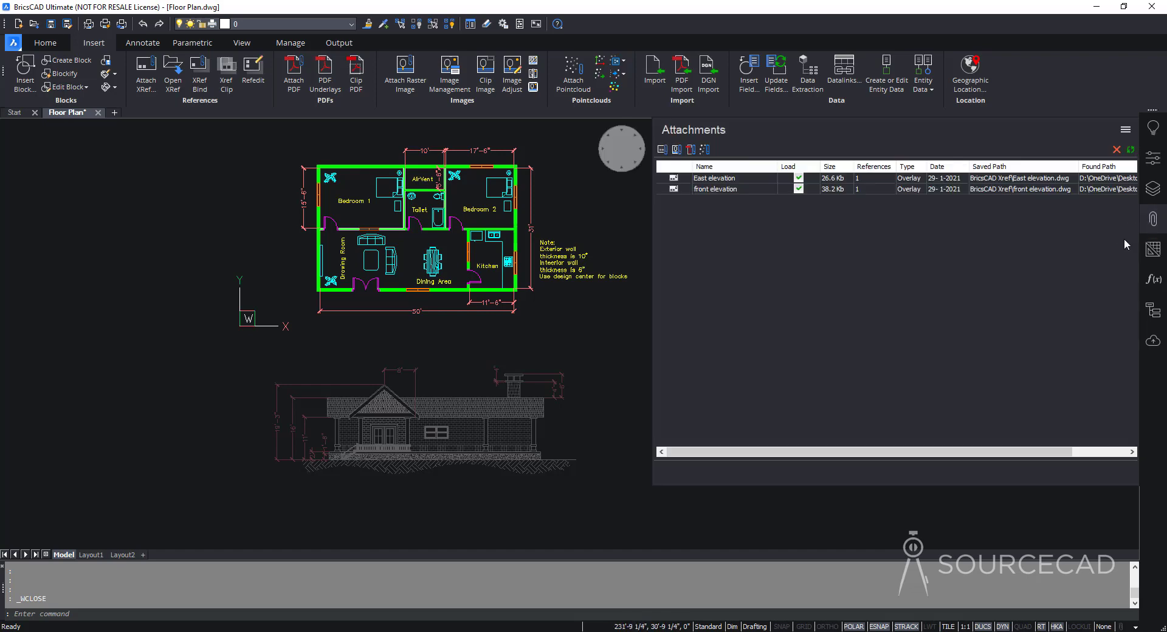
pyautogui.click(727, 189)
pyautogui.rightClick(726, 189)
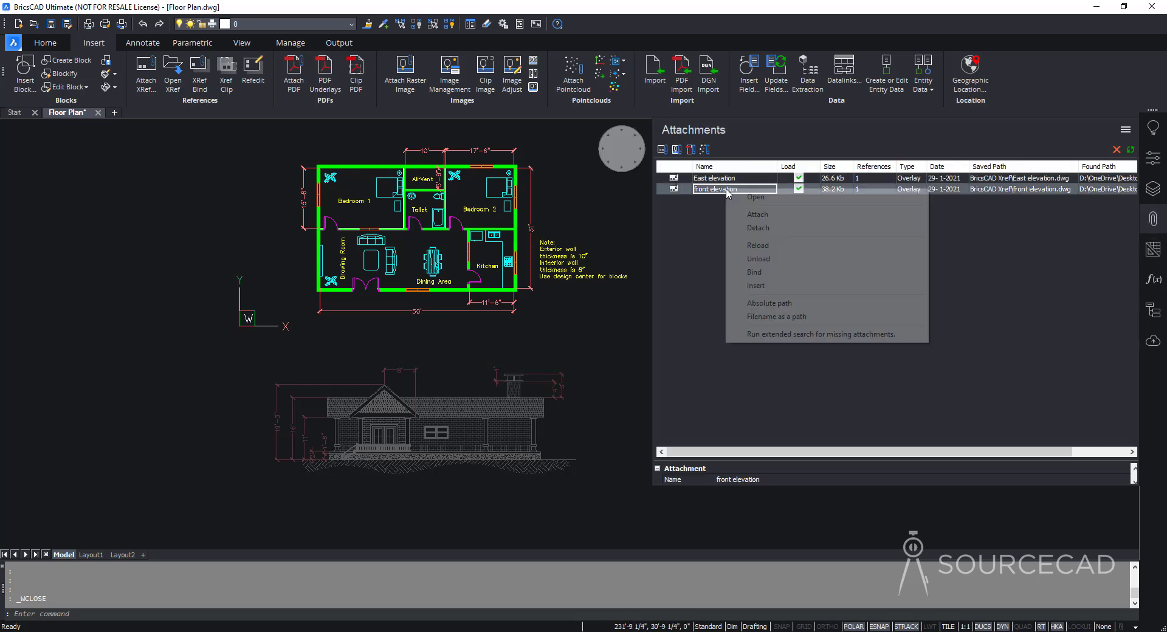
pyautogui.click(760, 246)
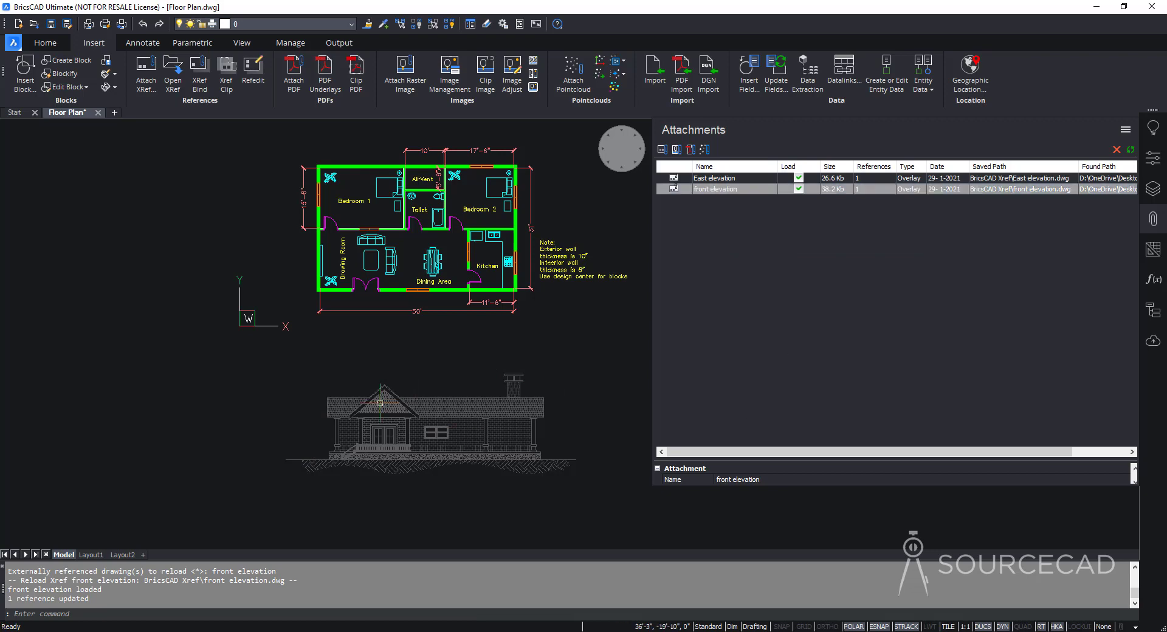
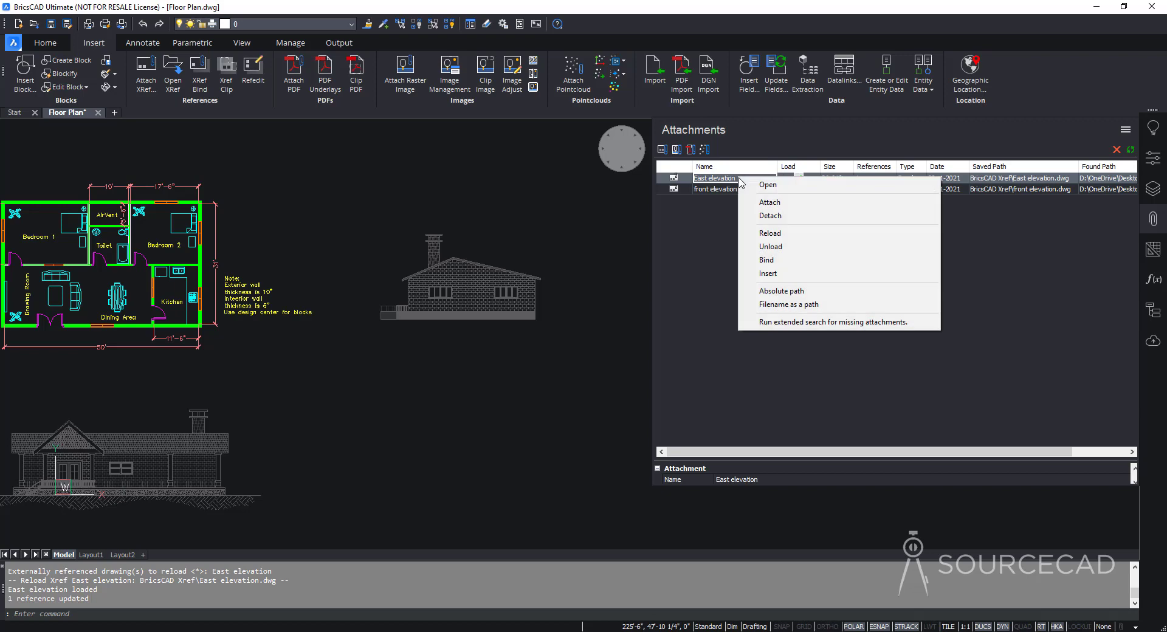
pyautogui.click(770, 233)
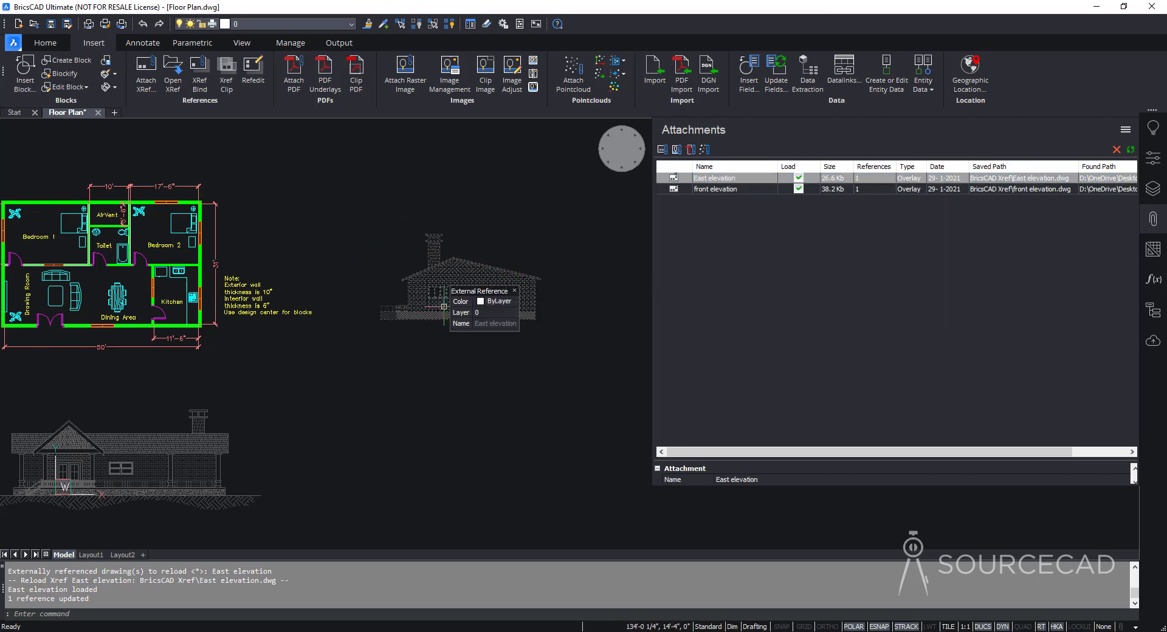
pyautogui.rightClick(730, 180)
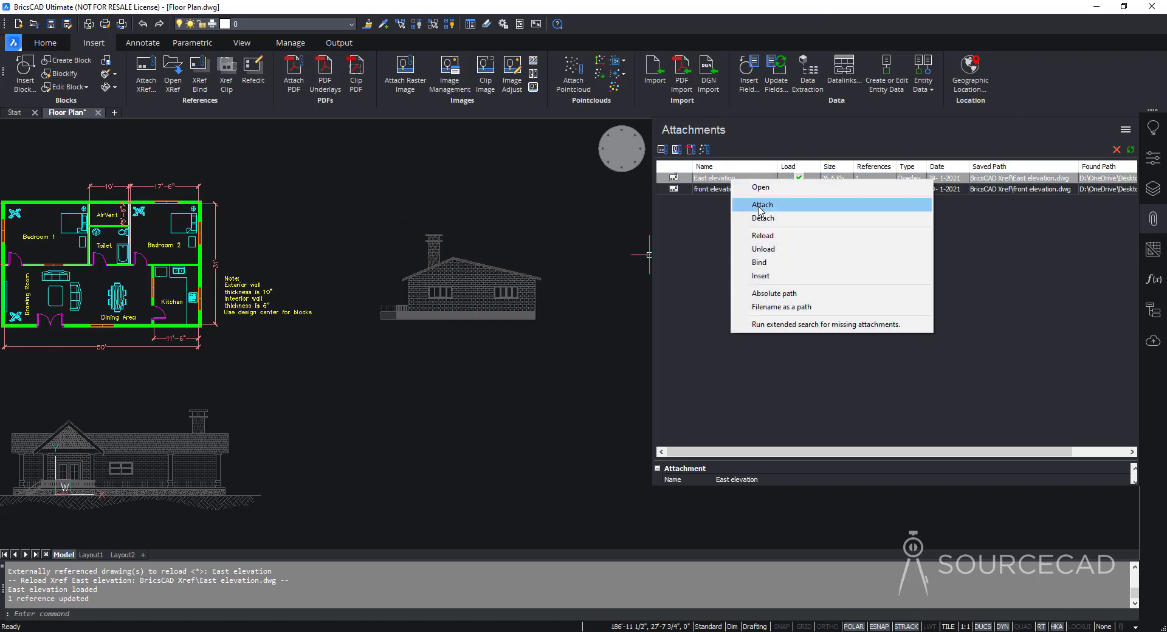
pyautogui.click(758, 206)
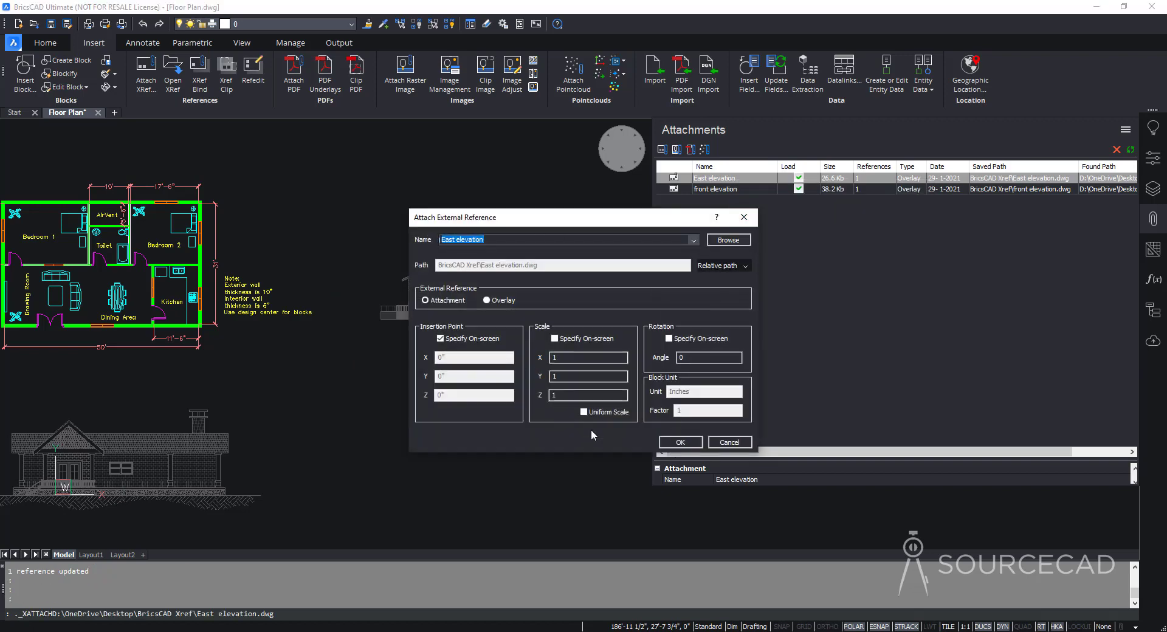
pyautogui.click(680, 442)
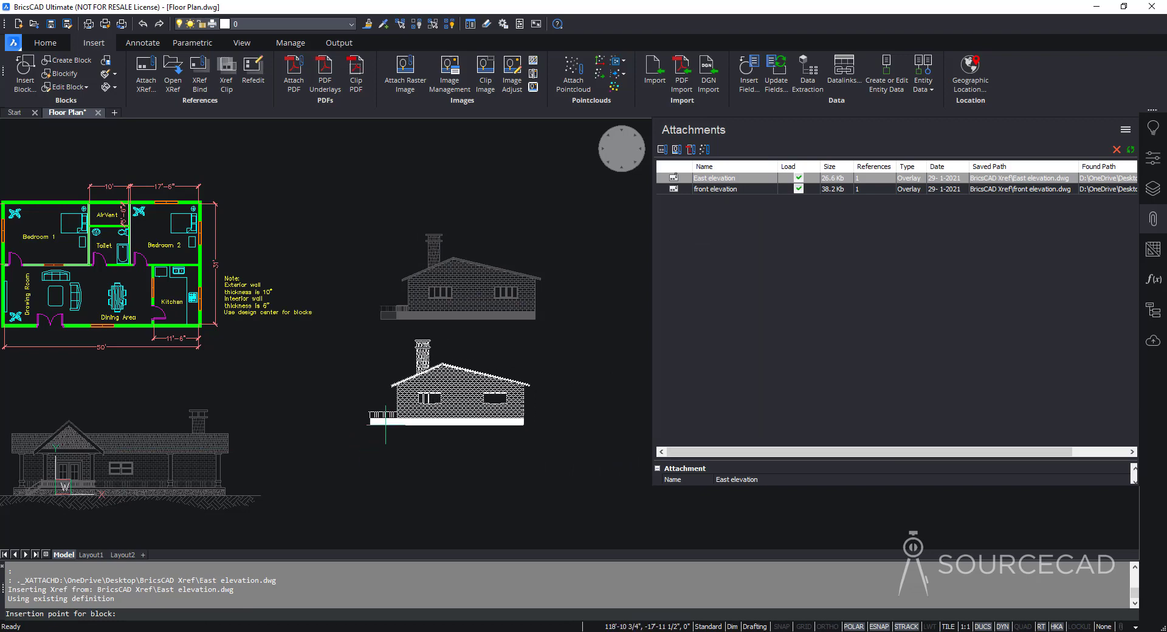
pyautogui.press('Escape')
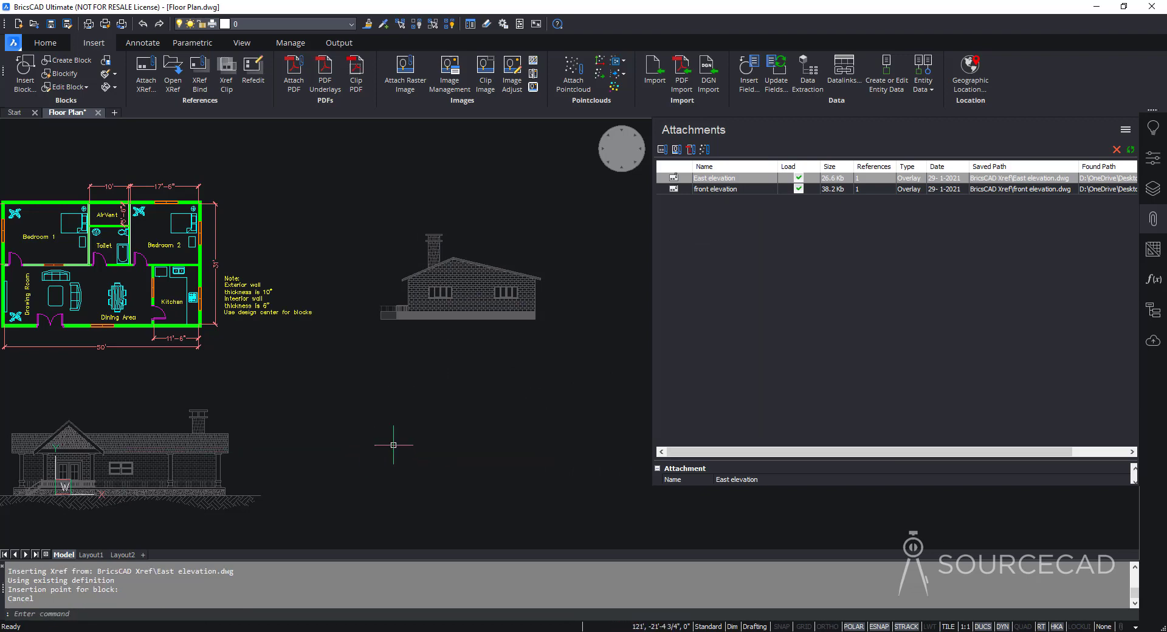
# - Detach the East elevation reference from the floor plan drawing, and undo the detachment
pyautogui.rightClick(717, 182)
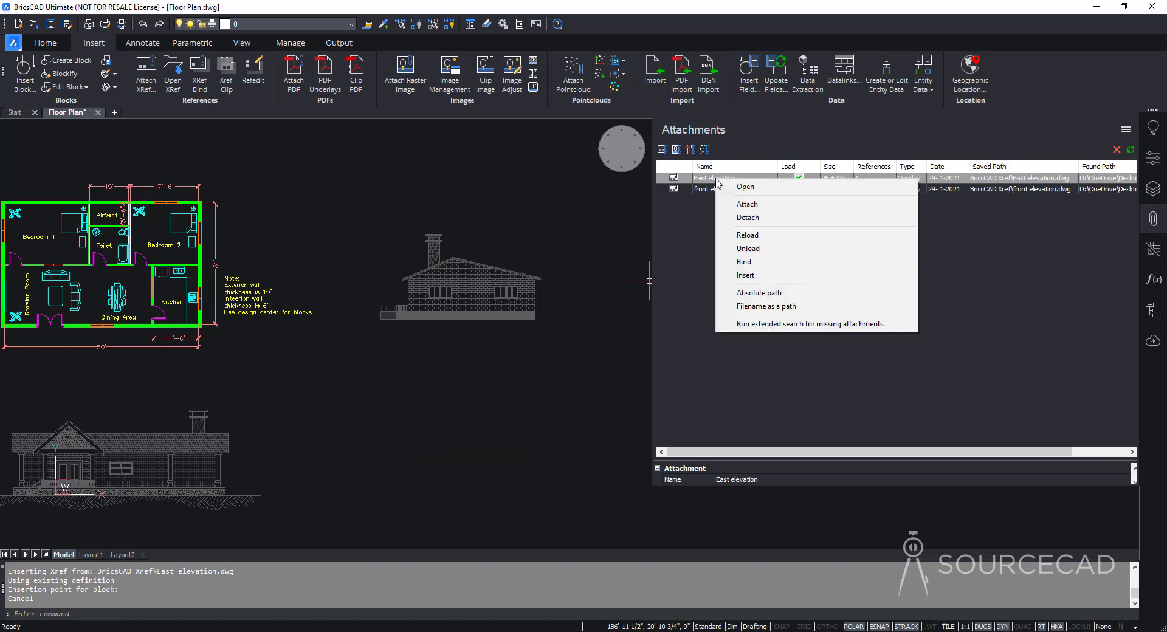
pyautogui.click(784, 223)
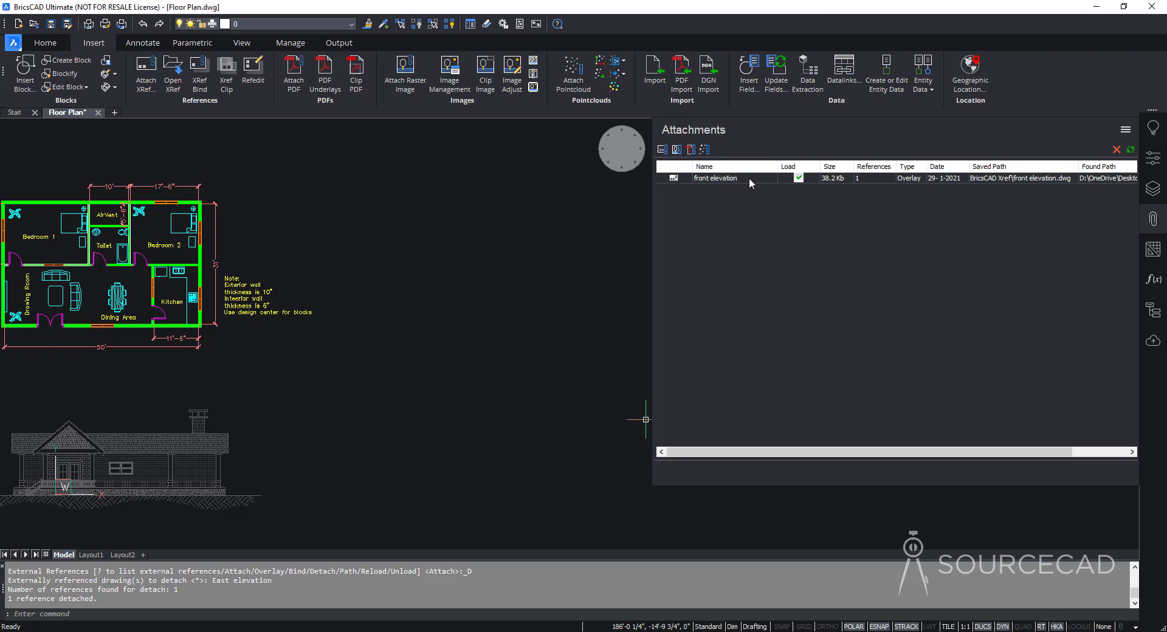
pyautogui.hotkey('ctrl', 'z')
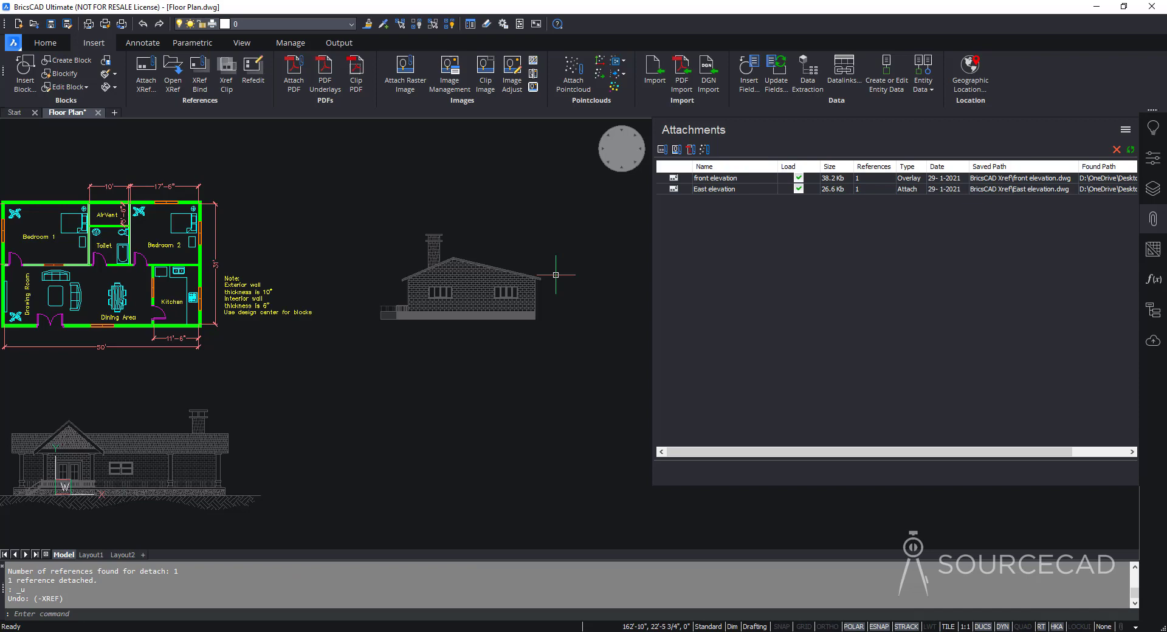
# - Switch the saved path of the front elevation reference to absolute, and return it to the relative path BricsCAD Xref\front elevation.dwg
pyautogui.rightClick(742, 179)
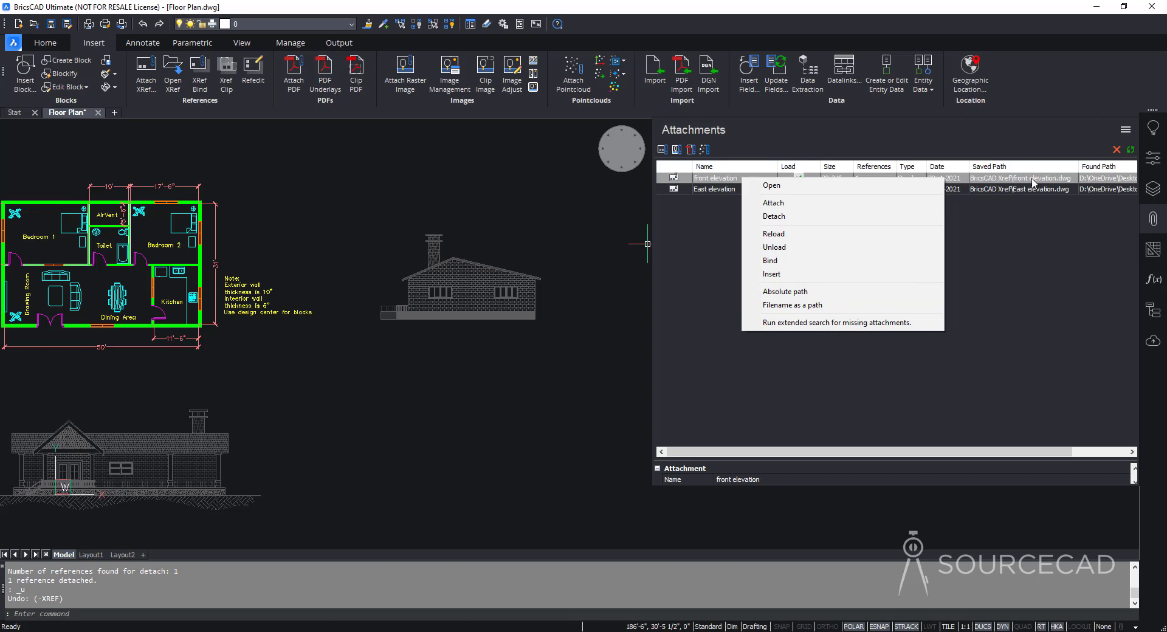
pyautogui.click(800, 293)
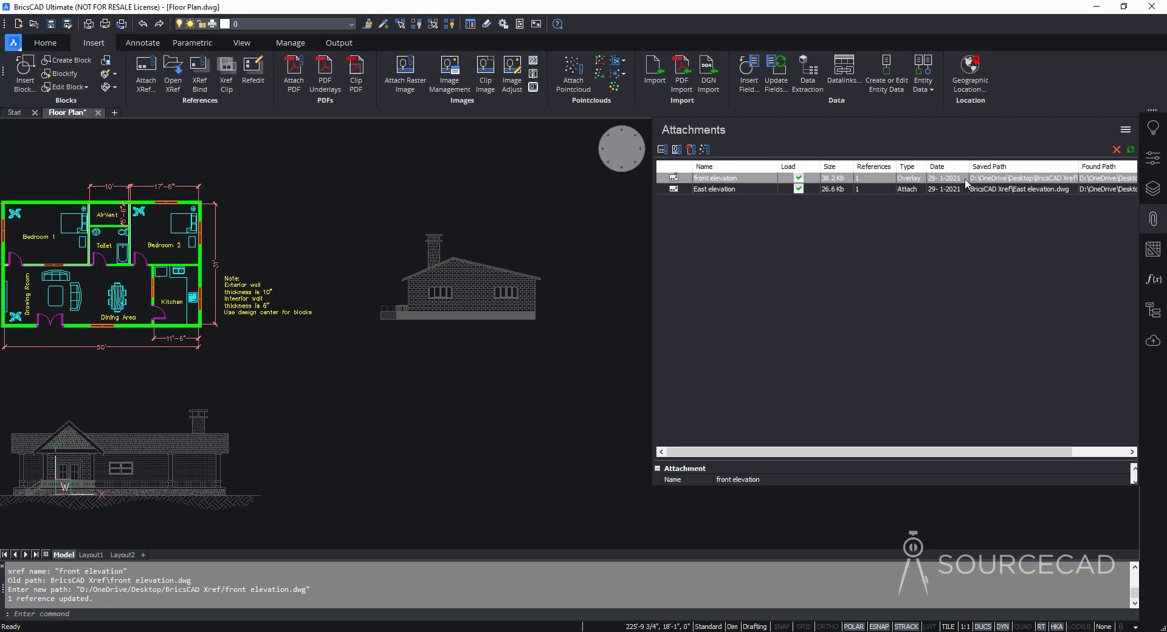
pyautogui.rightClick(747, 175)
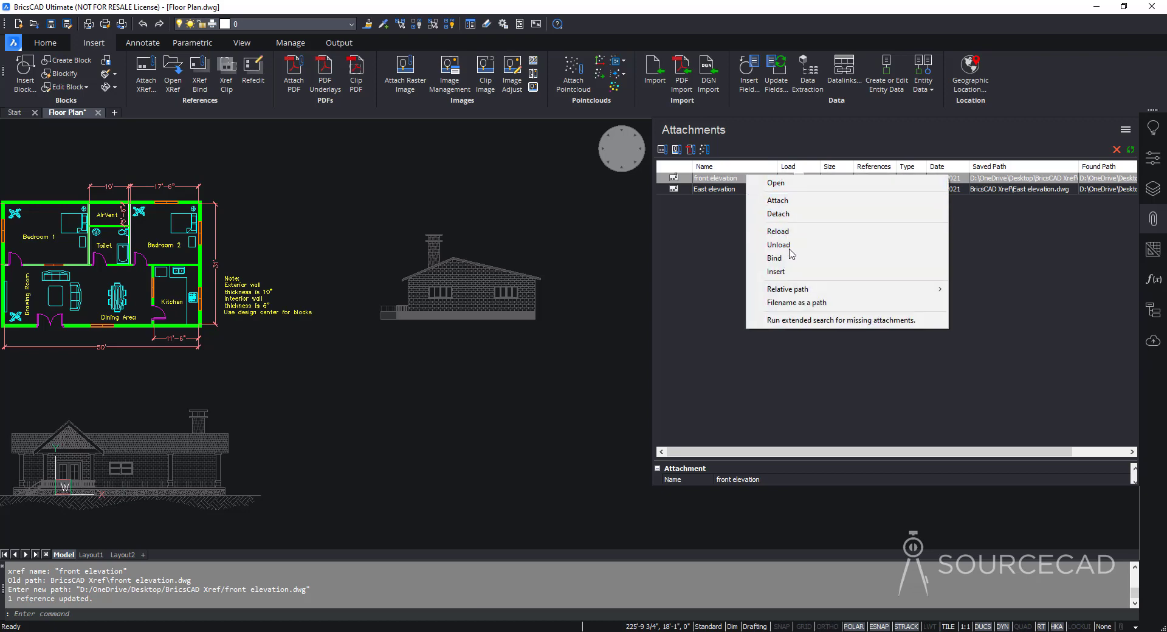
pyautogui.moveTo(804, 296)
pyautogui.click(1002, 294)
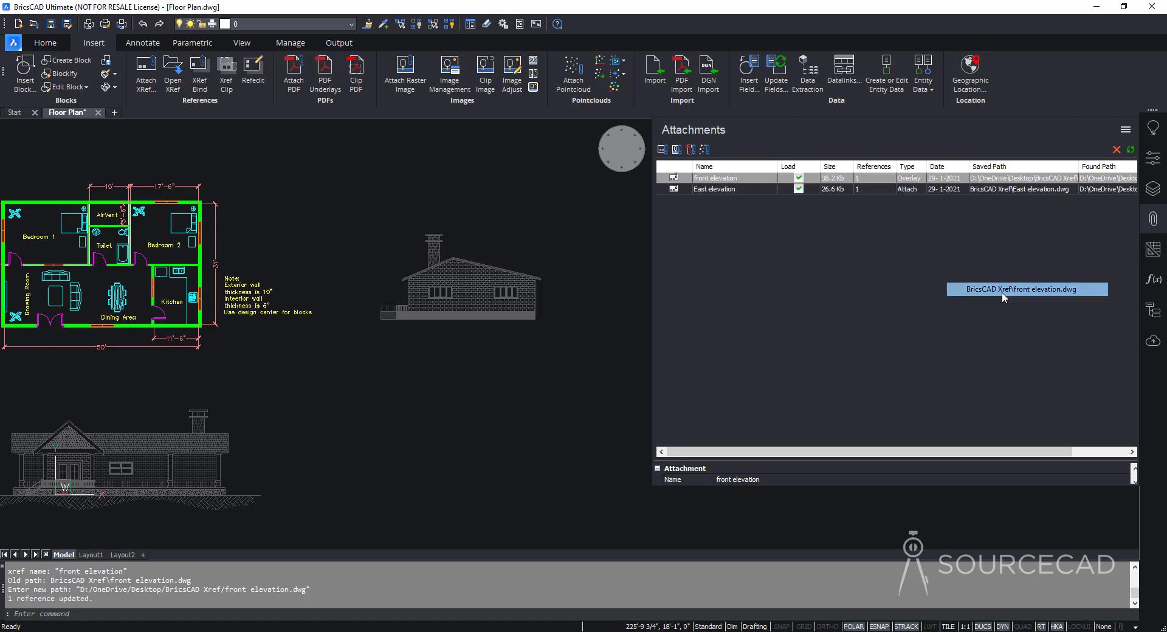
# - Bind the East elevation reference to the floor plan drawing from the list of attachments
pyautogui.click(717, 189)
pyautogui.moveTo(308, 385); pyautogui.dragTo(504, 275, button='middle')
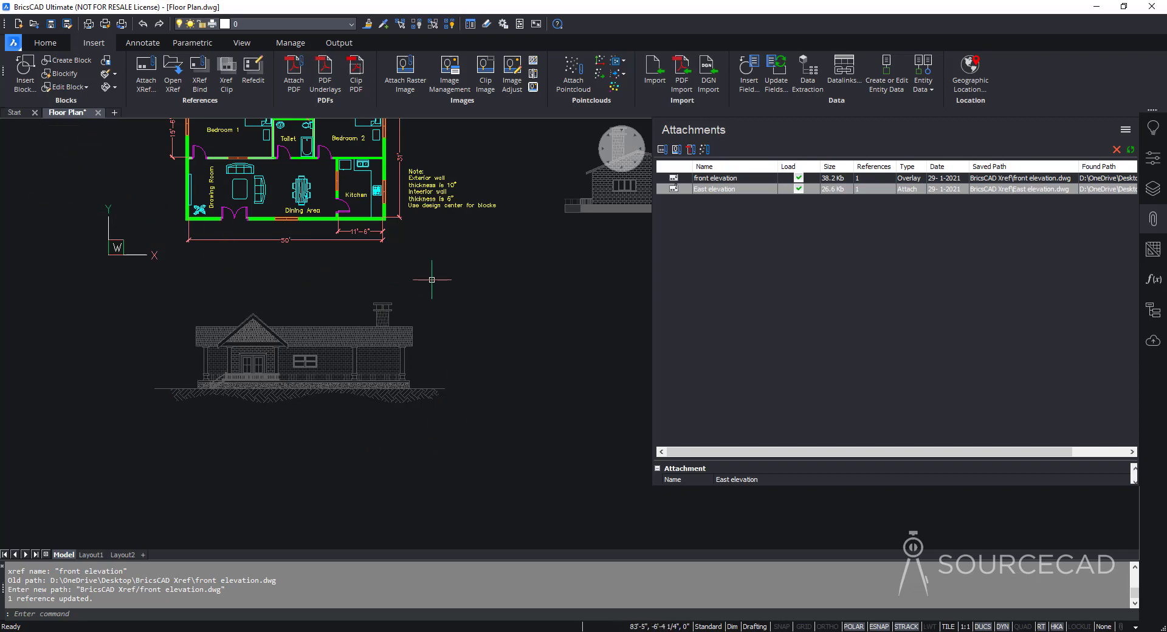
pyautogui.rightClick(717, 189)
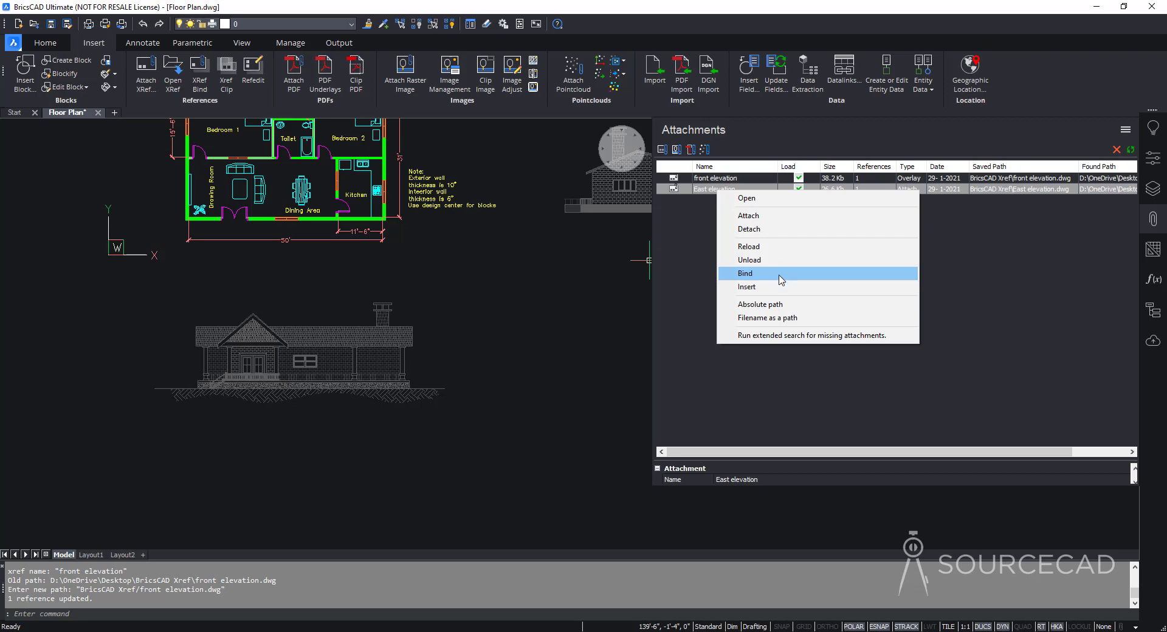
pyautogui.click(779, 276)
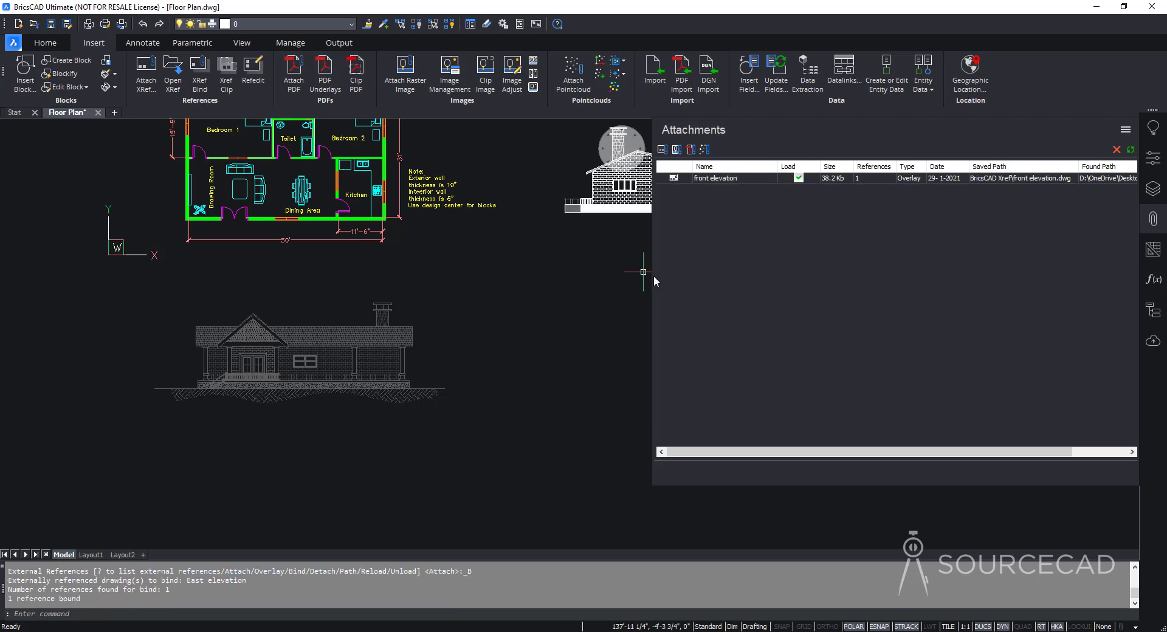
# - Convert the front elevation reference into a block of the floor plan drawing with the Insert option of its attachment
pyautogui.moveTo(585, 259); pyautogui.dragTo(448, 326, button='middle')
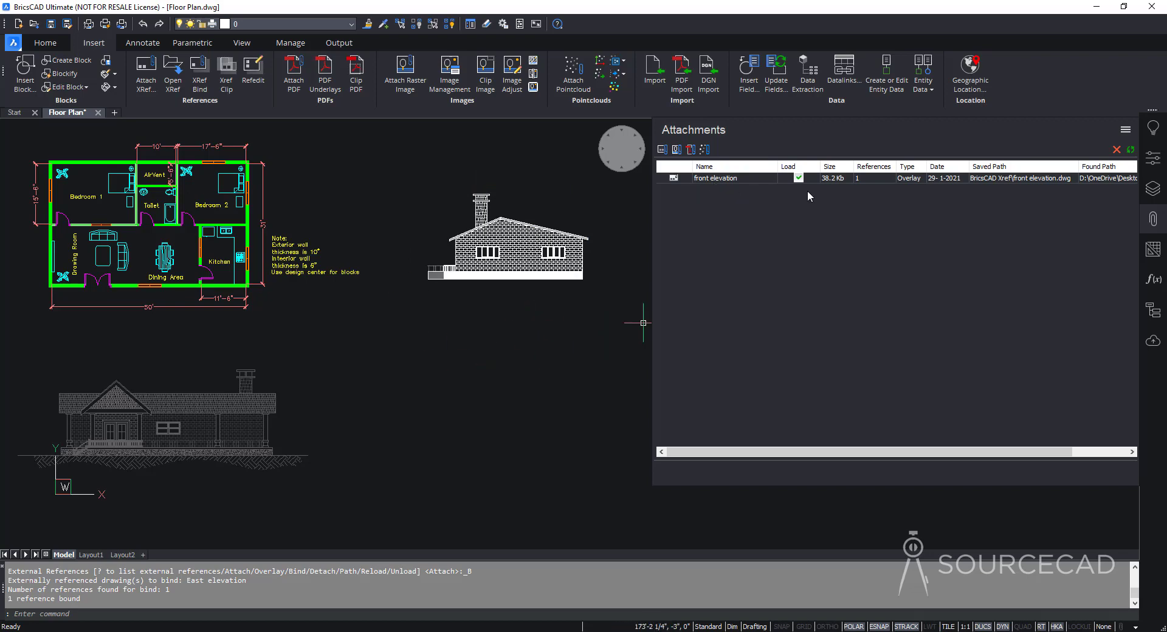
pyautogui.rightClick(755, 177)
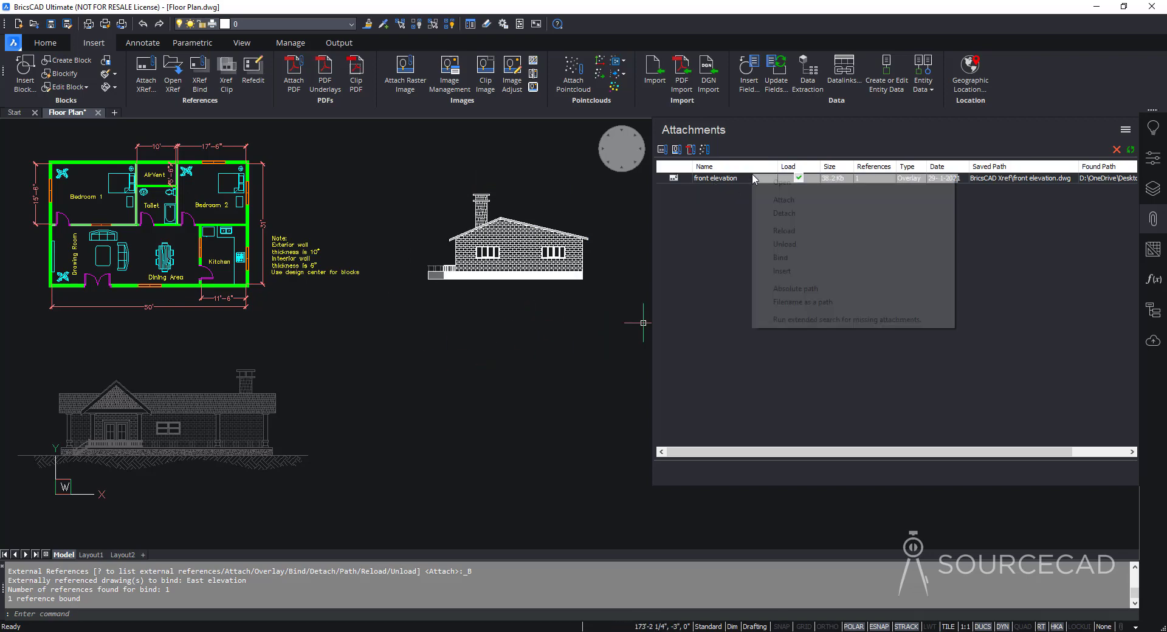
pyautogui.click(810, 277)
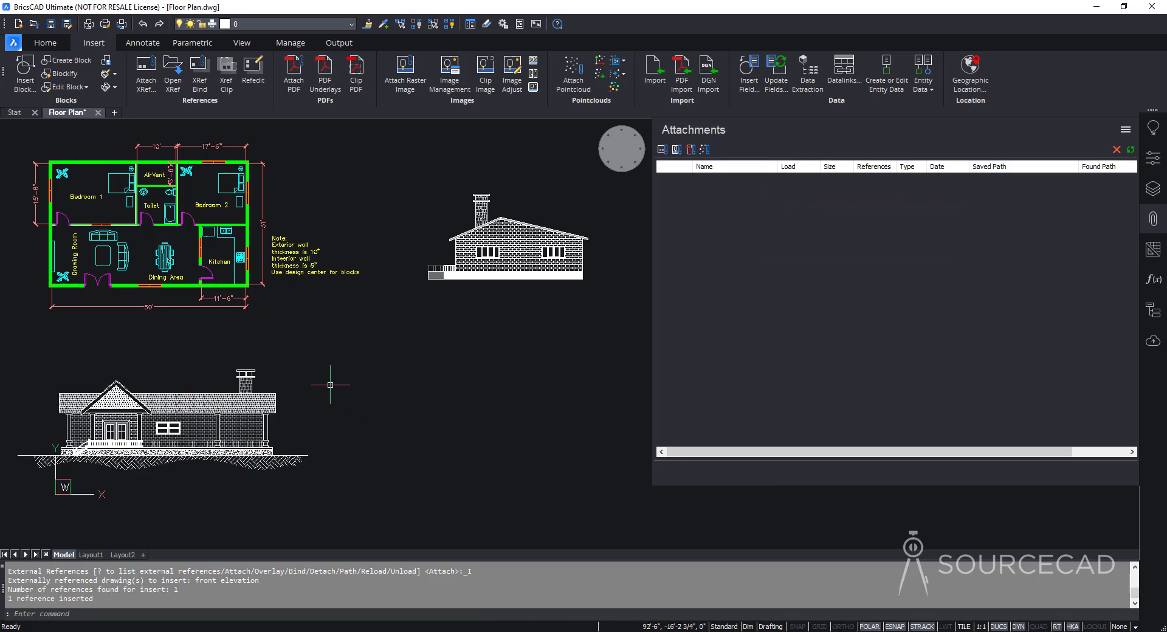
# - Select the front elevation and the East elevation in turn to check their object types, and hide the list of attachments
pyautogui.click(246, 380)
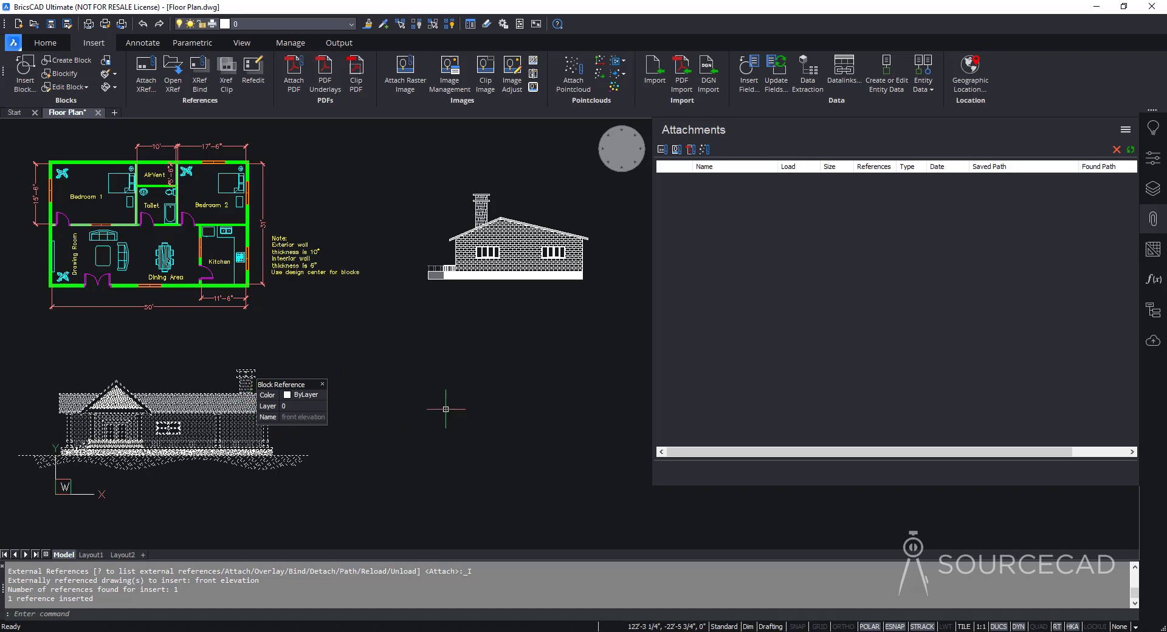
pyautogui.press('Escape')
pyautogui.moveTo(326, 417)
pyautogui.mouseDown(button='middle')
pyautogui.moveTo(334, 346)
pyautogui.moveTo(425, 355)
pyautogui.moveTo(515, 306)
pyautogui.mouseUp(button='middle')
pyautogui.moveTo(541, 369); pyautogui.dragTo(490, 383, button='middle')
pyautogui.click(548, 286)
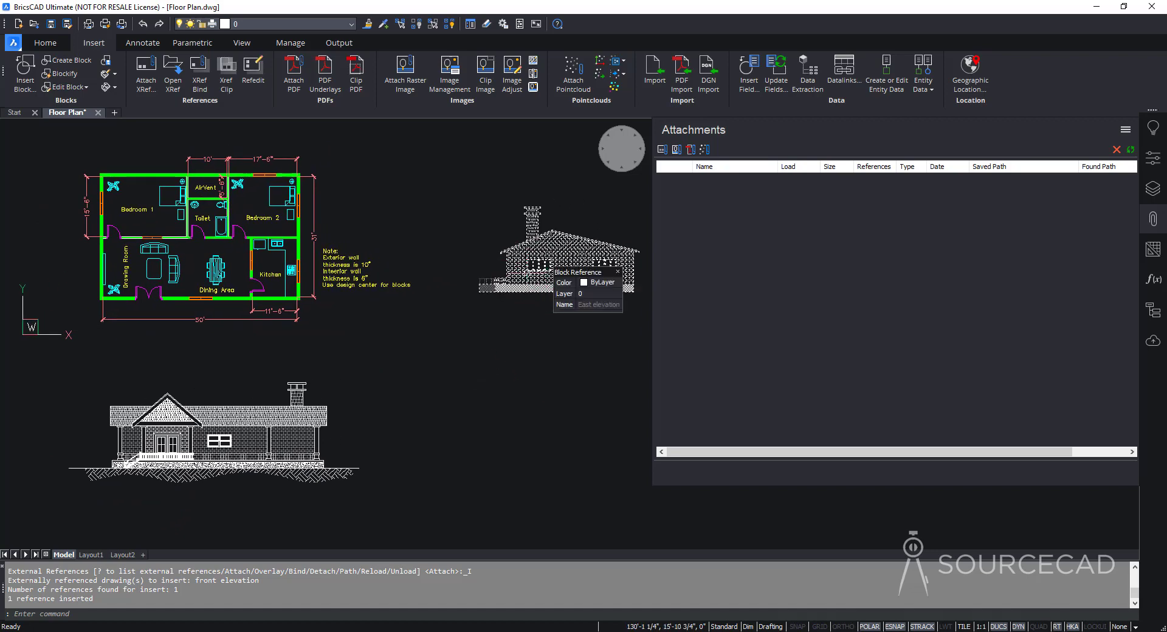
pyautogui.press('Escape')
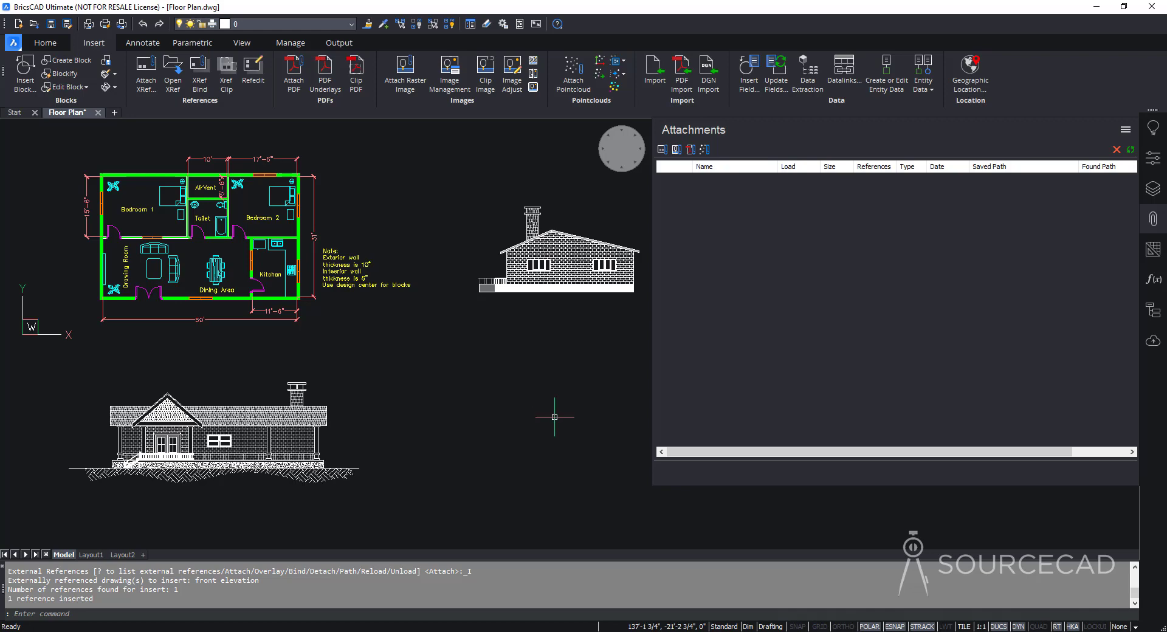
pyautogui.click(1153, 219)
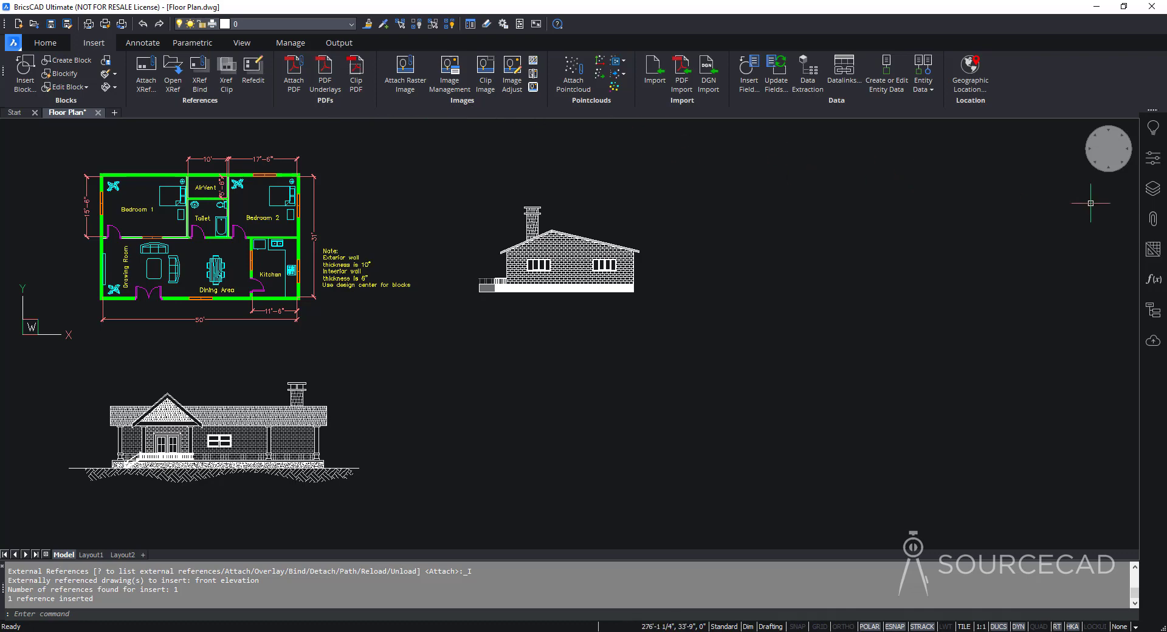
# - Attach page 1 of the PDF floor plan-Model from BricsCAD Xref\Other Xref as an underlay at scale 1, inserted right of the front elevation
pyautogui.click(1153, 220)
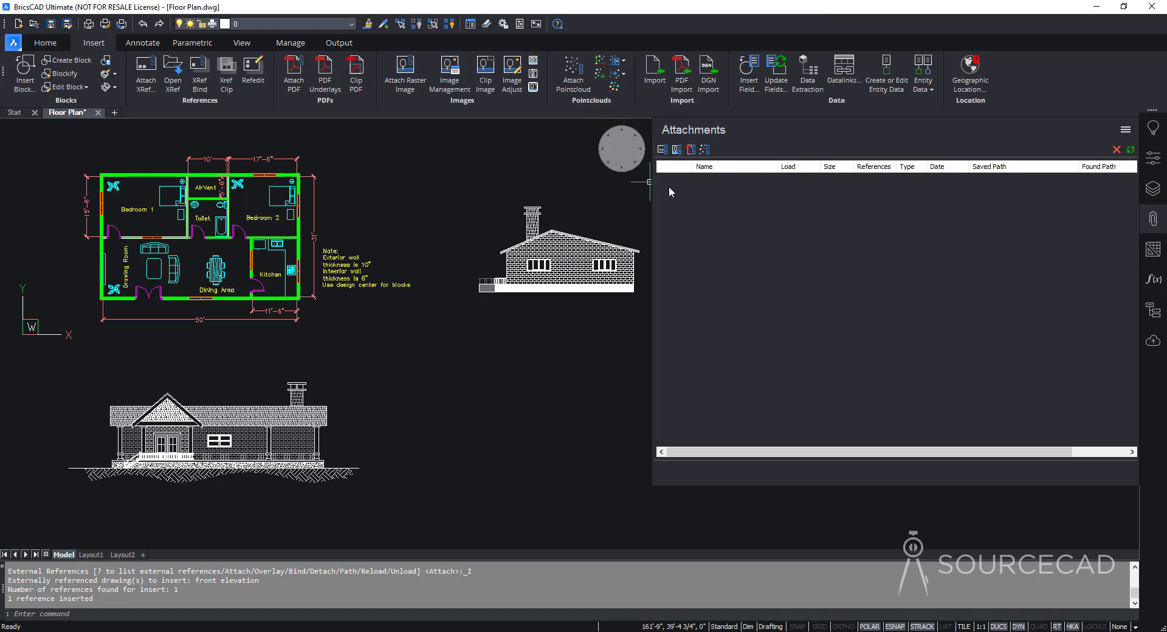
pyautogui.click(691, 150)
pyautogui.click(691, 150)
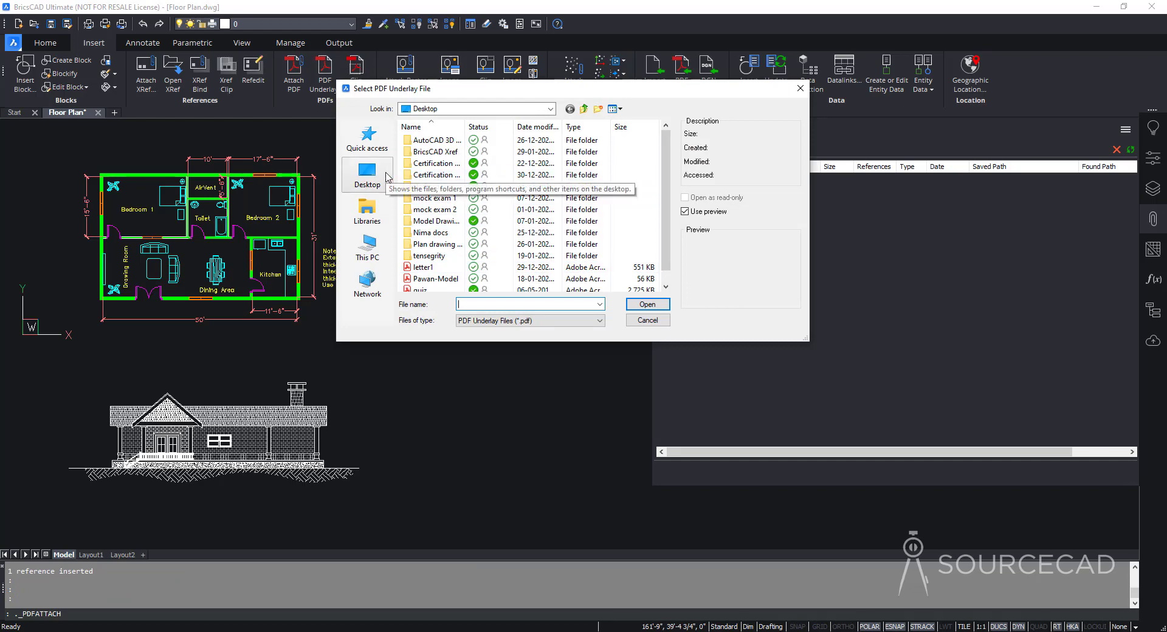
pyautogui.doubleClick(435, 151)
pyautogui.doubleClick(435, 140)
pyautogui.click(441, 143)
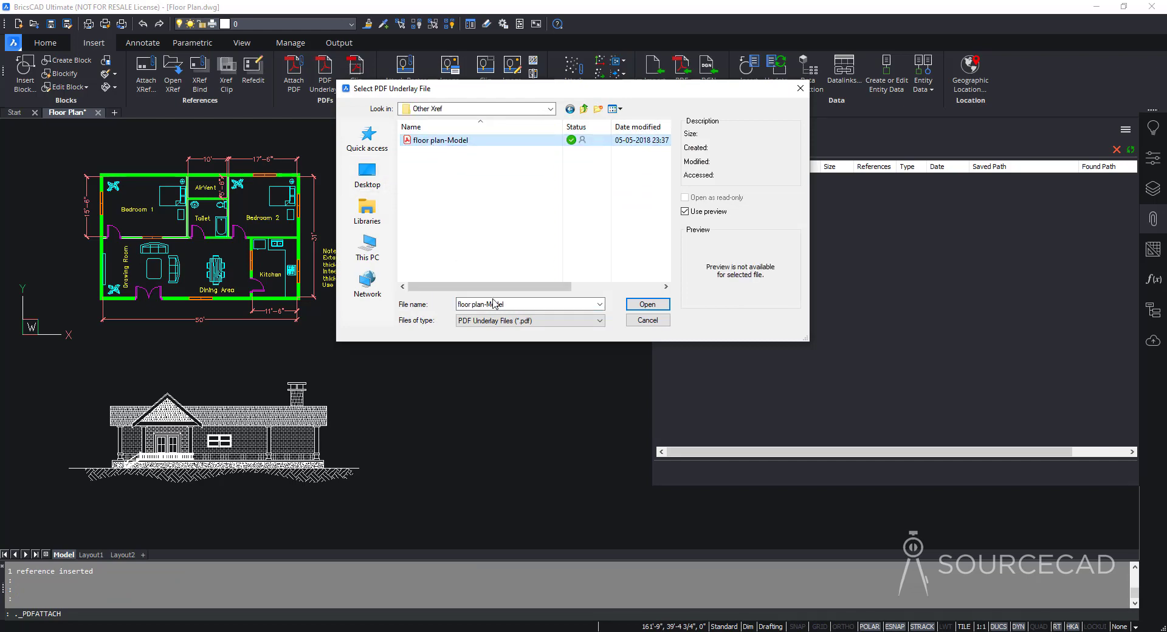
pyautogui.click(646, 303)
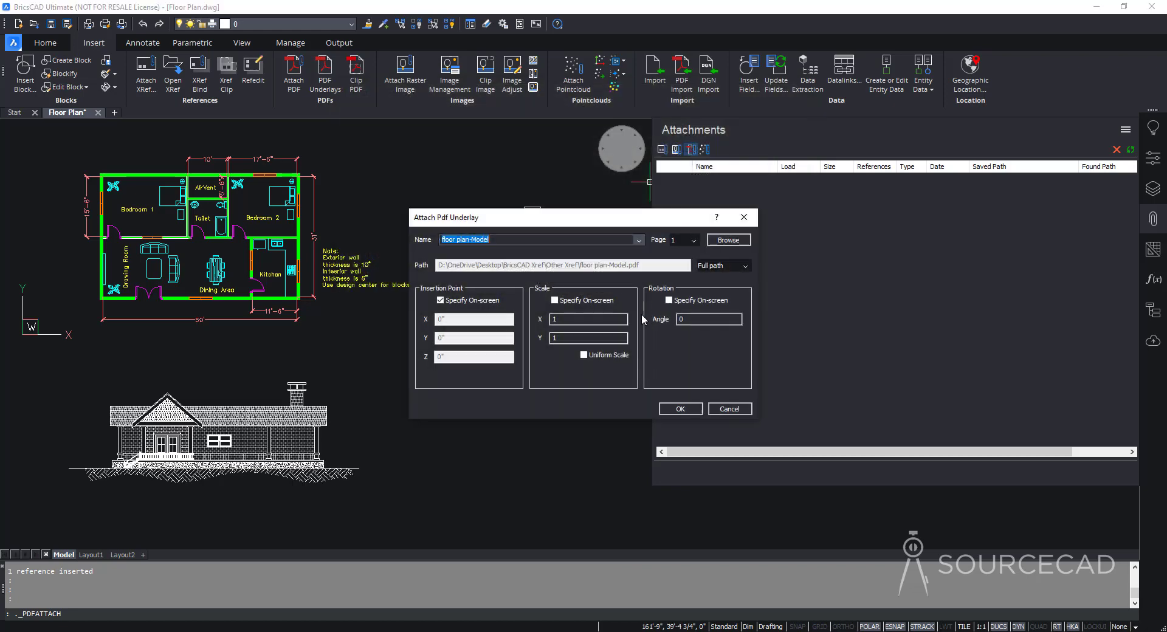
pyautogui.click(680, 409)
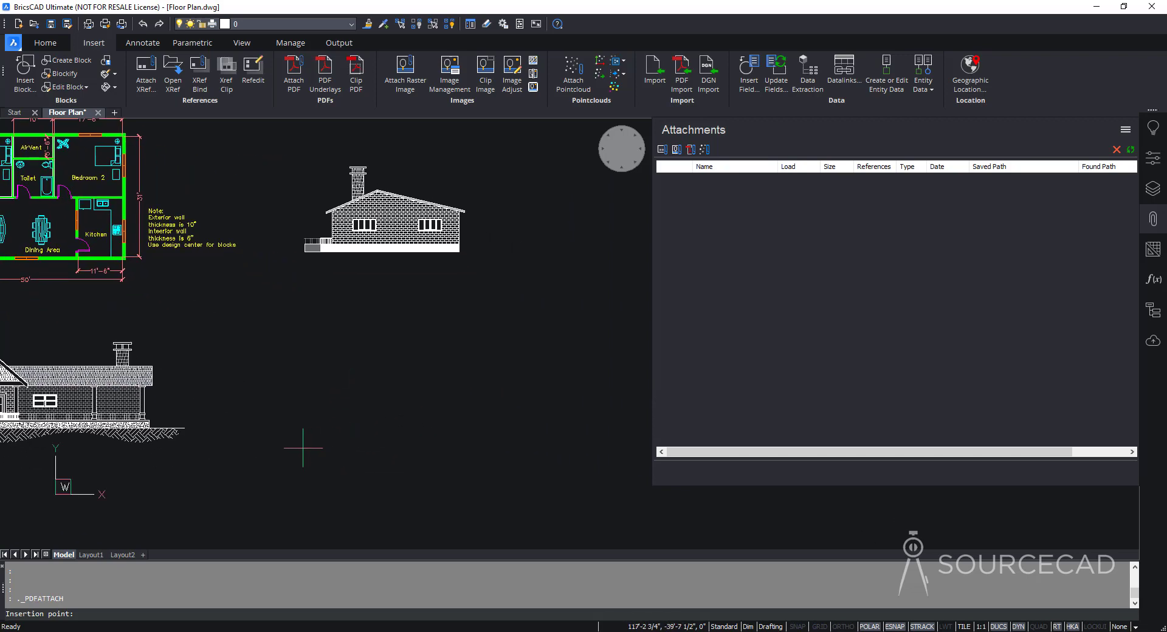
pyautogui.click(316, 458)
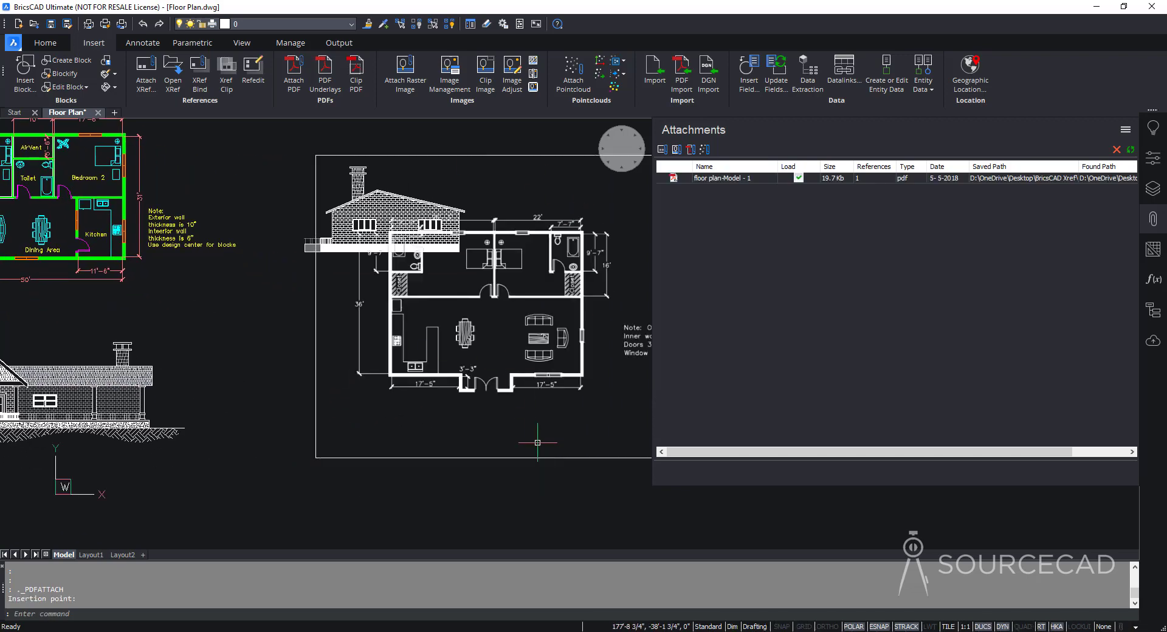
# - Move the PDF floor plan underlay down and to the right so that its frame clears the front elevation
pyautogui.moveTo(533, 318); pyautogui.dragTo(412, 355, button='middle')
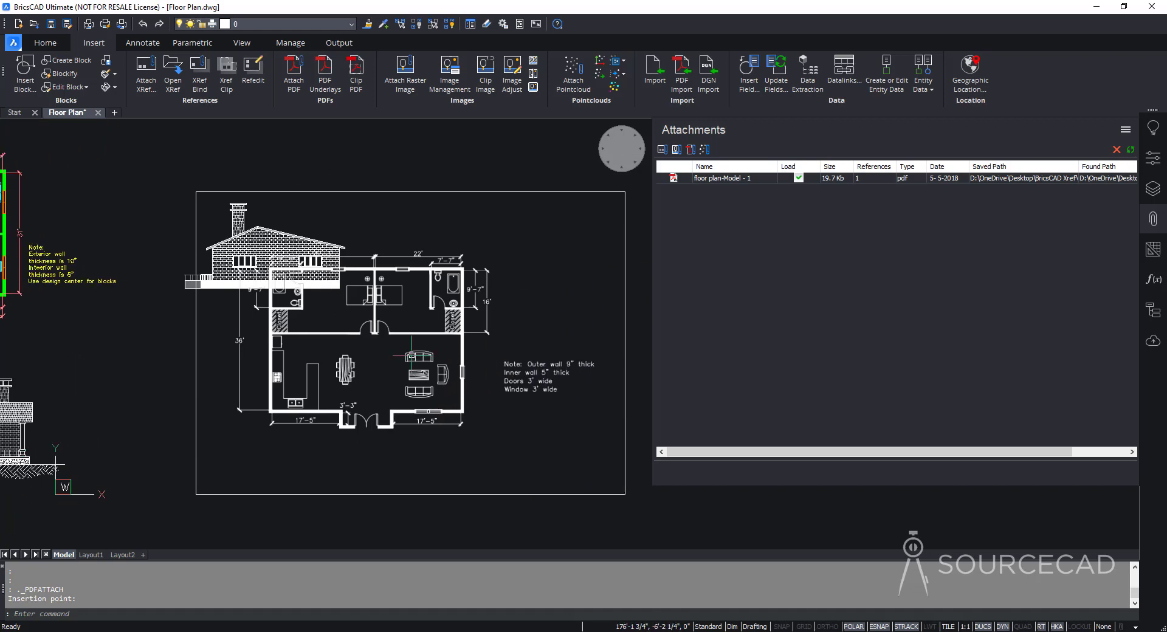
pyautogui.scroll(3, 411, 356)
pyautogui.scroll(-3, 547, 362)
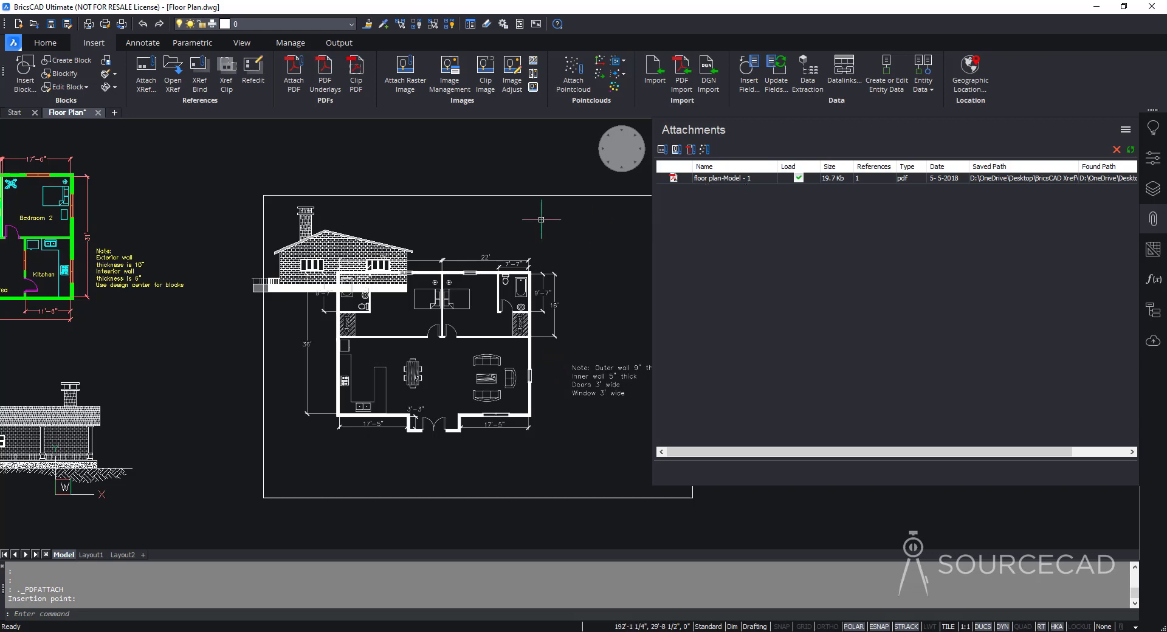
pyautogui.scroll(-3, 469, 245)
pyautogui.click(466, 189)
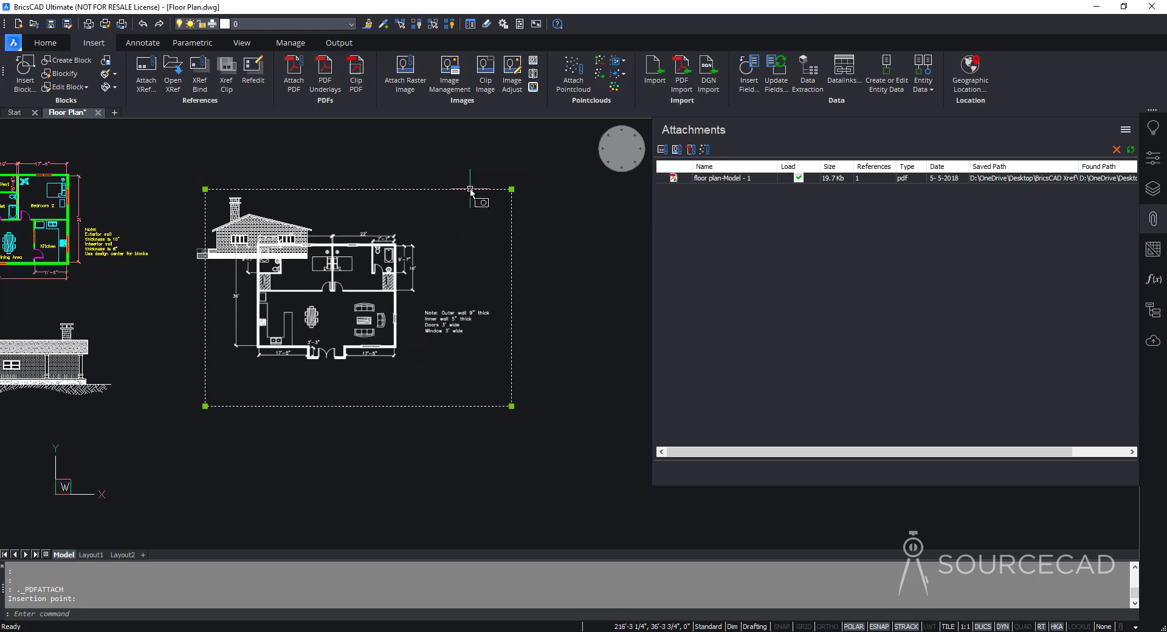
pyautogui.click(45, 42)
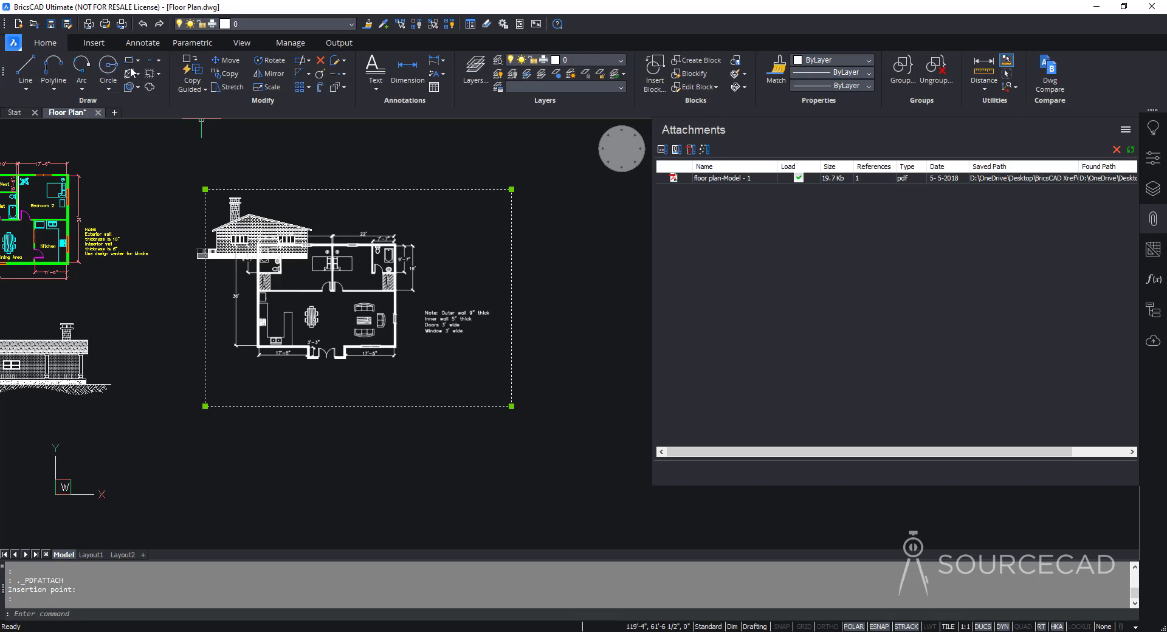
pyautogui.click(224, 64)
pyautogui.click(222, 436)
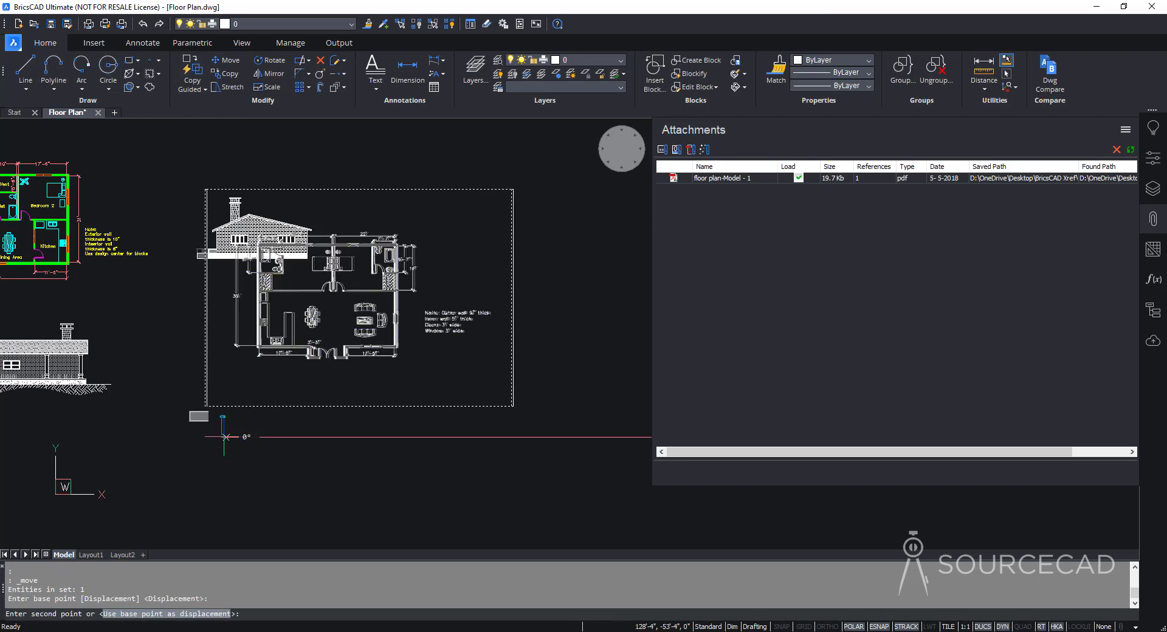
pyautogui.press('Escape')
pyautogui.moveTo(621, 392); pyautogui.dragTo(575, 300, button='middle')
pyautogui.click(573, 223)
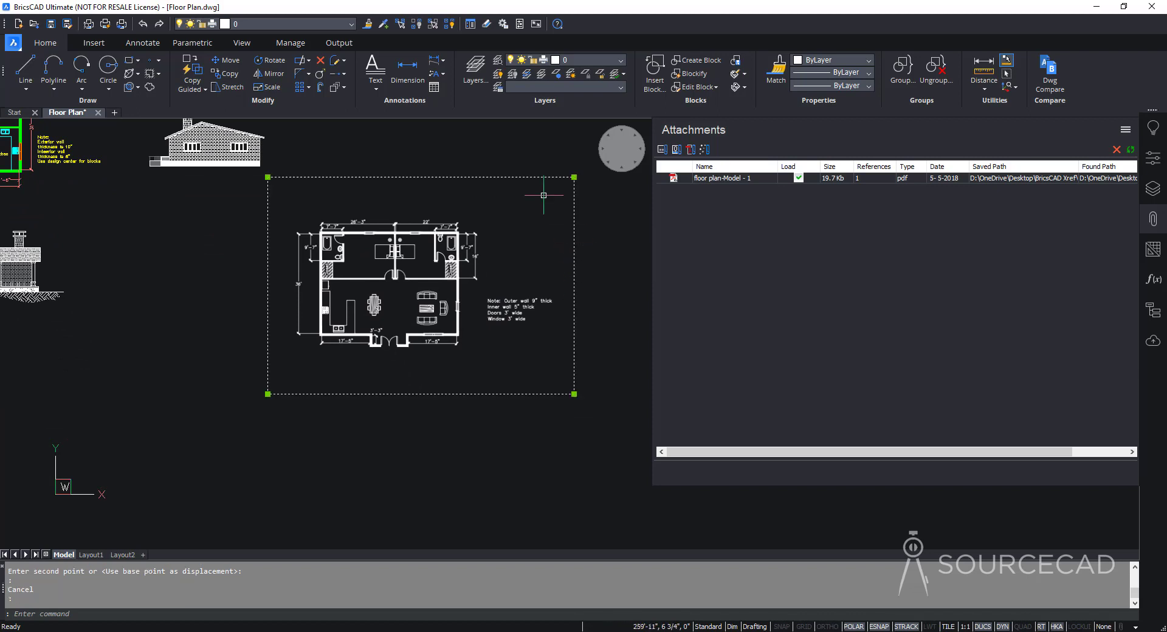
pyautogui.press('Escape')
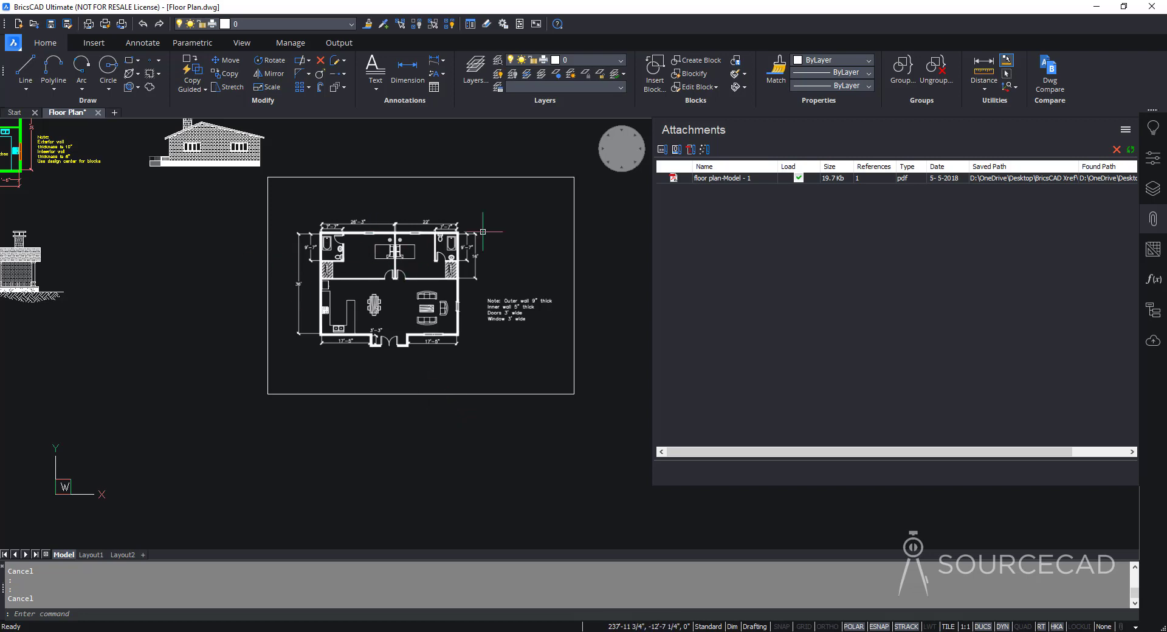
# - Attach the raster image SourceCAD icon.png from Other Xref with full path, scale 1 and rotation 0, placed right of the PDF underlay
pyautogui.click(100, 47)
pyautogui.click(397, 79)
pyautogui.click(430, 141)
pyautogui.doubleClick(431, 141)
pyautogui.click(441, 173)
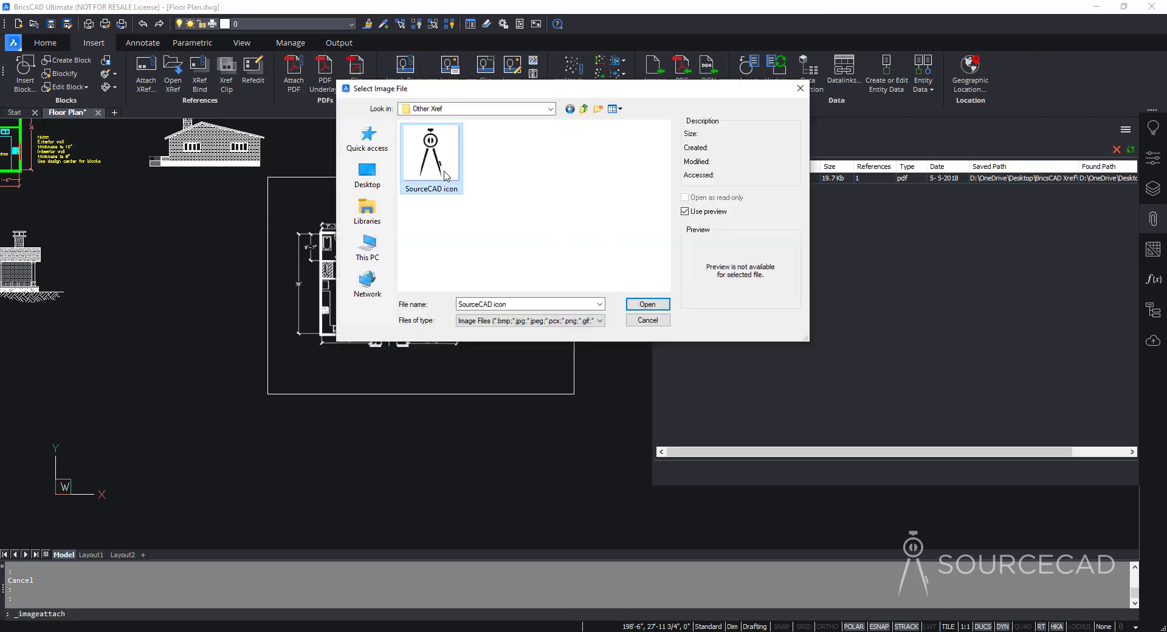
pyautogui.click(647, 304)
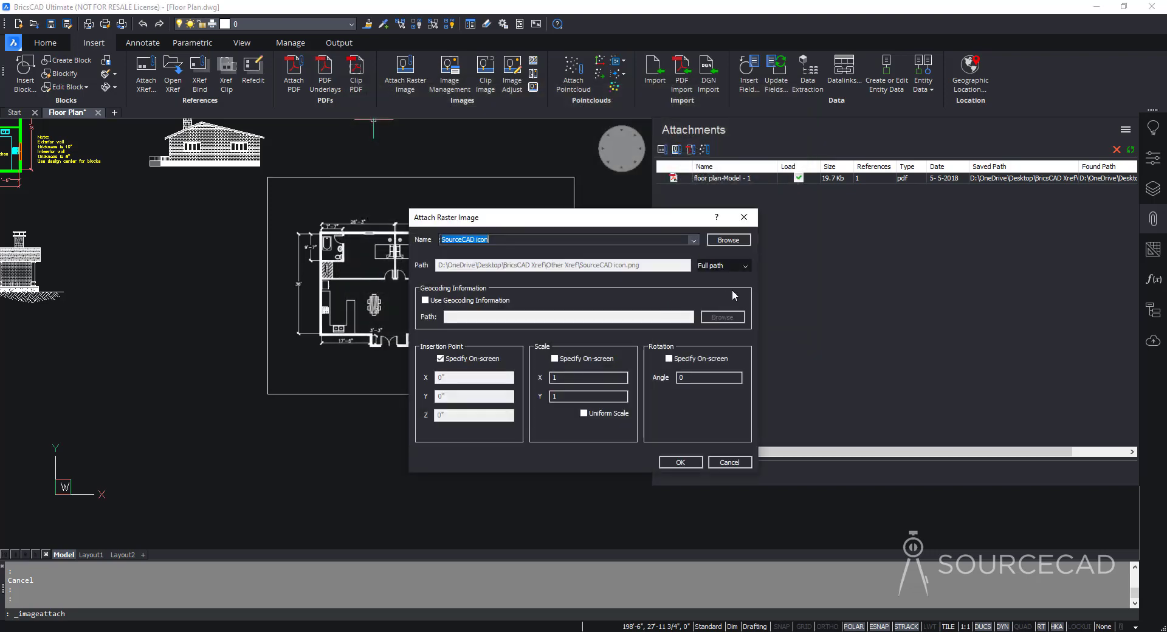
pyautogui.click(680, 462)
pyautogui.moveTo(403, 484); pyautogui.dragTo(181, 509, button='middle')
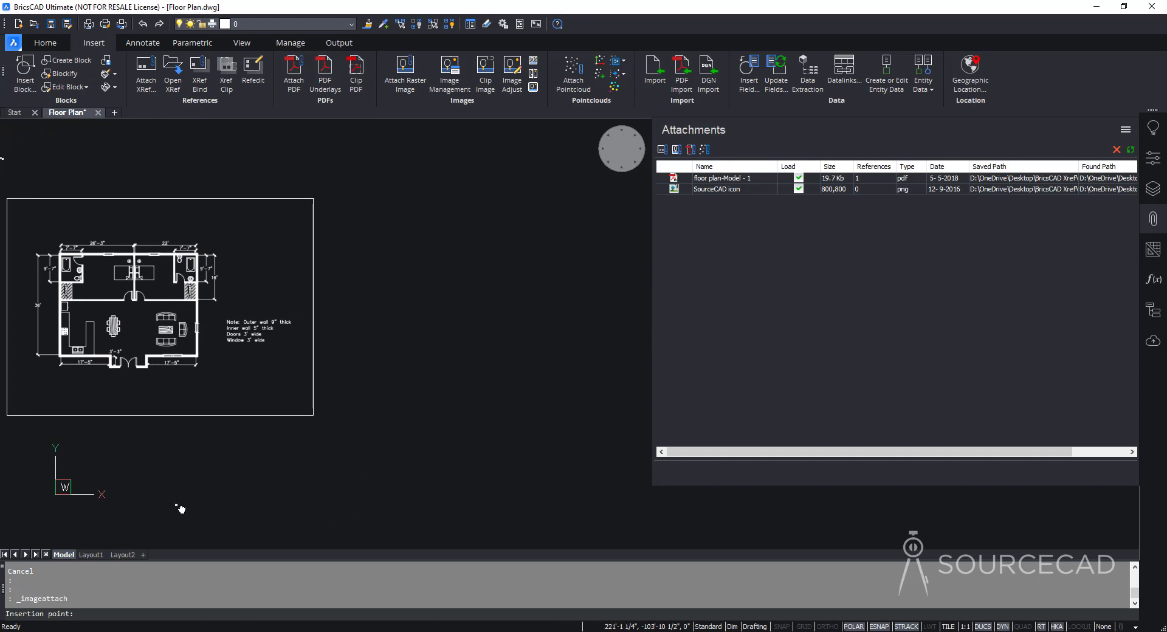
pyautogui.click(384, 416)
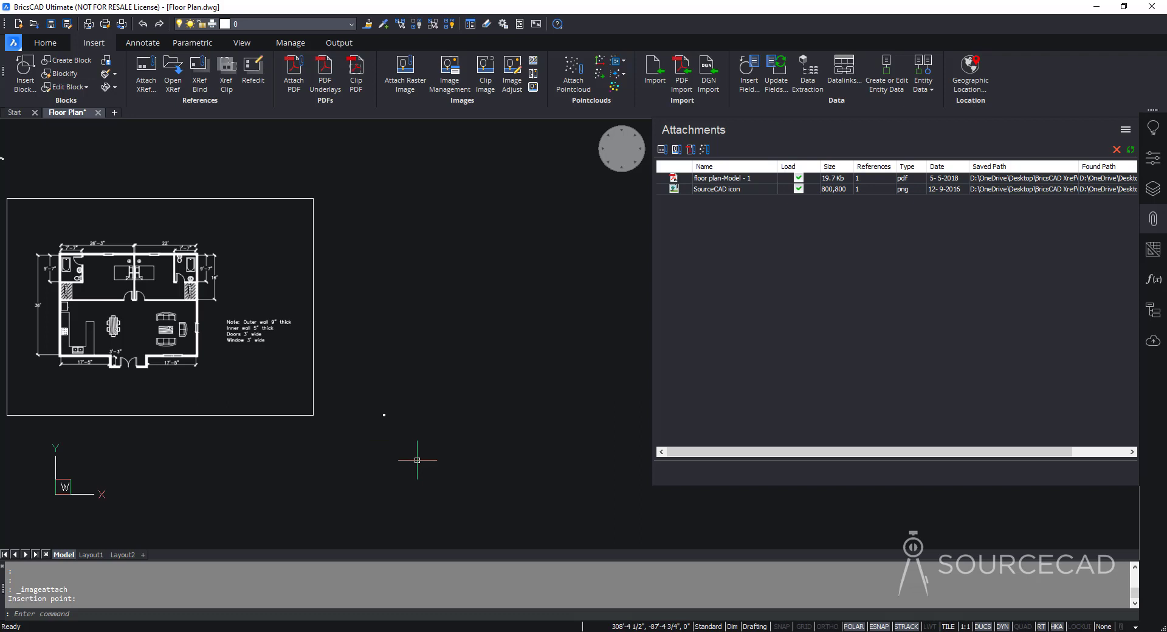
# - Scale up the SourceCAD icon image from its lower-left corner to about four-fifths of the PDF underlay's height
pyautogui.scroll(5, 383, 413)
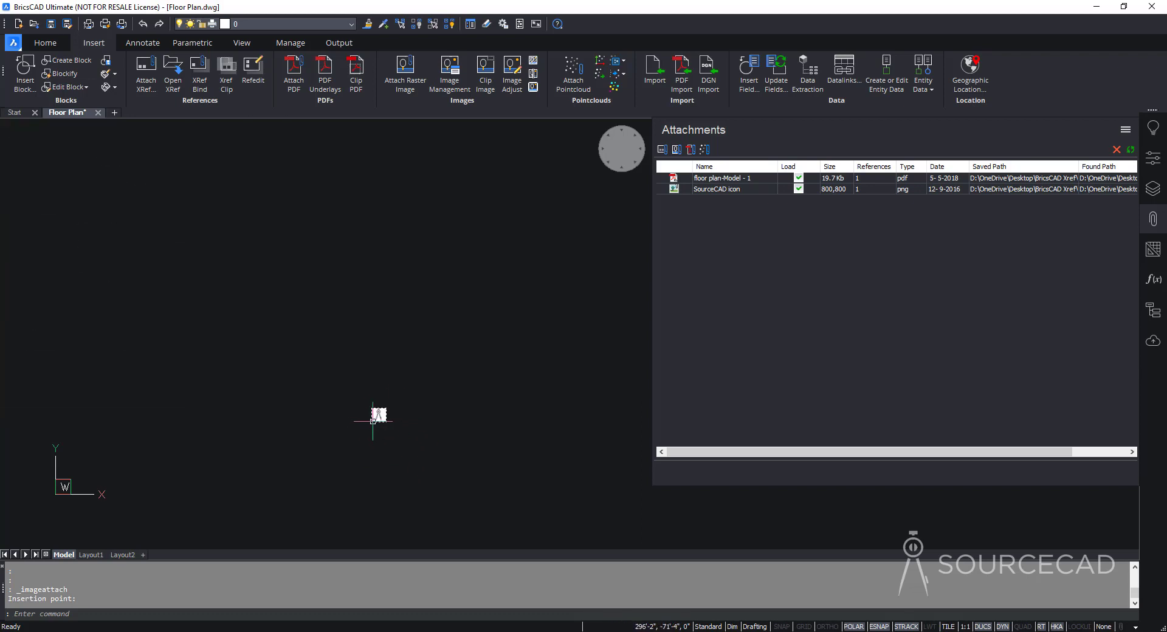
pyautogui.scroll(4, 372, 420)
pyautogui.scroll(-8, 372, 426)
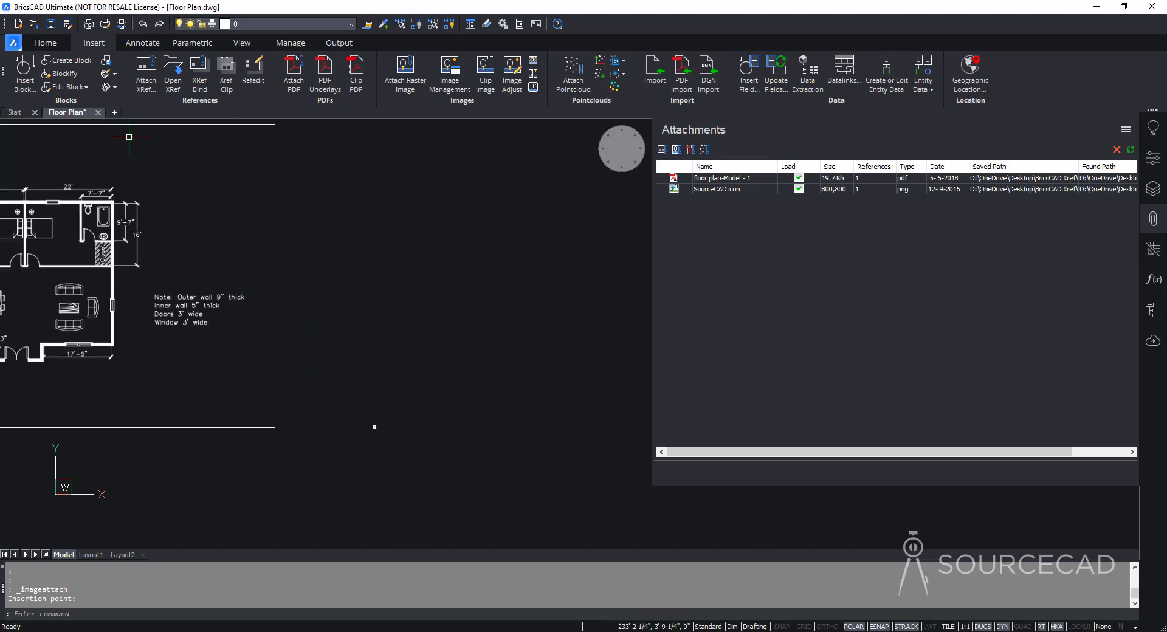
pyautogui.click(45, 43)
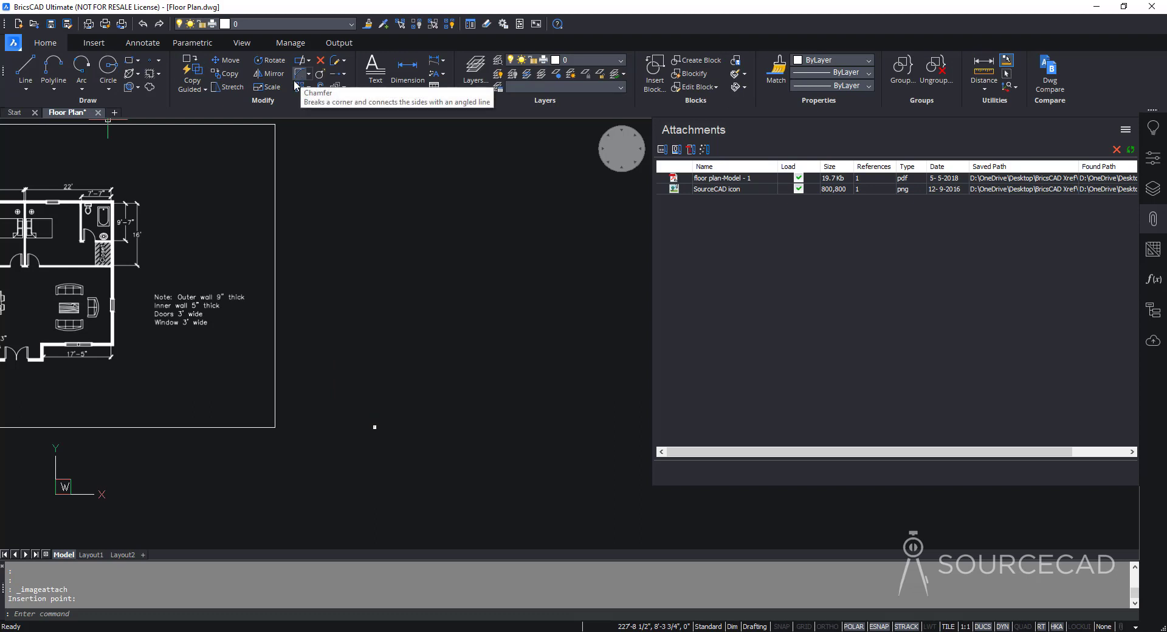
pyautogui.click(264, 88)
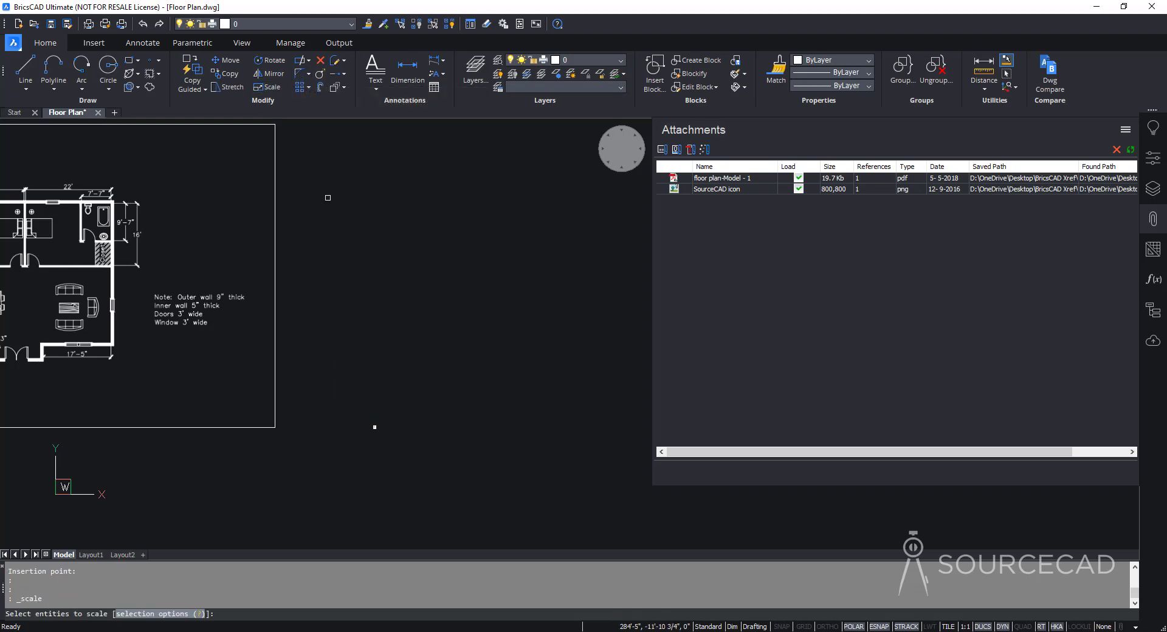
pyautogui.click(340, 386)
pyautogui.click(465, 487)
pyautogui.press('Return')
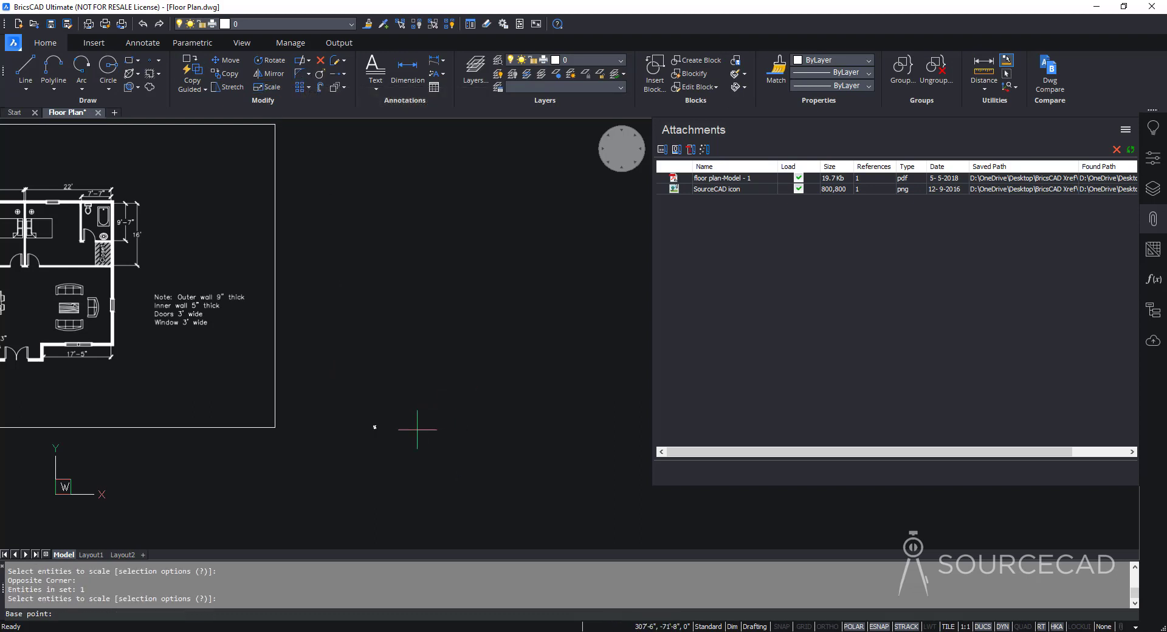
pyautogui.click(373, 427)
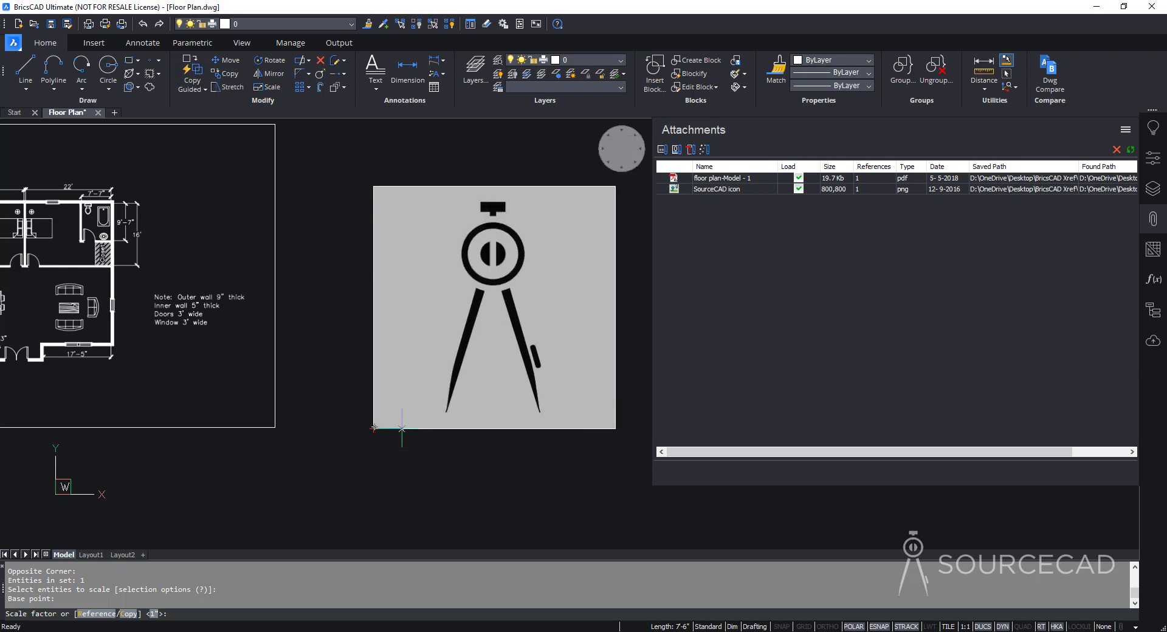
pyautogui.press('Return')
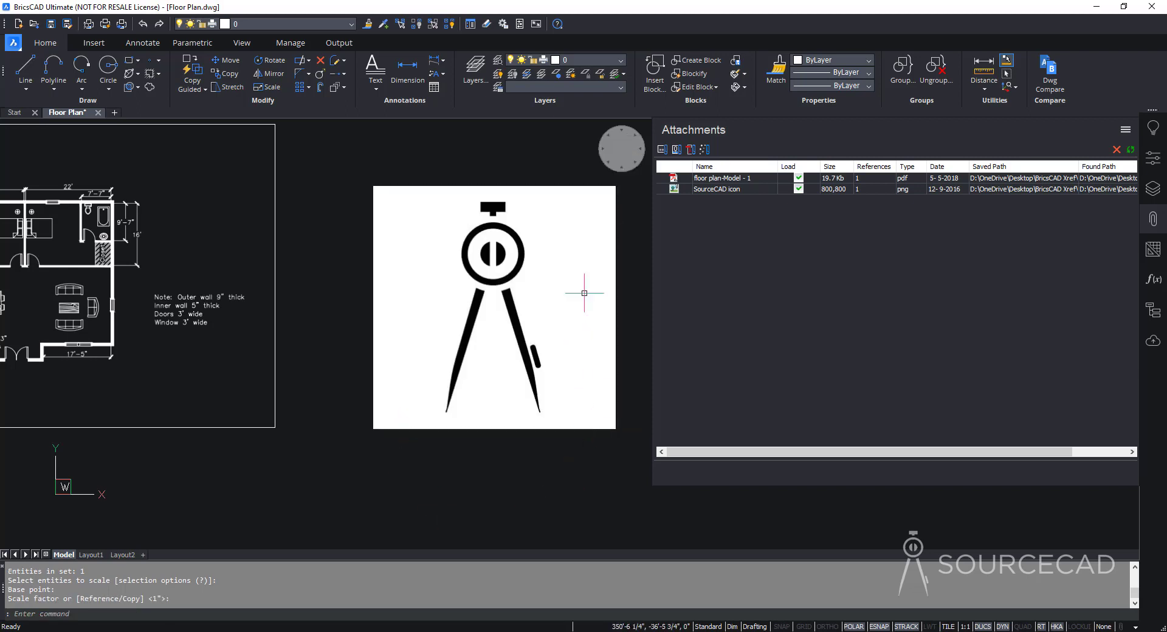
# - Check the scaled image's frame, and inspect the floor plan-Model - 1 and SourceCAD icon entries in the list of attachments
pyautogui.click(547, 199)
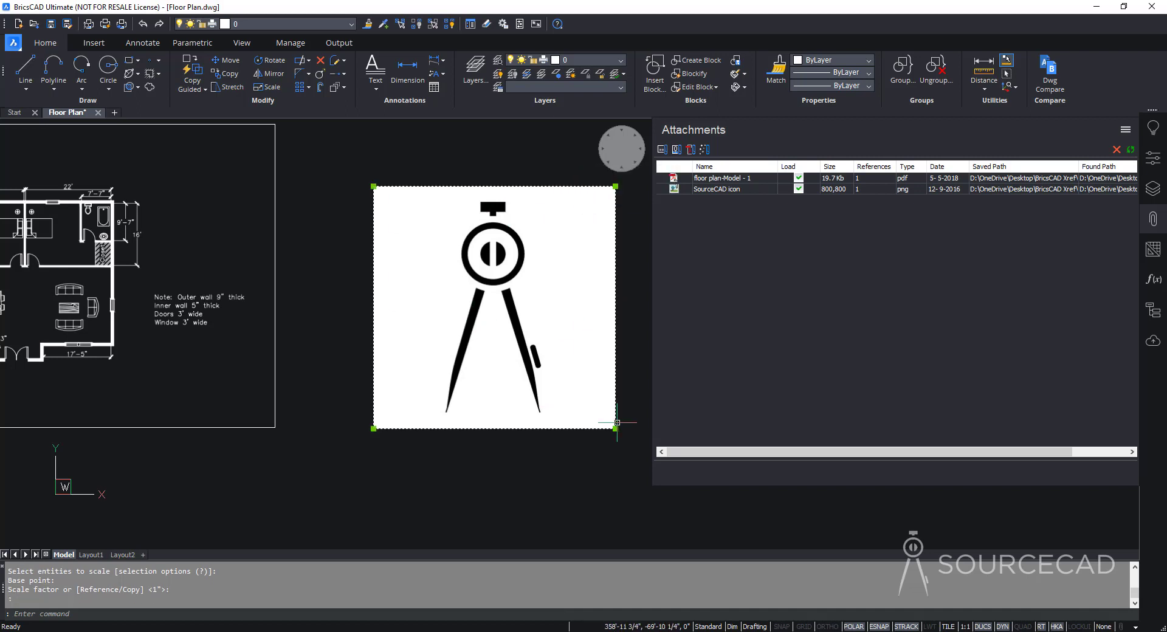
pyautogui.press('Escape')
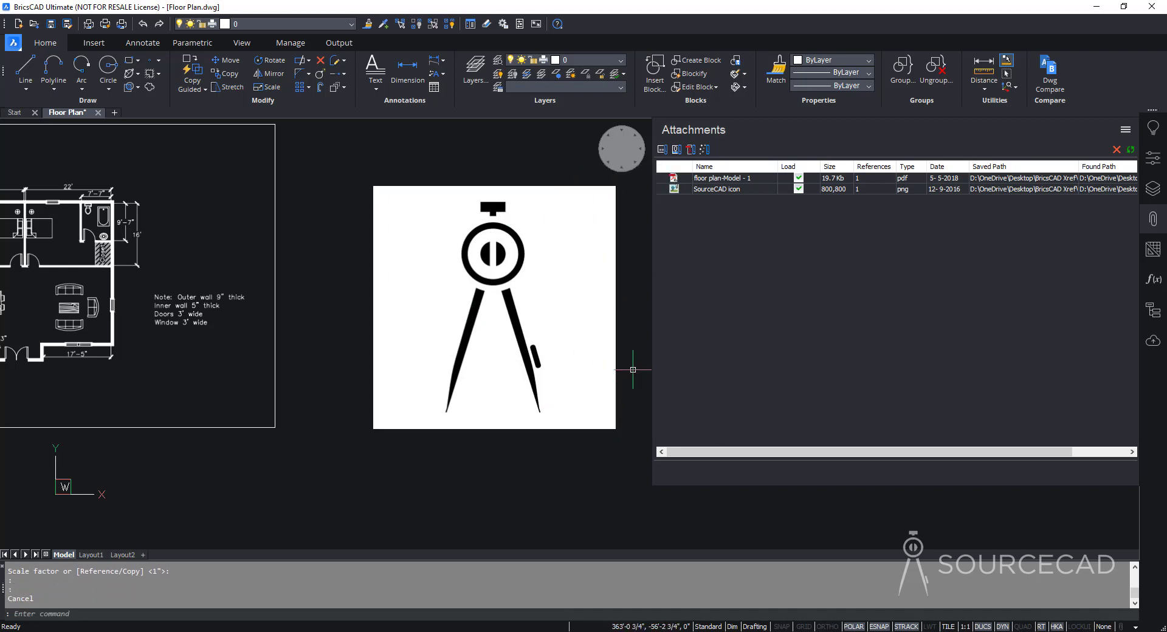
pyautogui.click(727, 179)
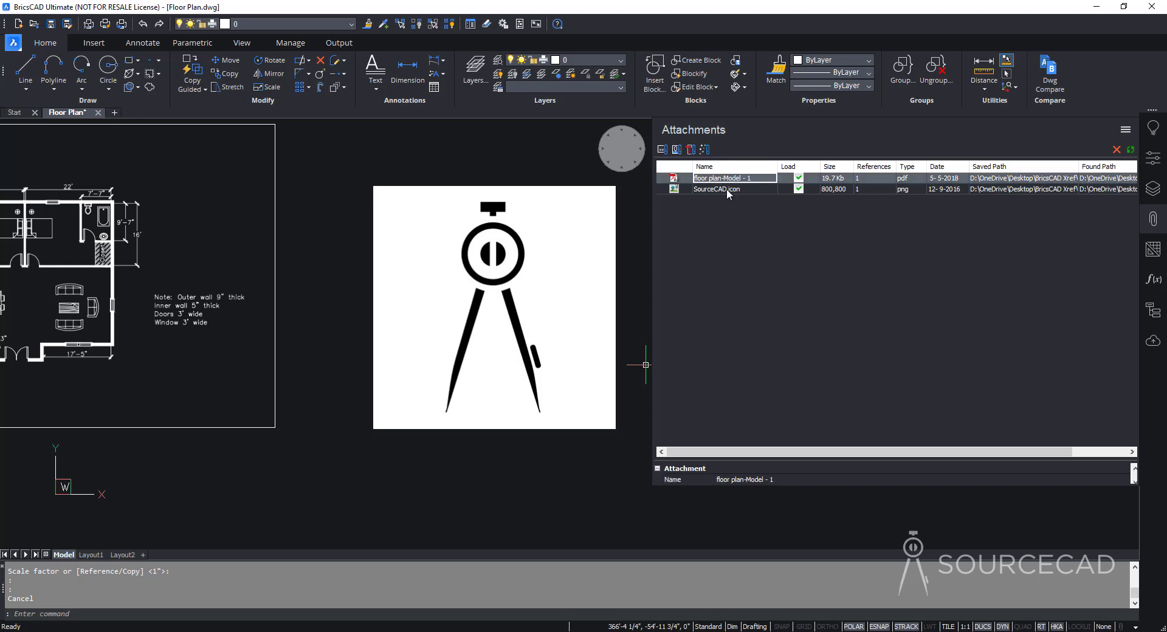
pyautogui.click(727, 188)
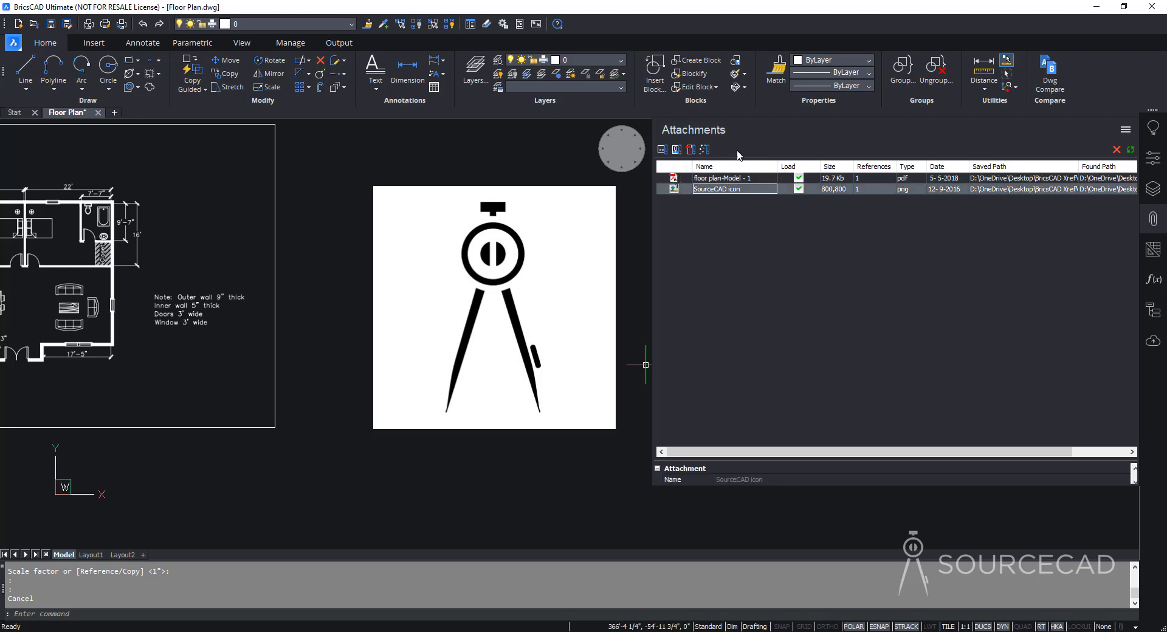
pyautogui.click(804, 314)
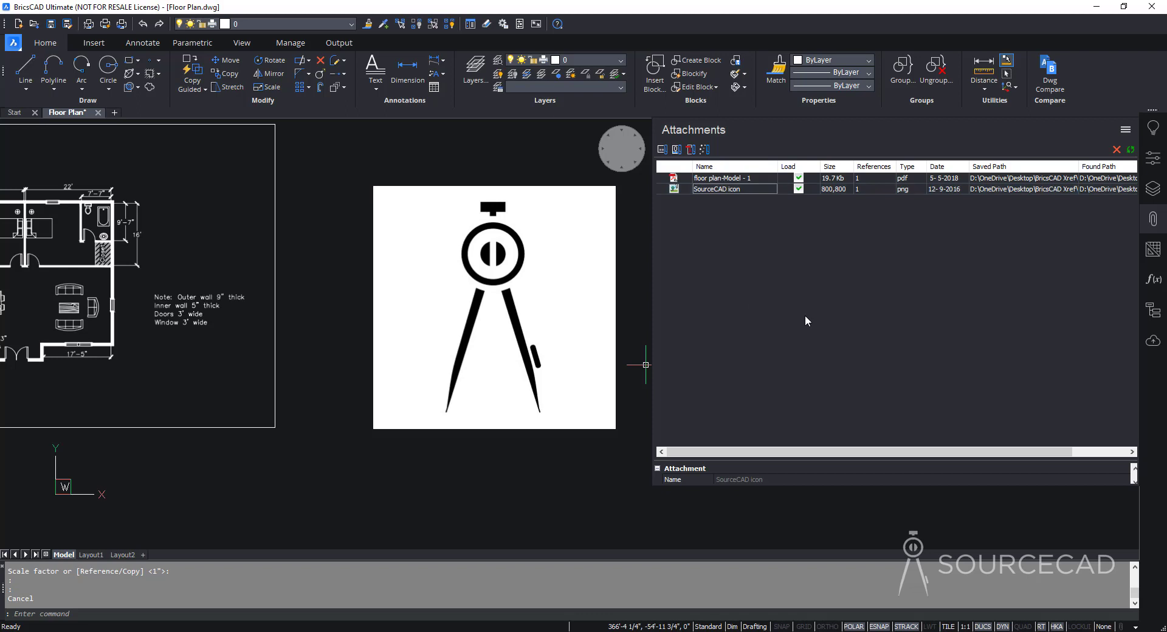
pyautogui.scroll(-5, 415, 282)
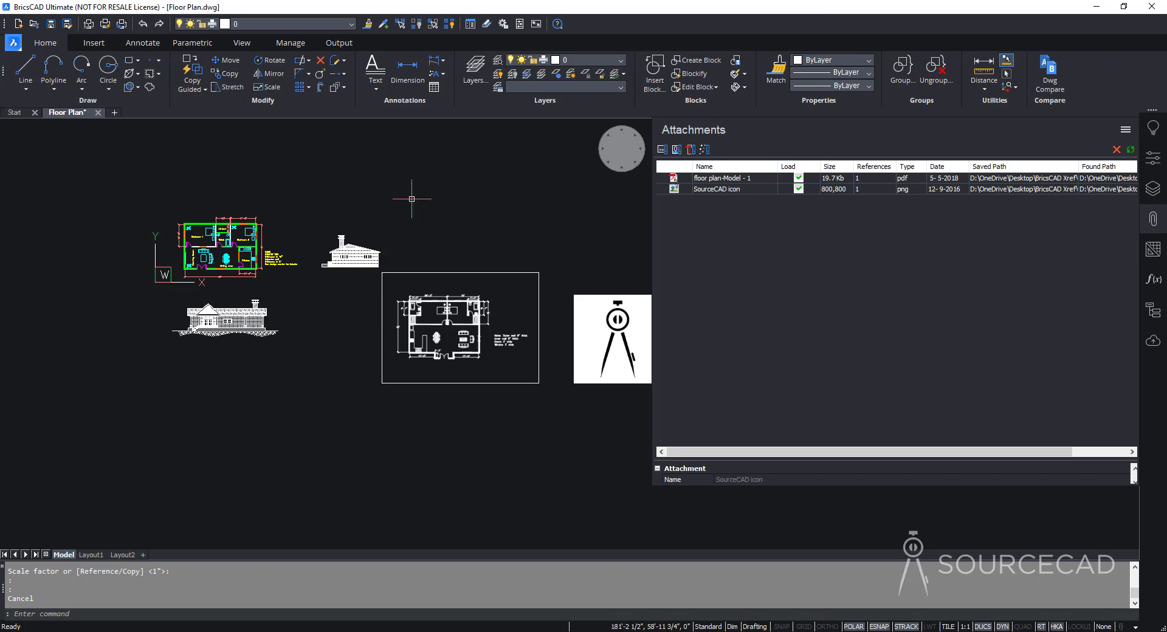
pyautogui.click(94, 43)
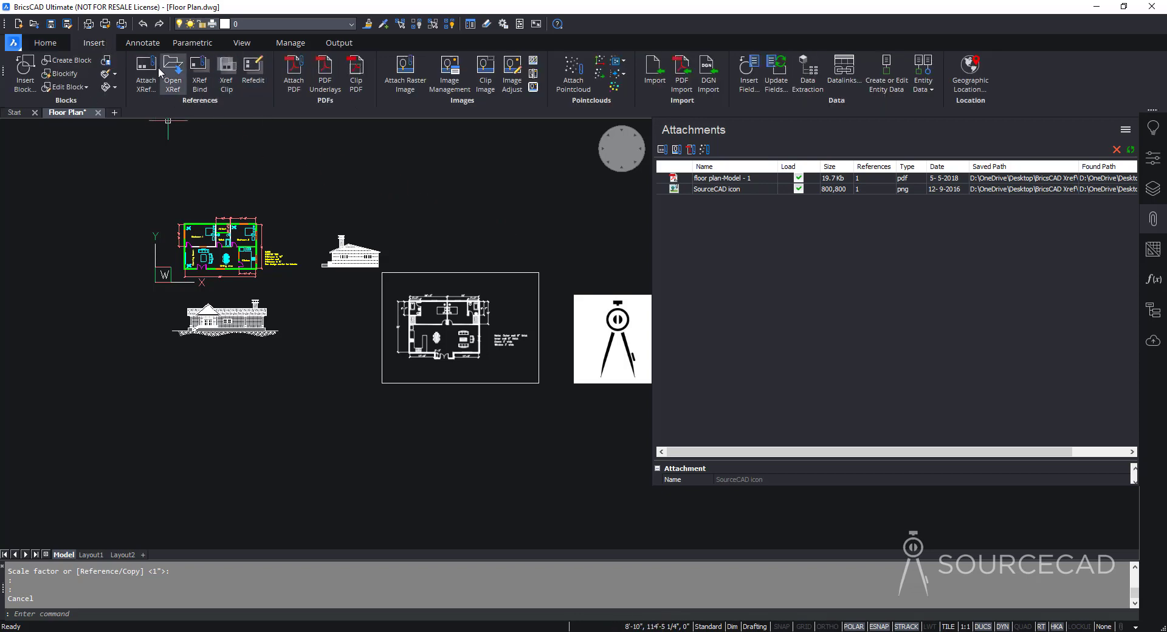